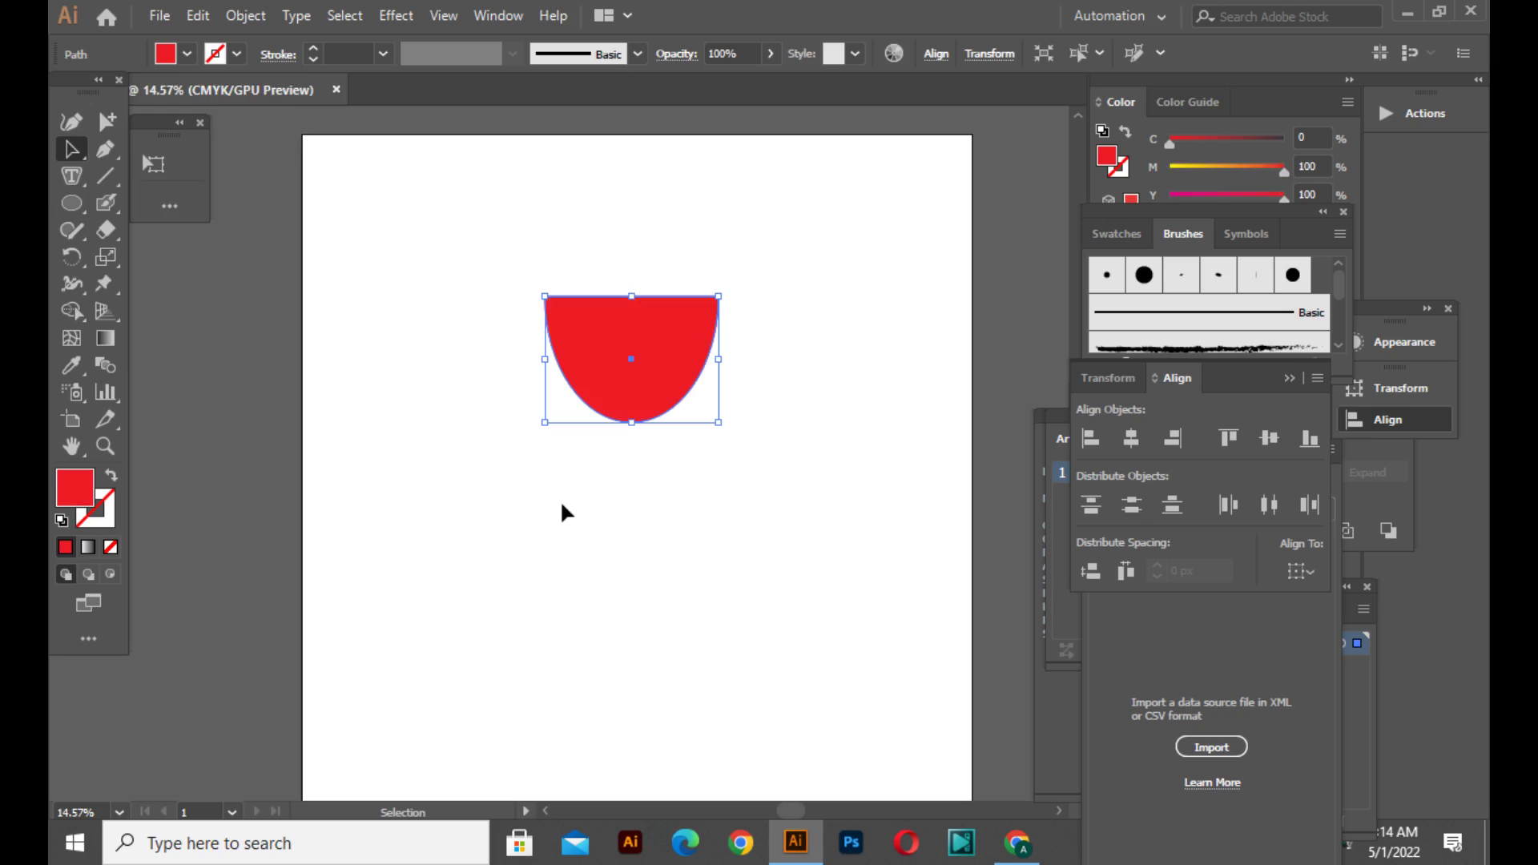
- Bend the straight top edge of the red half ellipse into a shallow downward curve with the Curvature tool
click(560, 500)
click(628, 418)
click(83, 127)
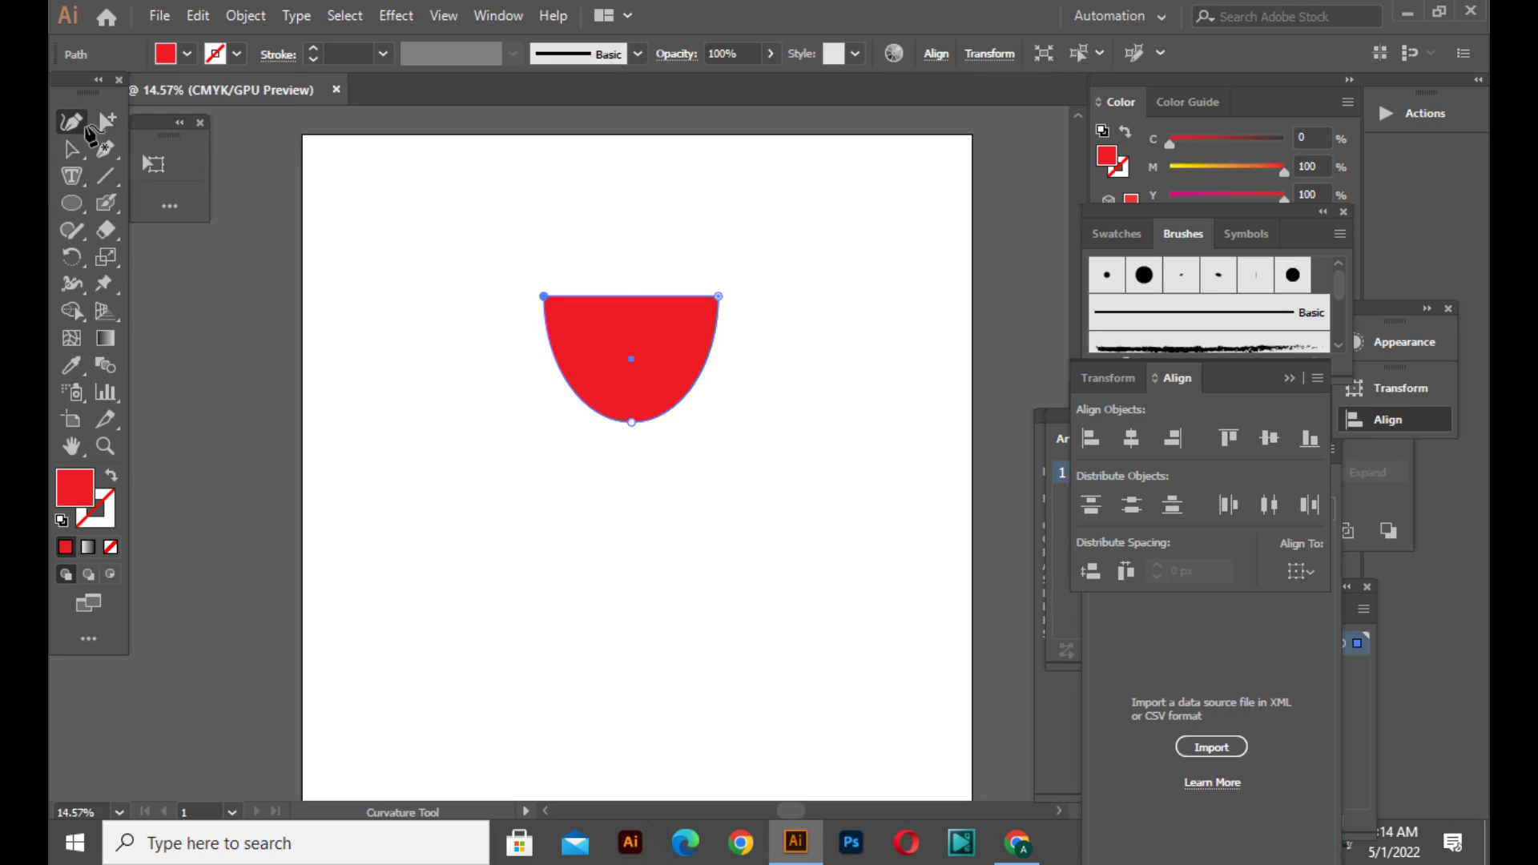
drag(621, 296, 616, 322)
key(Delete)
drag(632, 298, 627, 322)
- Draw a flat ellipse across the top of the red cup and pull its side points up to the cup's corners
key(l)
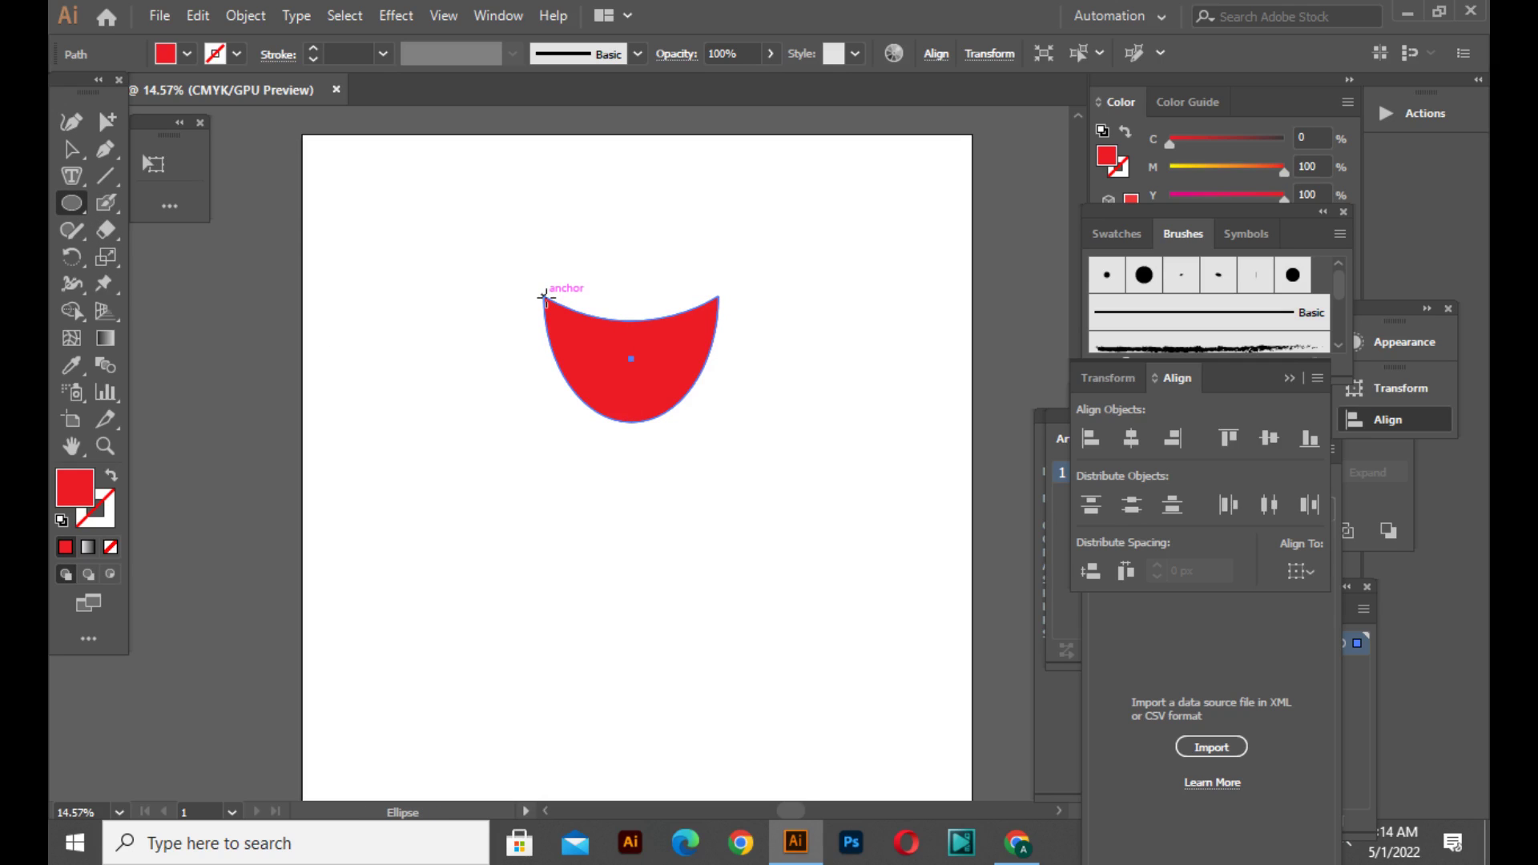
drag(546, 297, 721, 324)
click(75, 150)
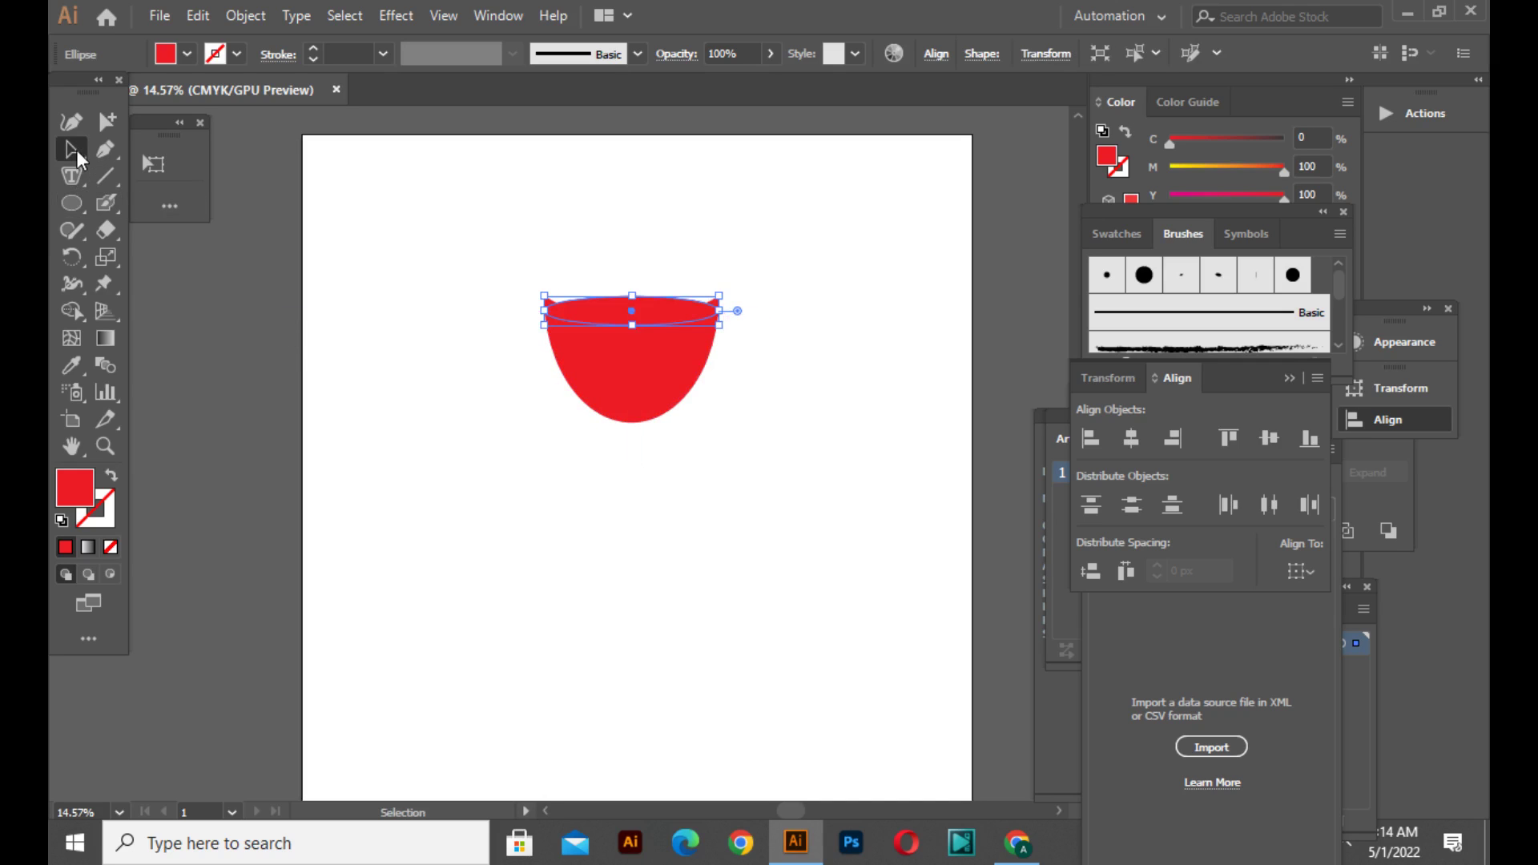
key(shift+grave)
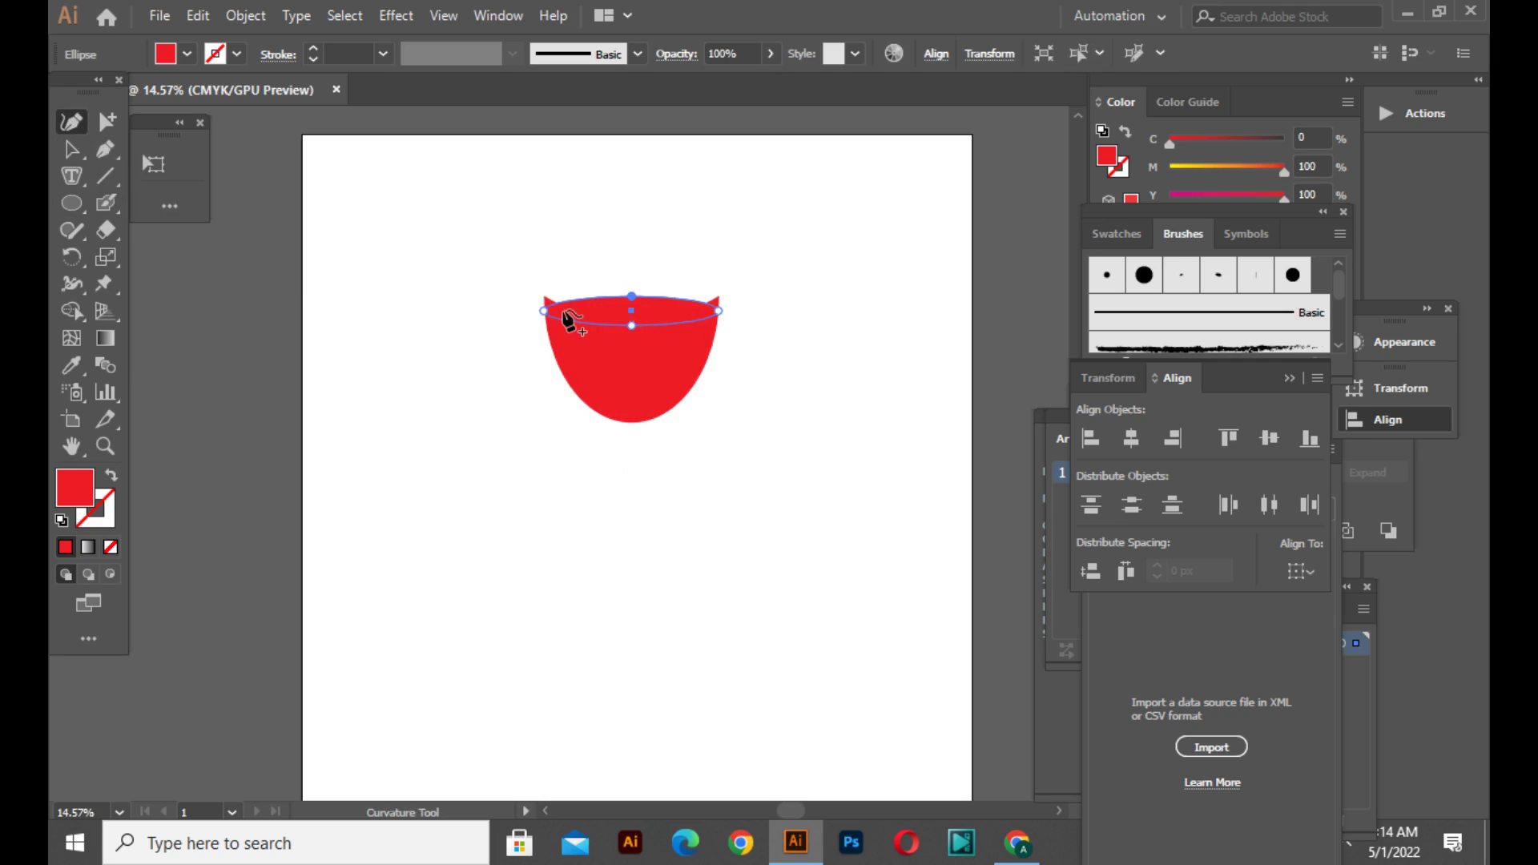
drag(544, 312, 544, 298)
drag(719, 311, 719, 296)
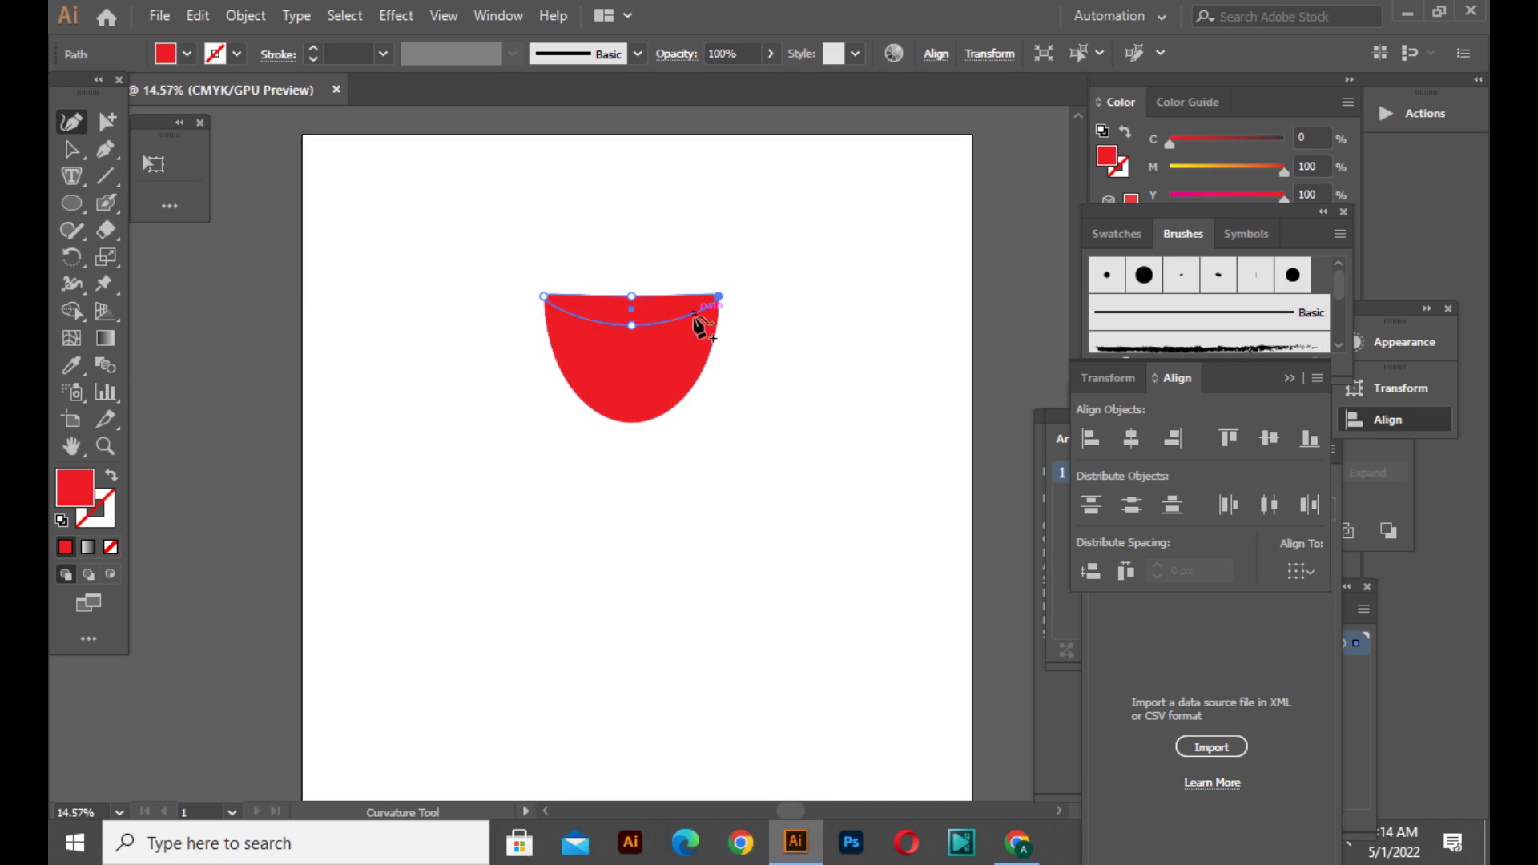
- Fill the rim shape with light pink EF9299
click(186, 54)
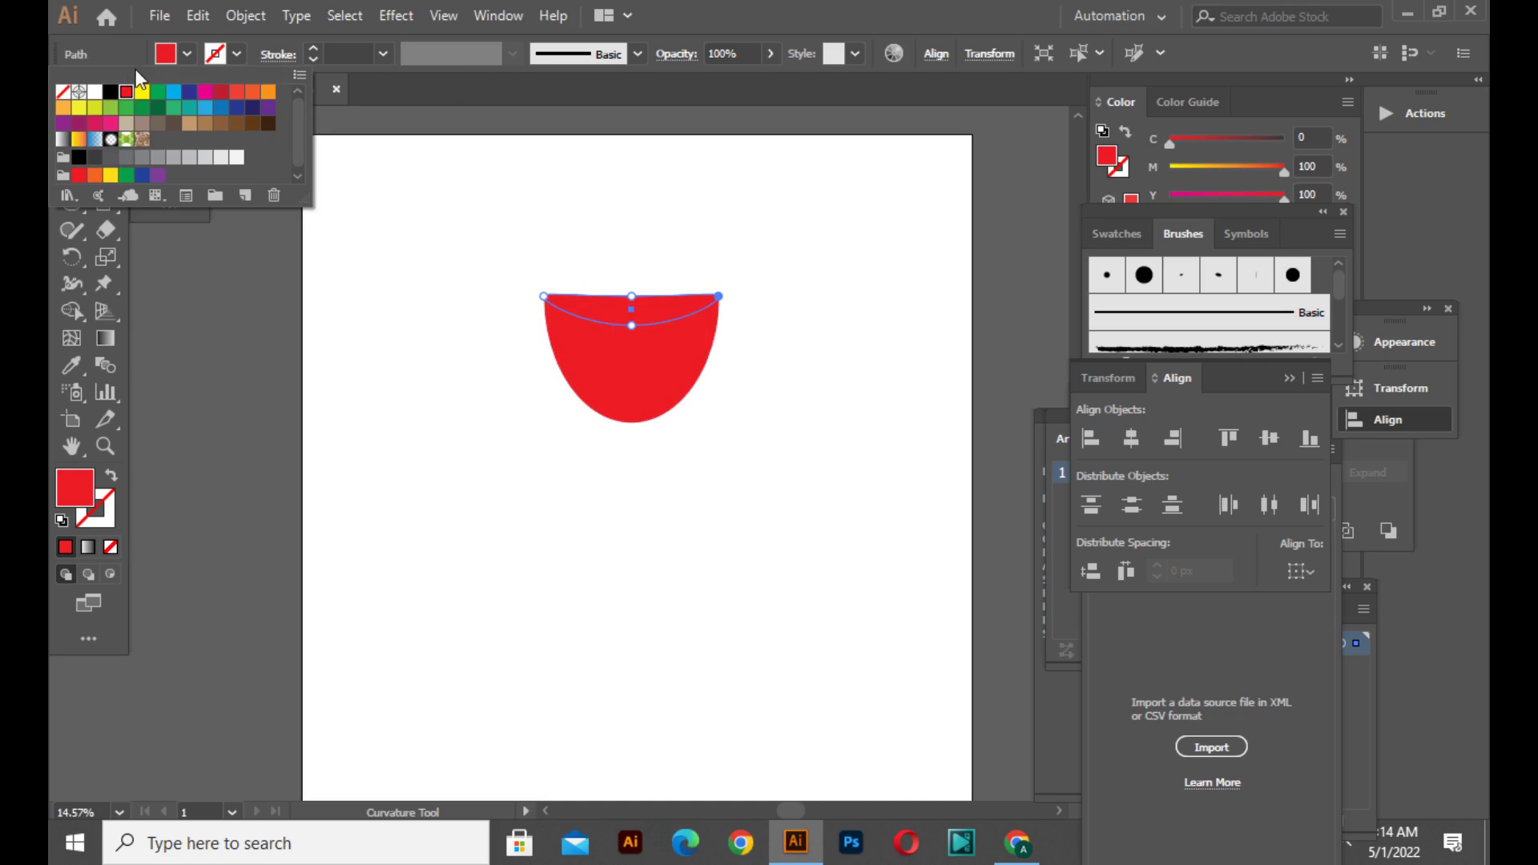
click(86, 485)
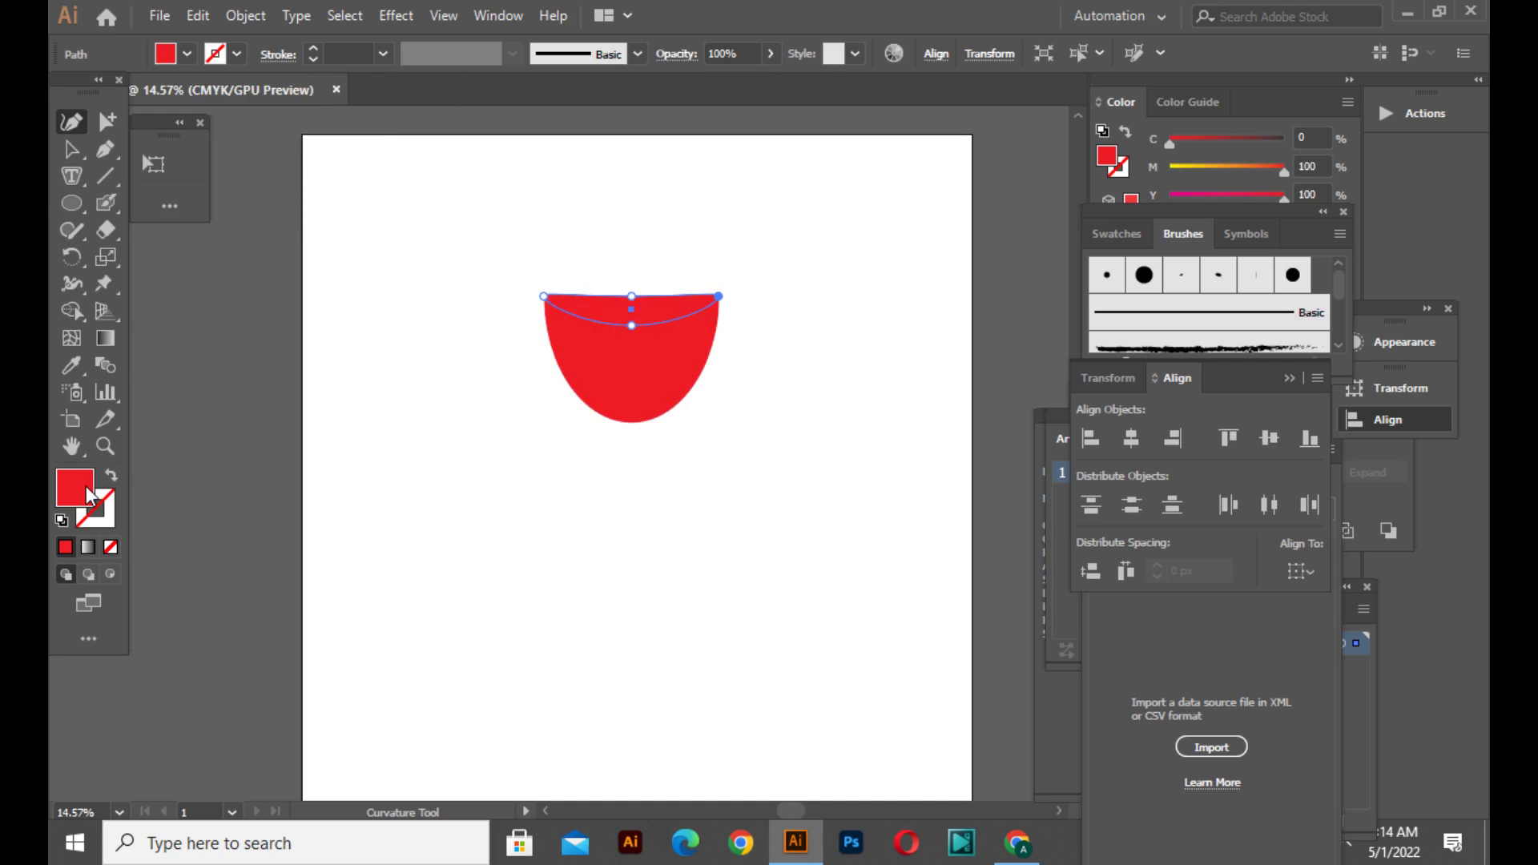
double_click(84, 486)
click(584, 287)
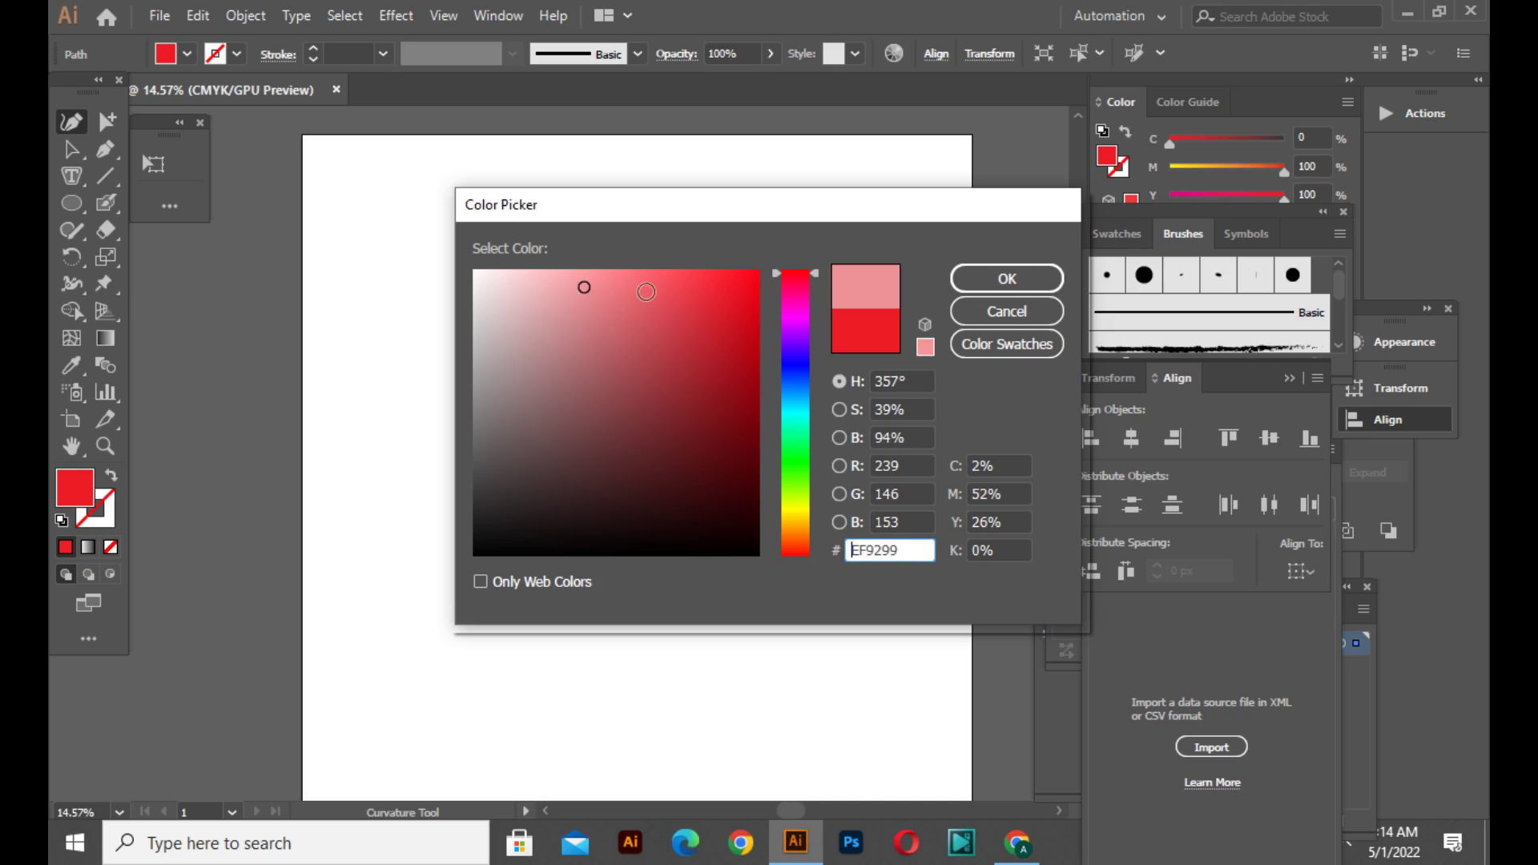
click(1007, 290)
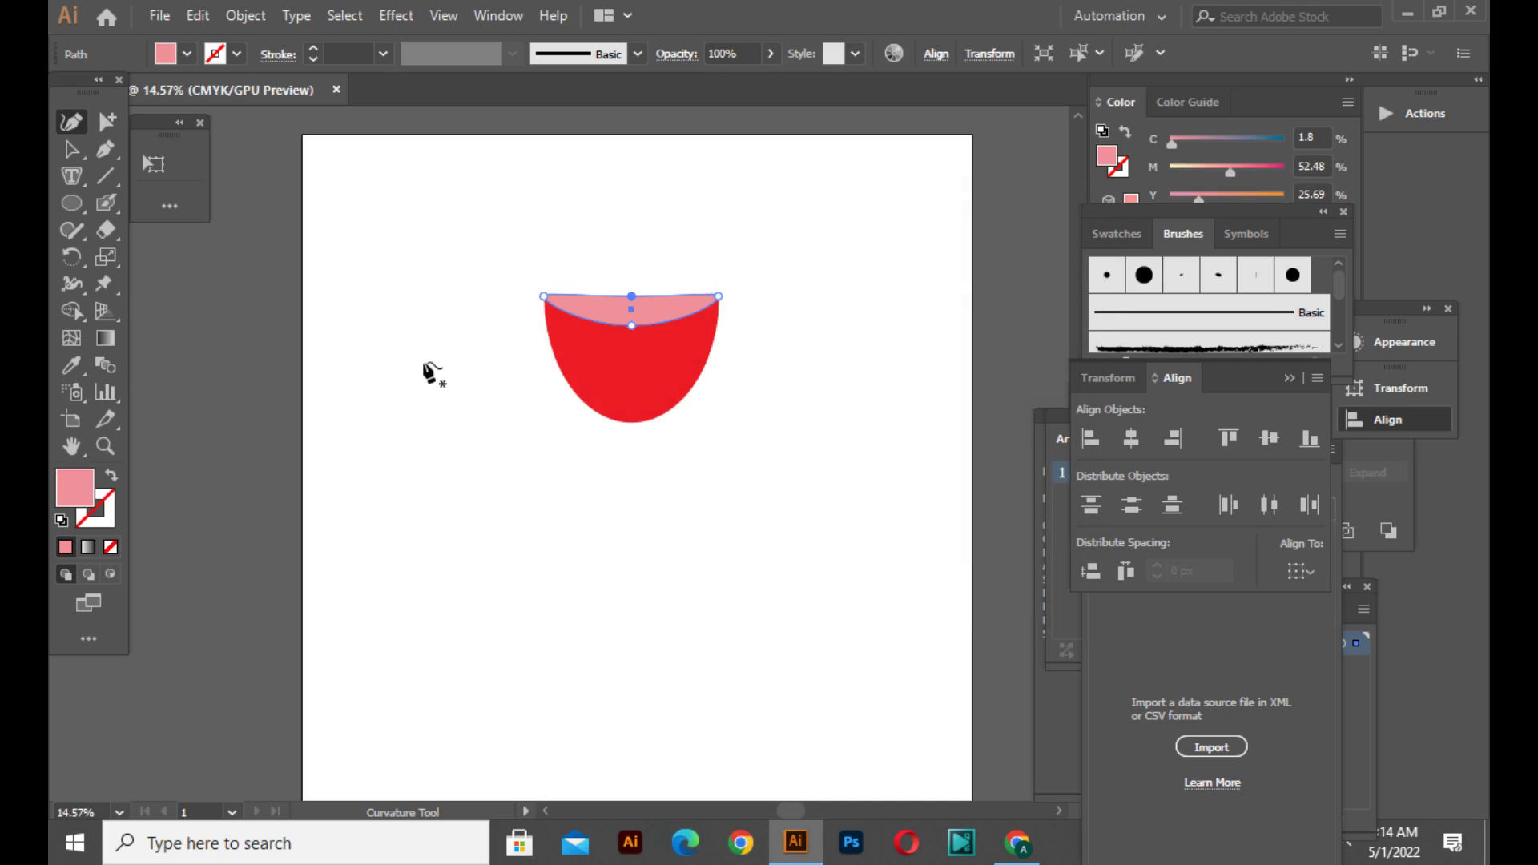
- Bring the red cup body to the front of the pink rim shape
click(71, 149)
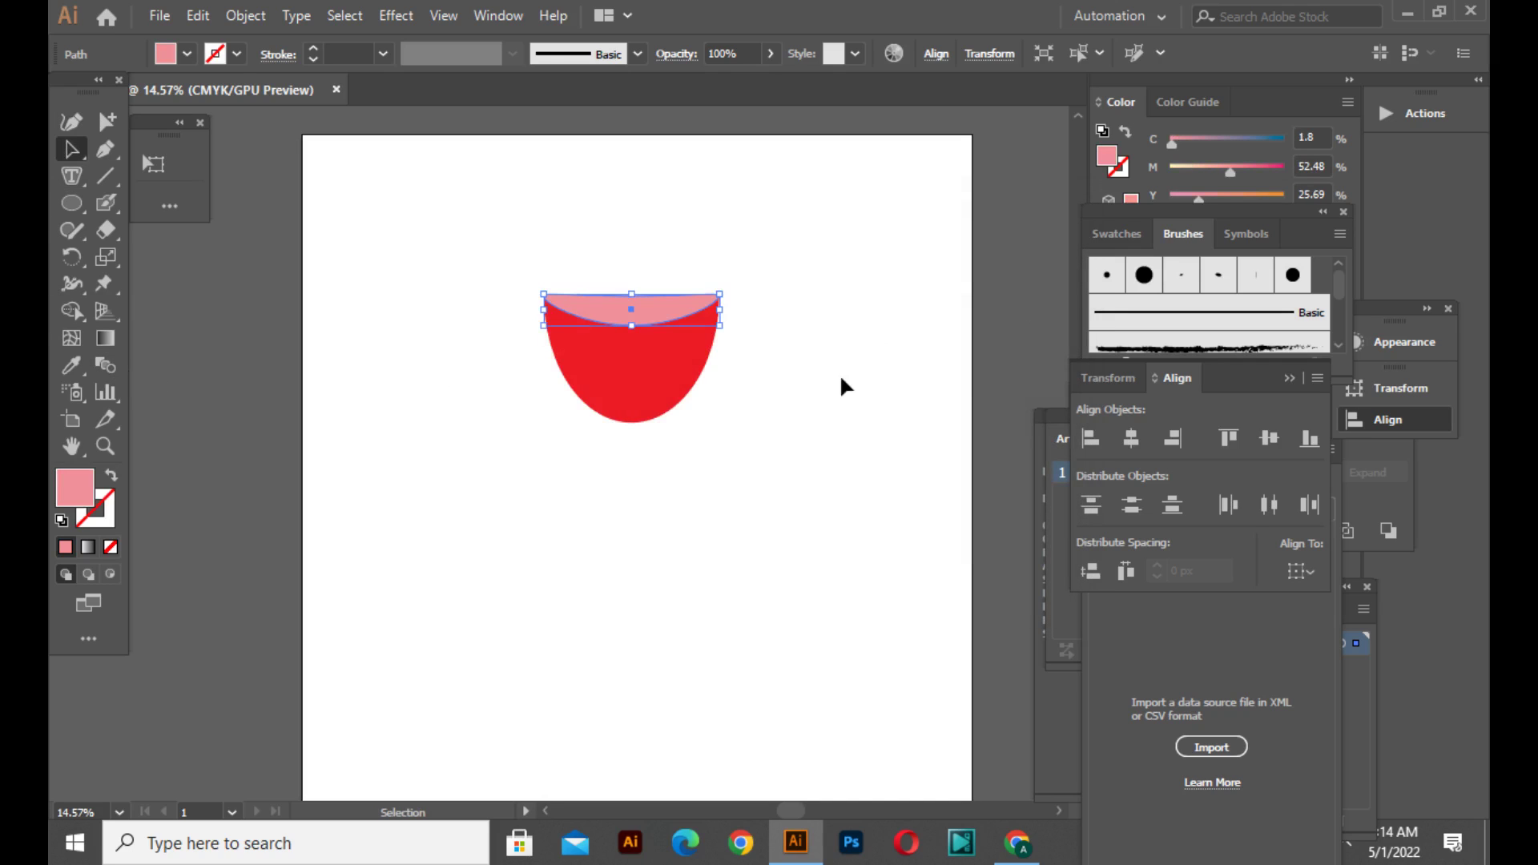
click(651, 365)
right_click(651, 355)
mouse_move(759, 710)
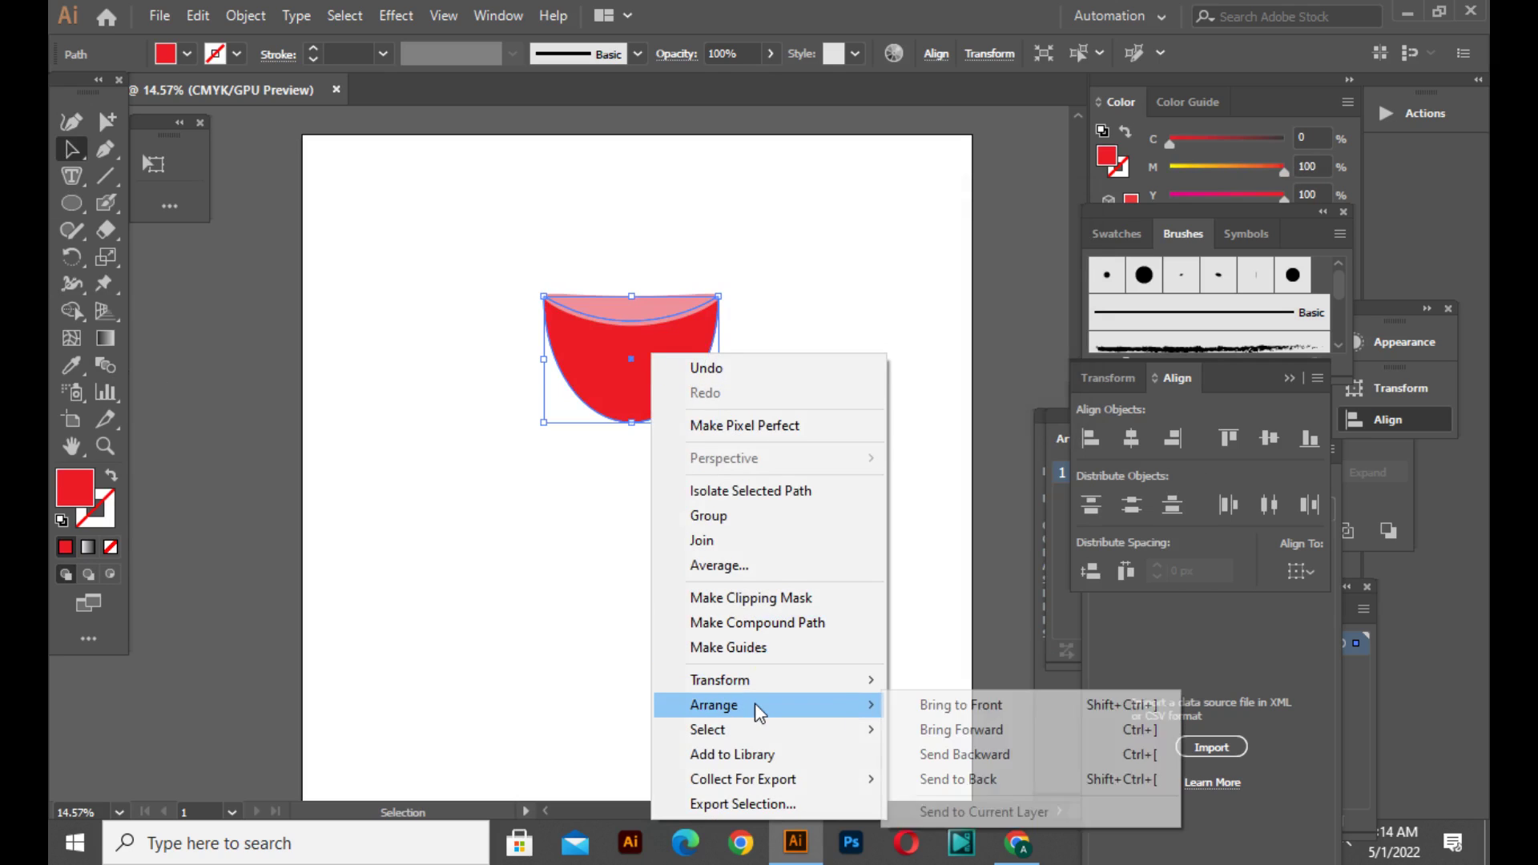
click(913, 702)
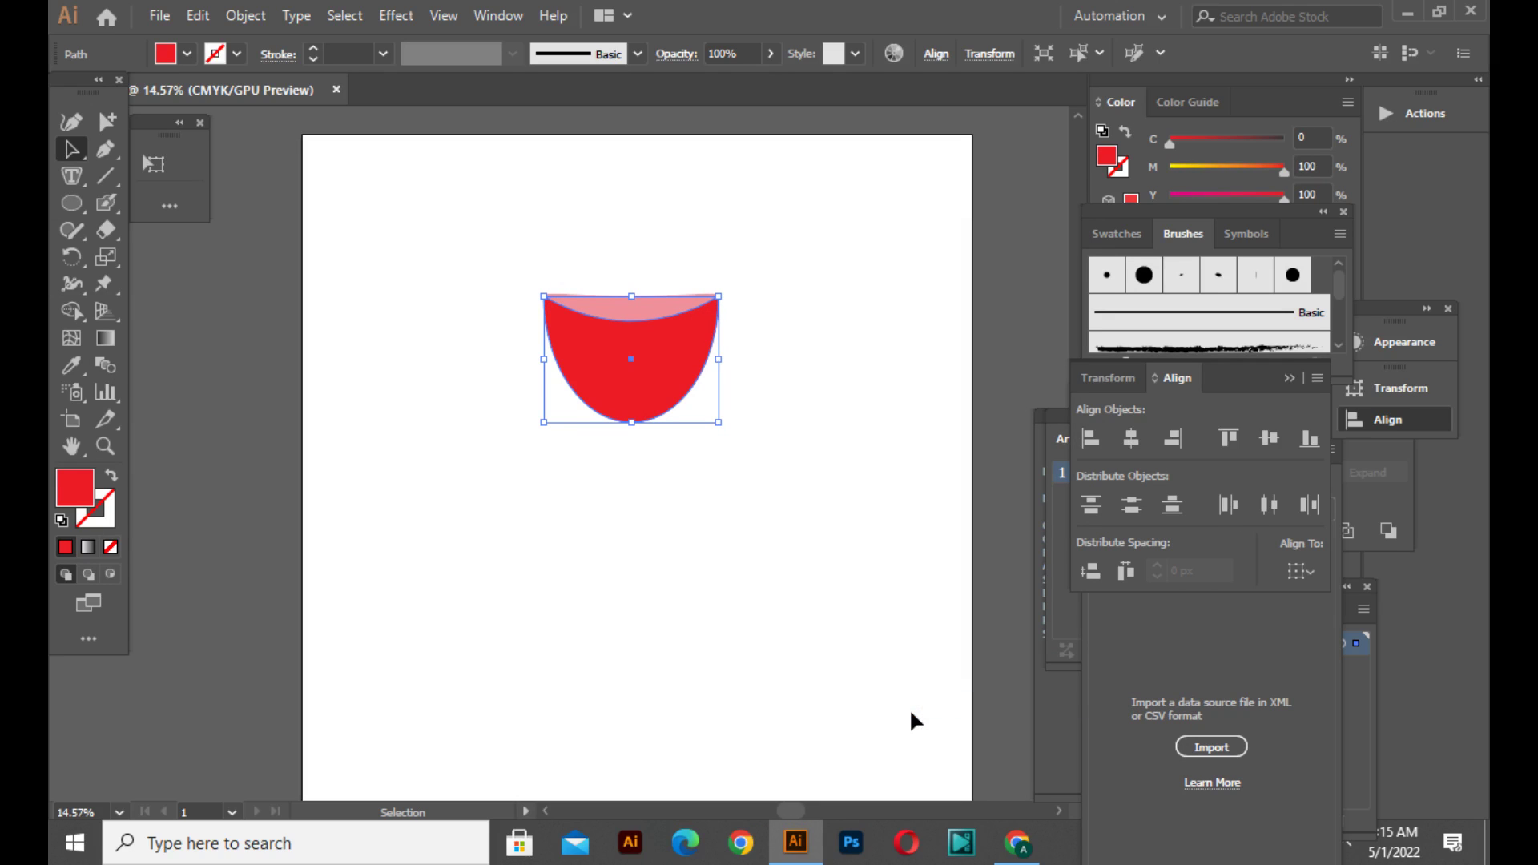
- Arch the pink shape's top edge upward with the Curvature tool to form an oval cup opening, and deselect it
click(71, 122)
mouse_move(623, 324)
mouse_down()
mouse_move(631, 297)
mouse_move(644, 321)
mouse_up()
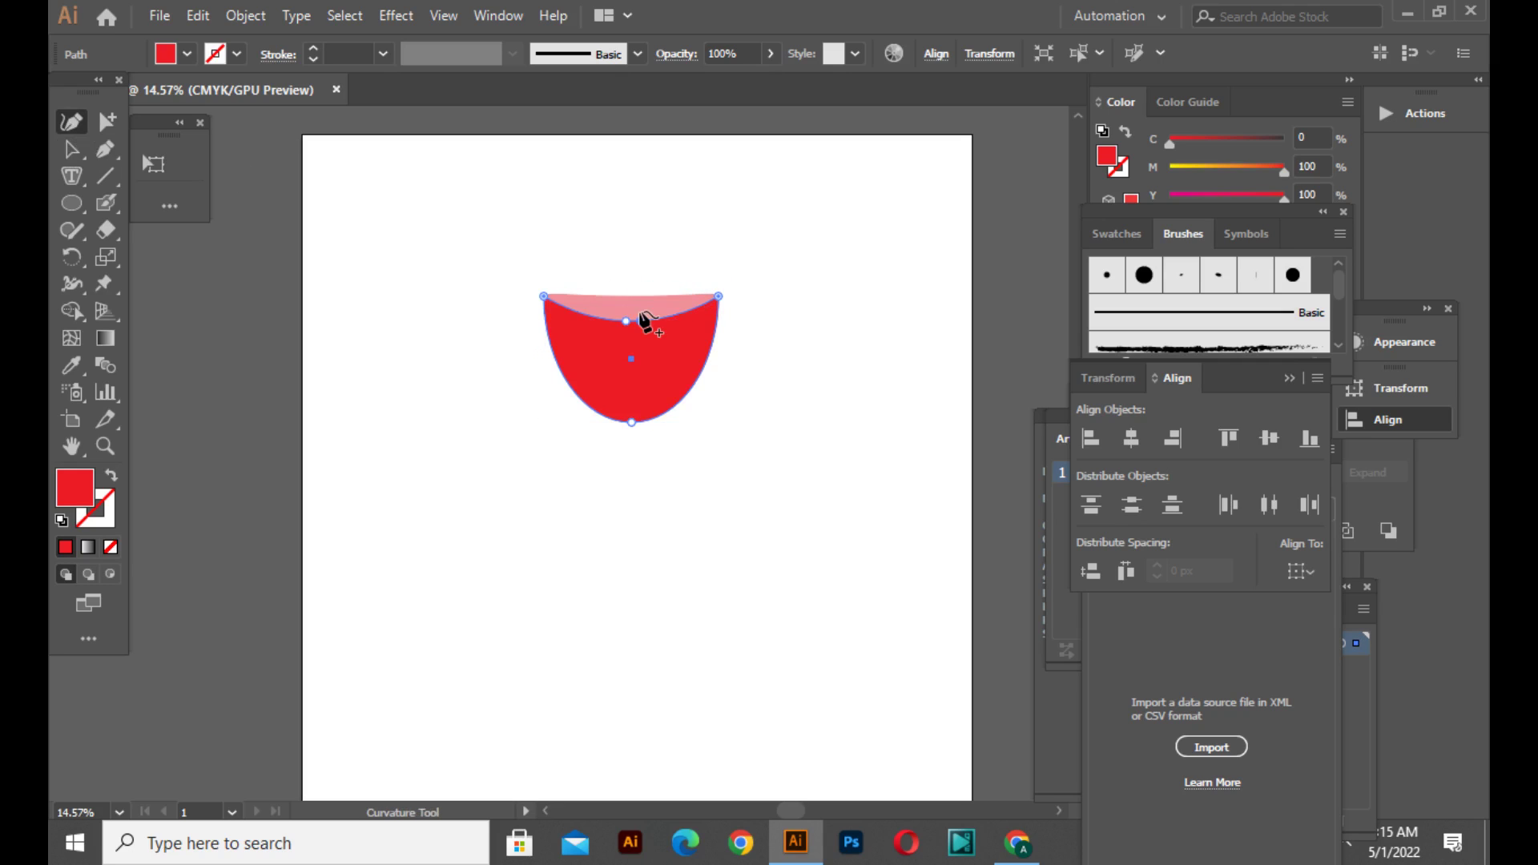
click(631, 297)
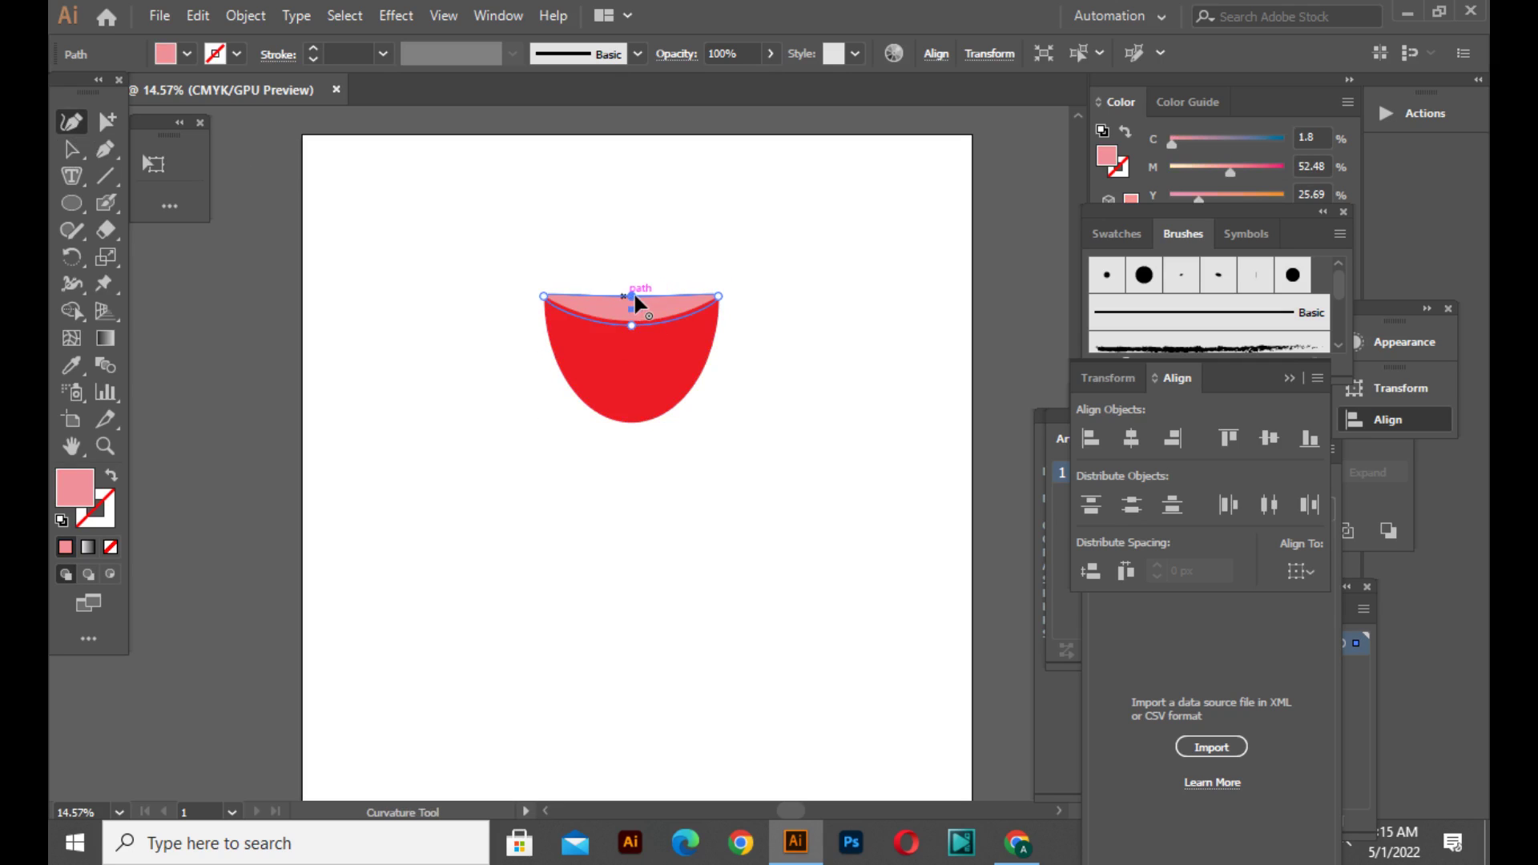
drag(634, 296, 634, 276)
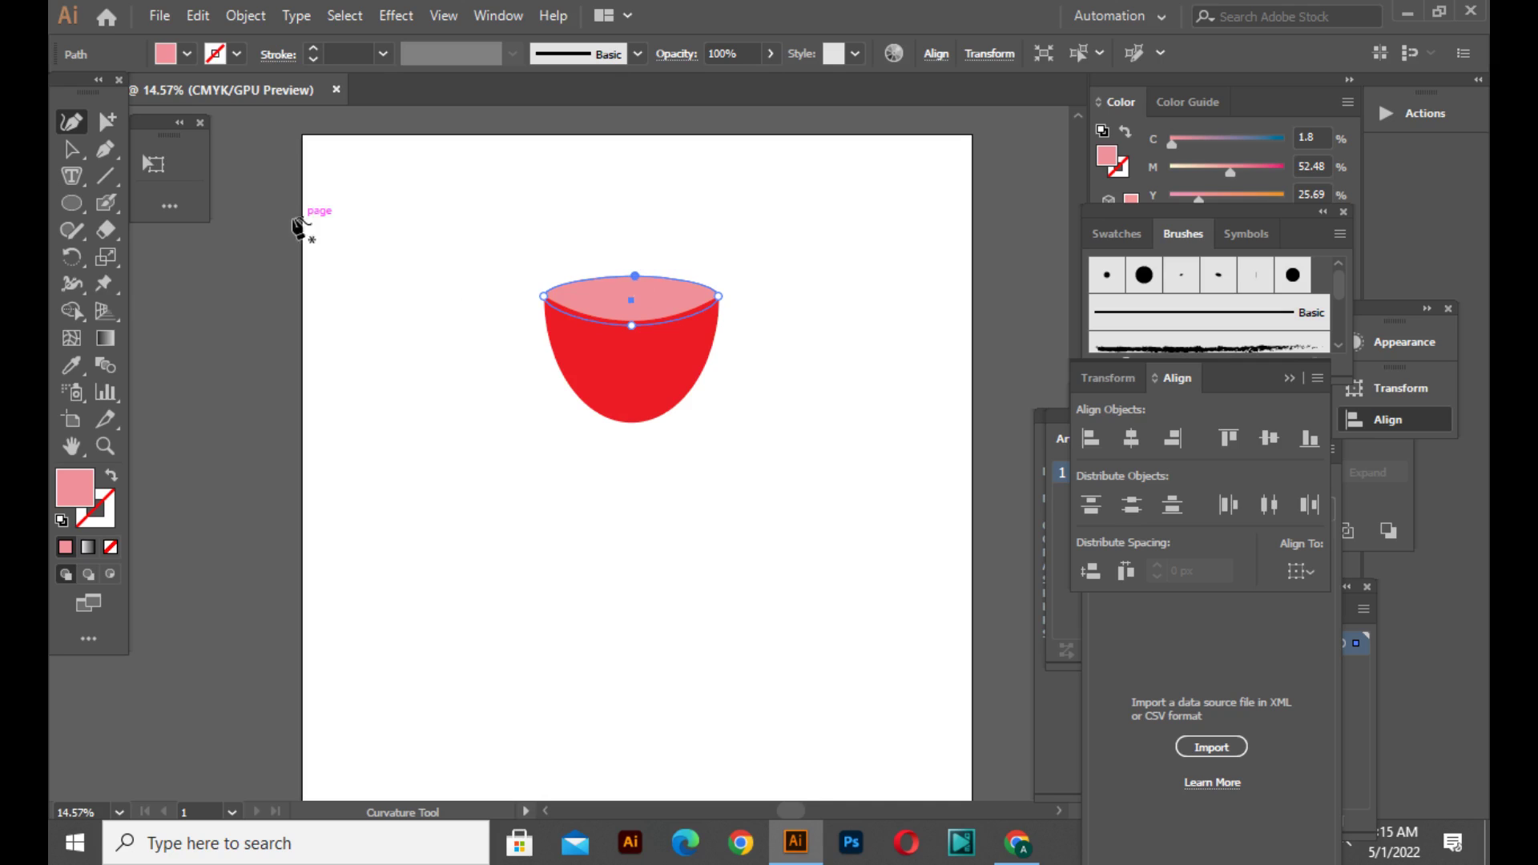
key(v)
click(565, 476)
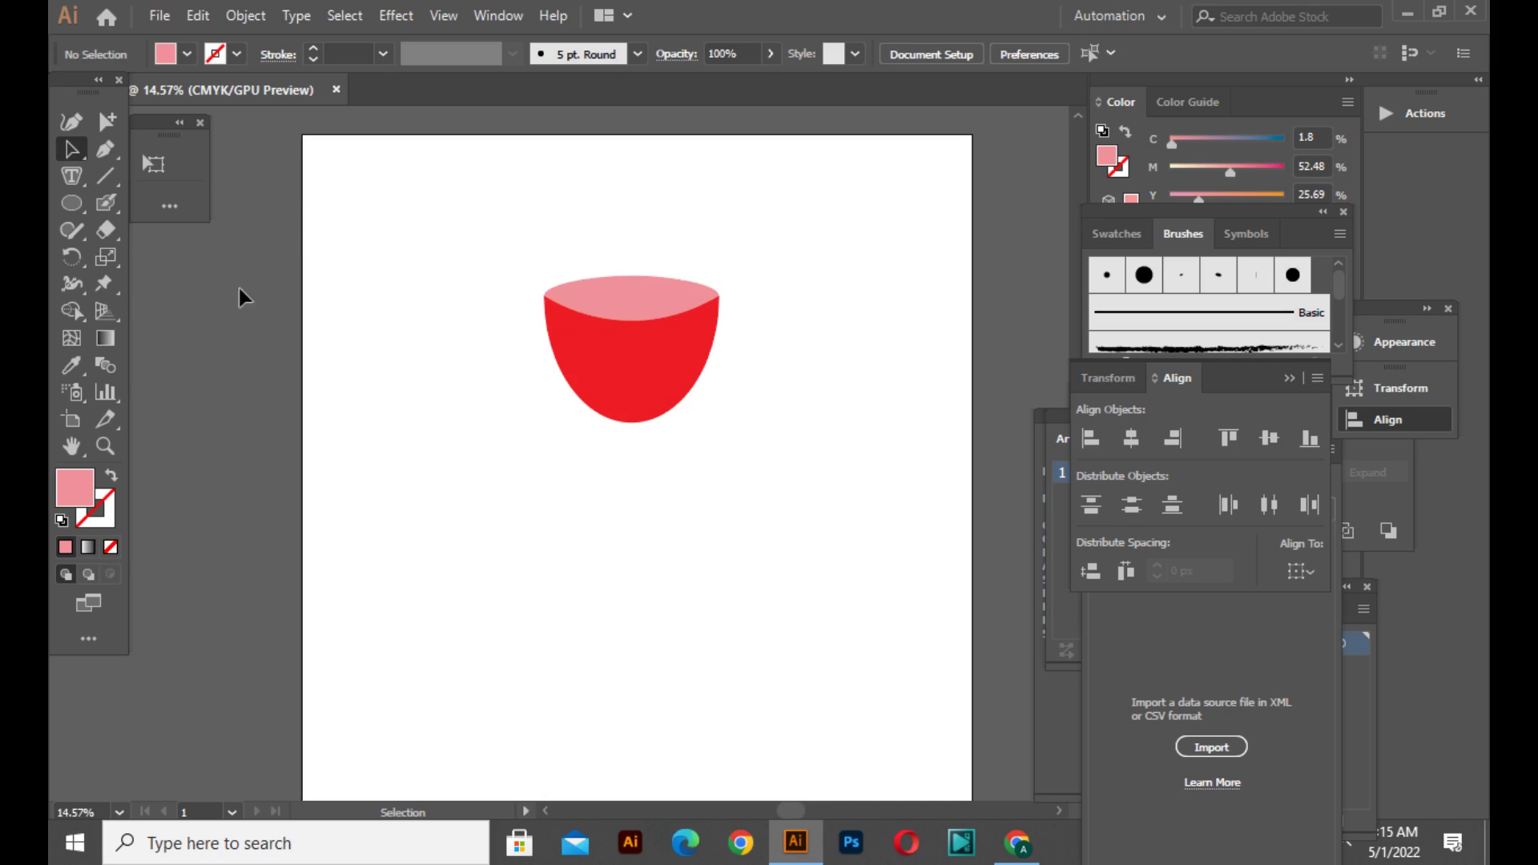
- Draw a smaller ellipse inside the cup opening and delete its lowest anchor point, leaving the upper half
click(71, 204)
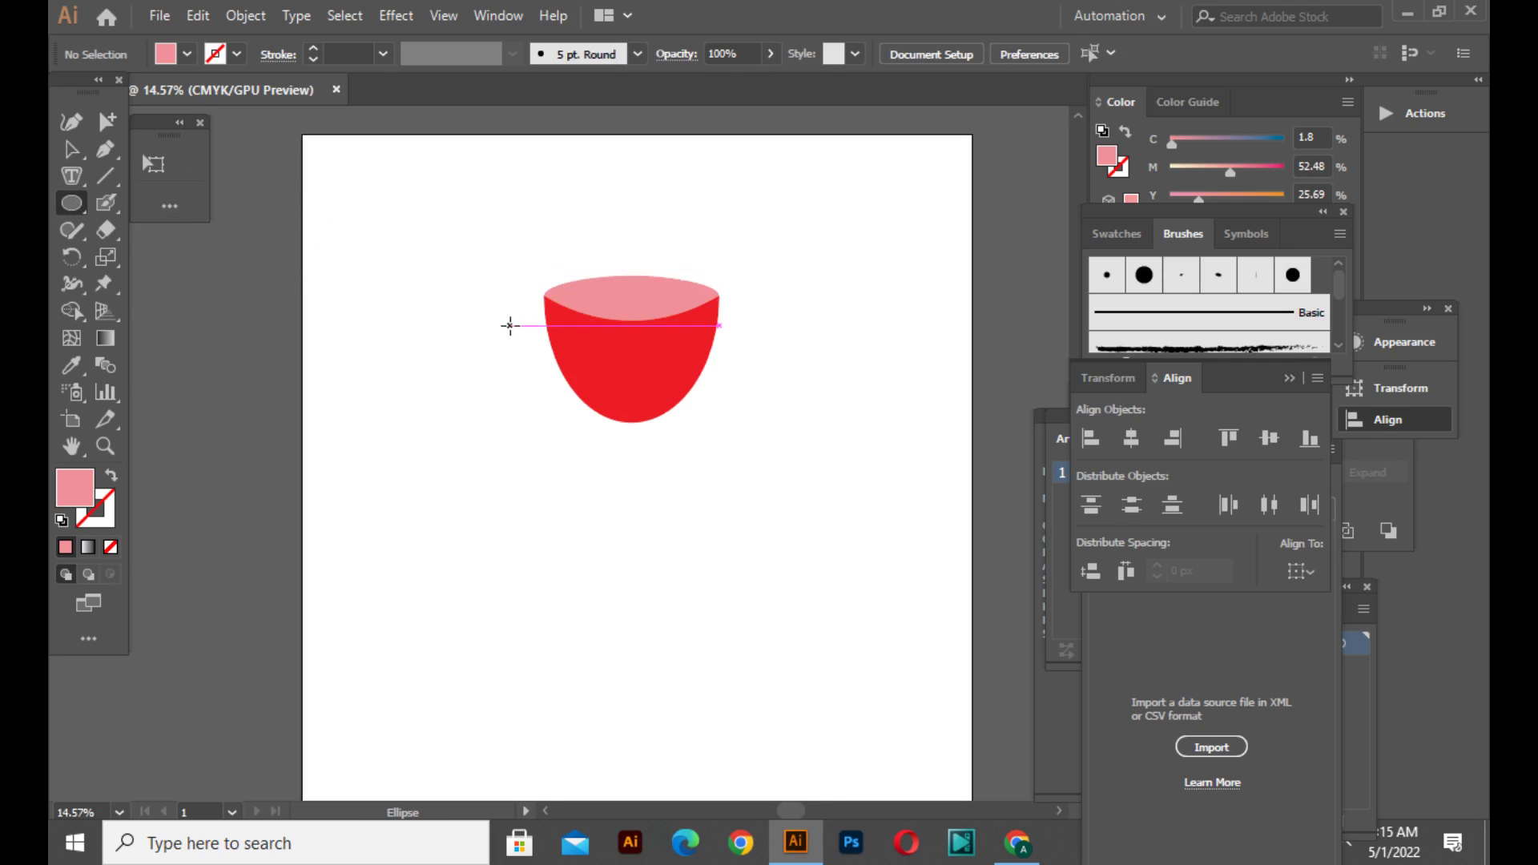
drag(577, 286, 702, 350)
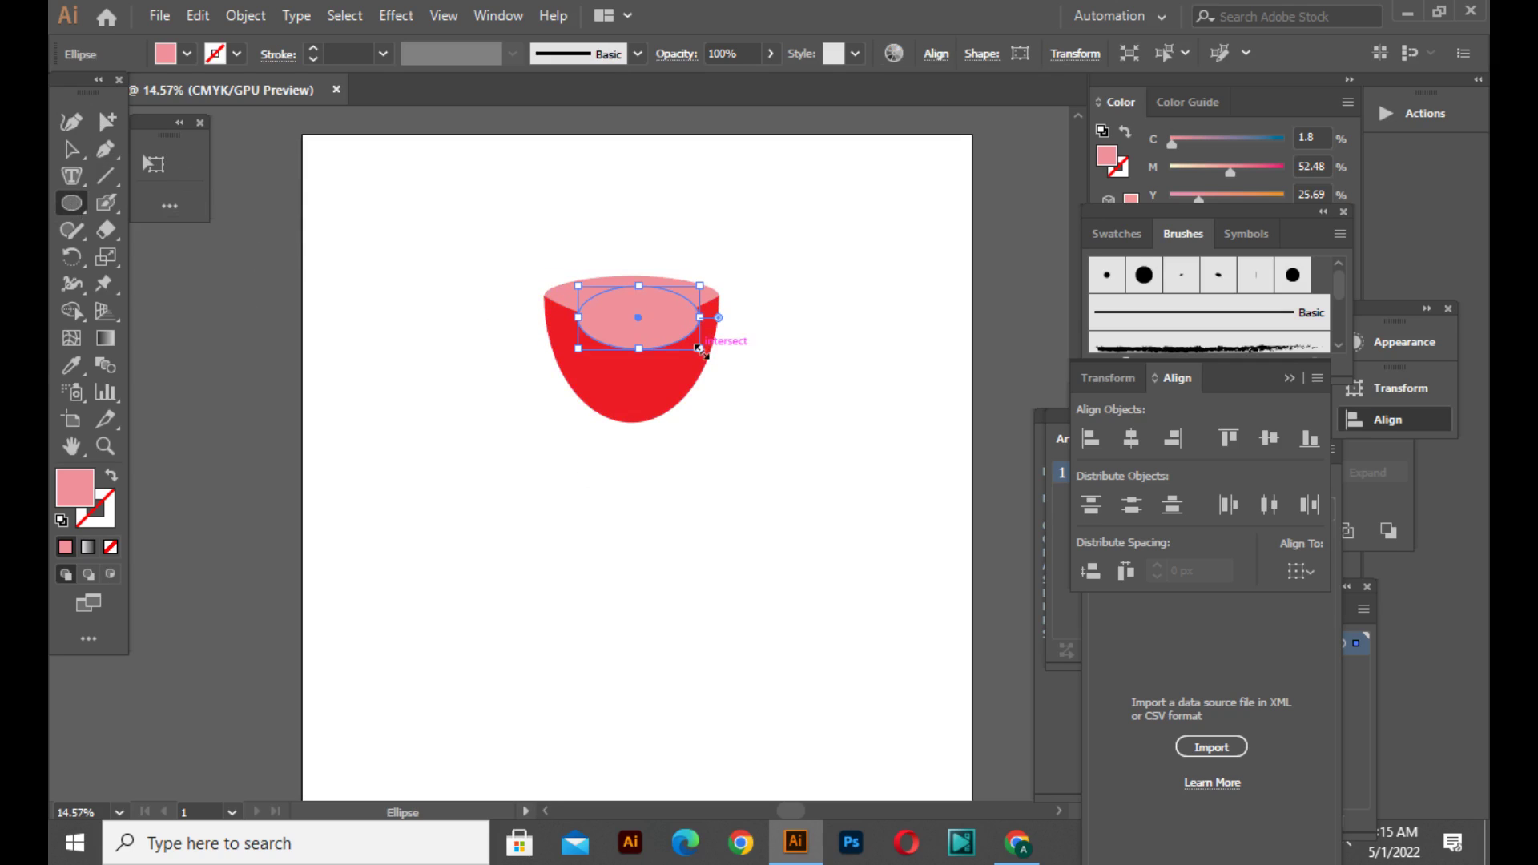
click(71, 149)
key(a)
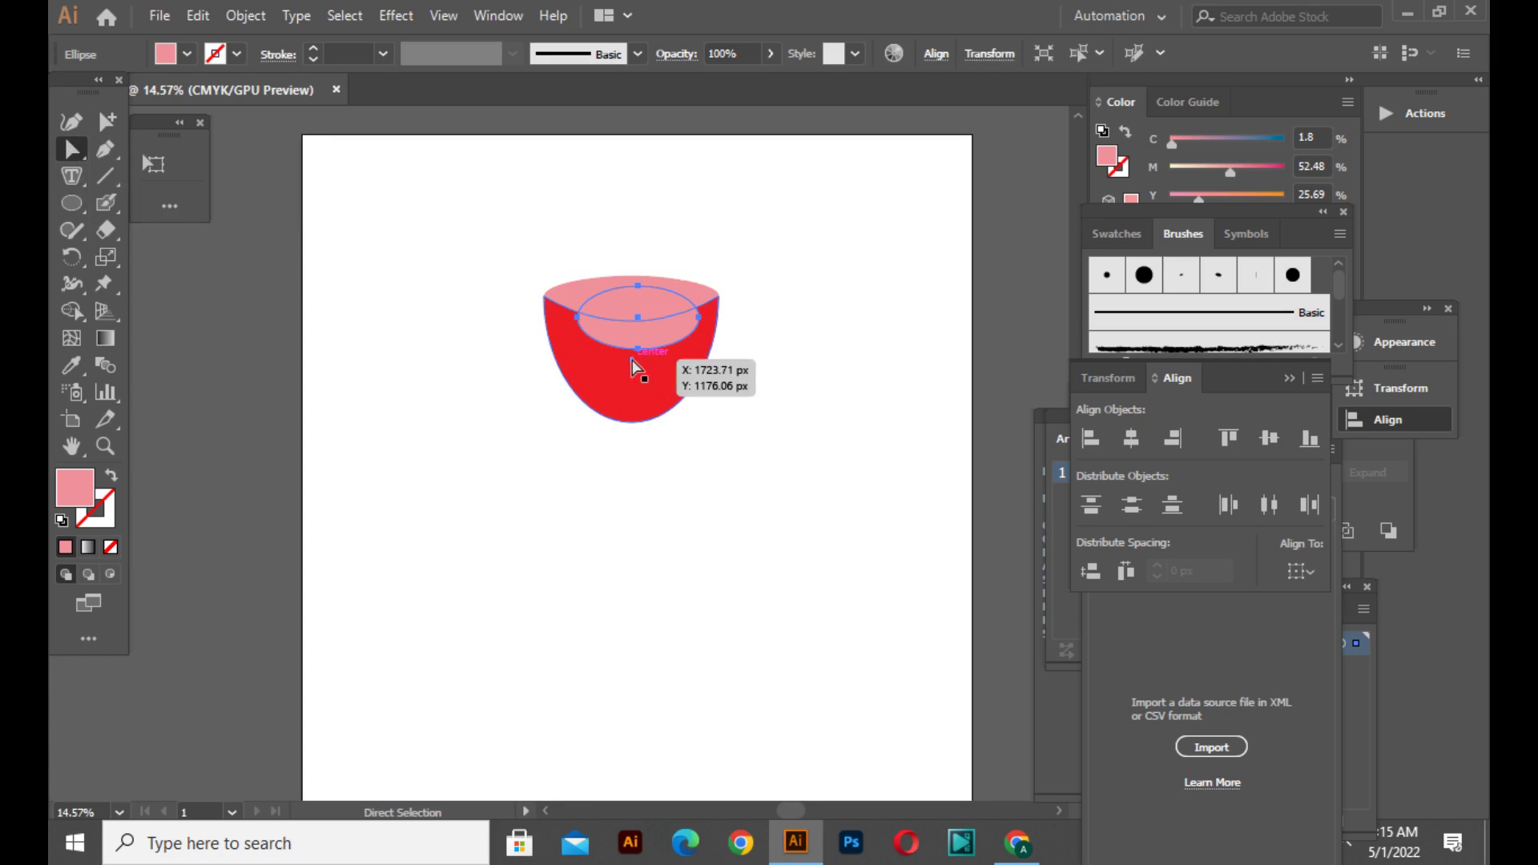
click(639, 350)
key(Delete)
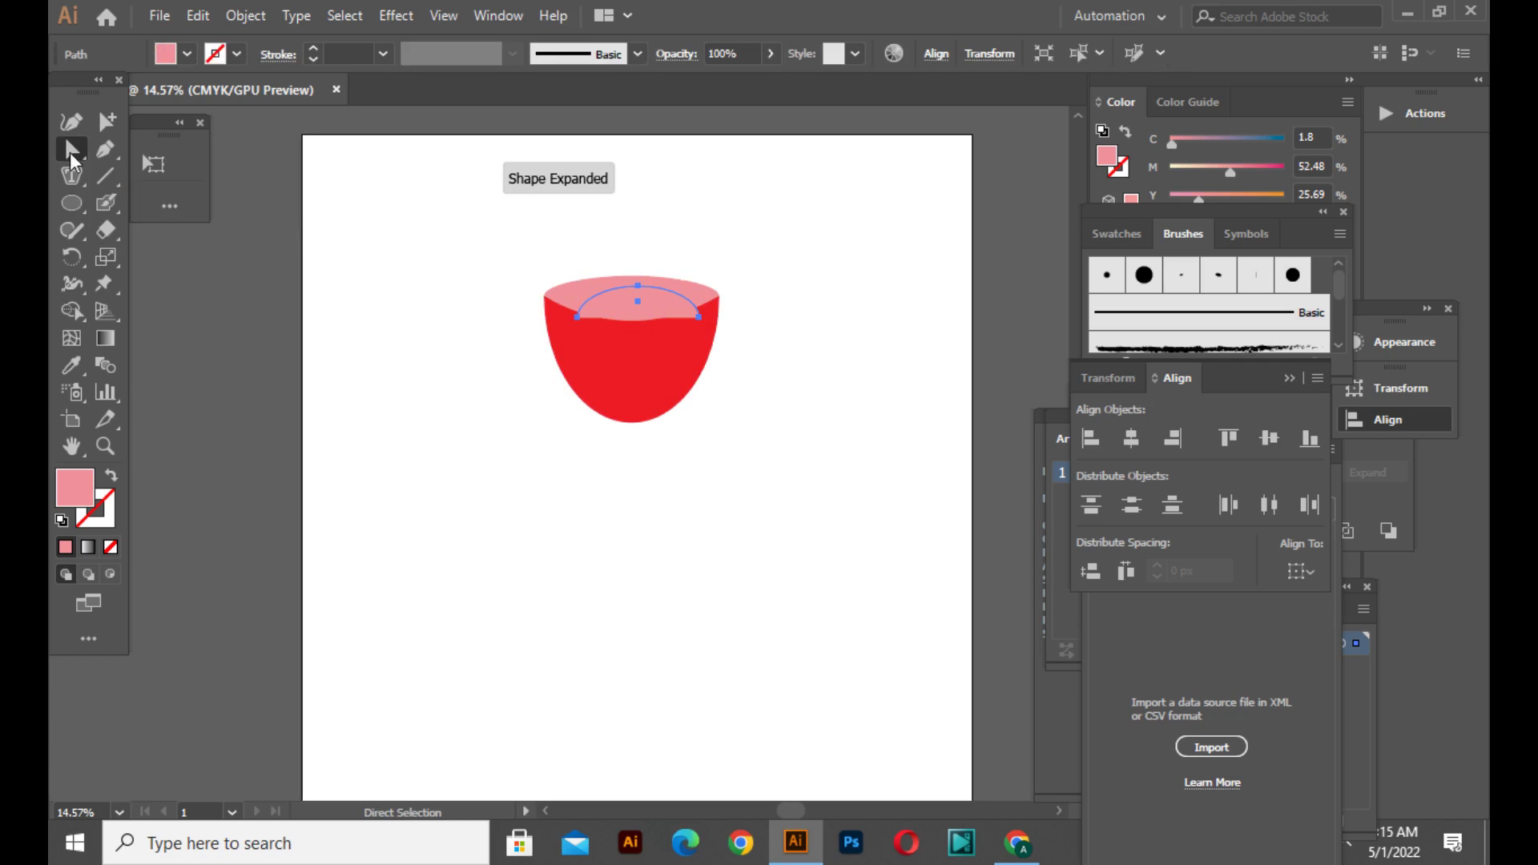
drag(80, 156, 190, 176)
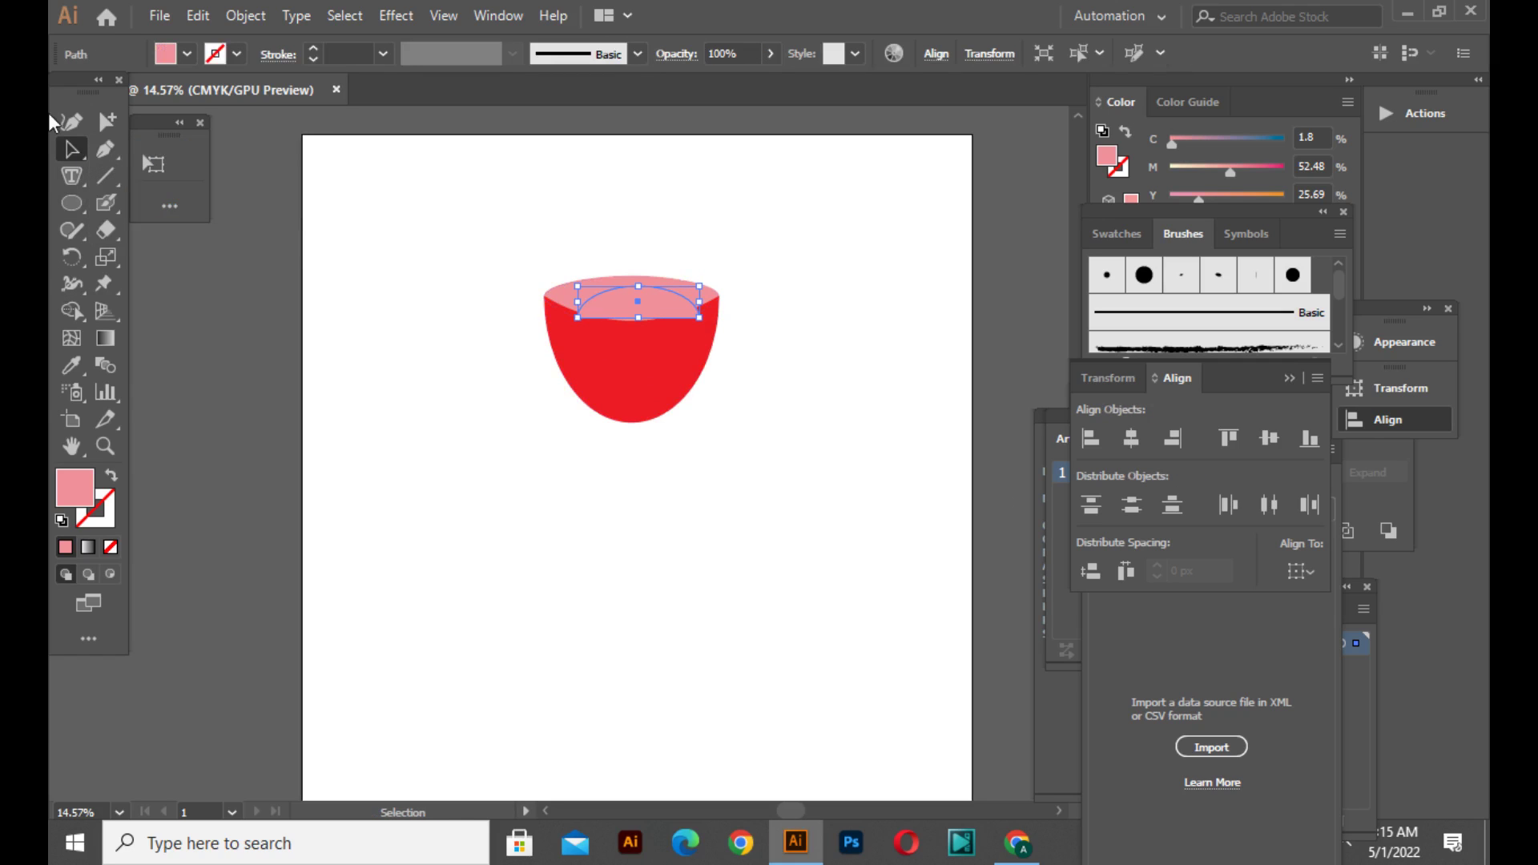
- Fill the half ellipse with brown C=35 M=60 Y=80 and shift it slightly up and left within the cup opening
click(188, 54)
click(206, 124)
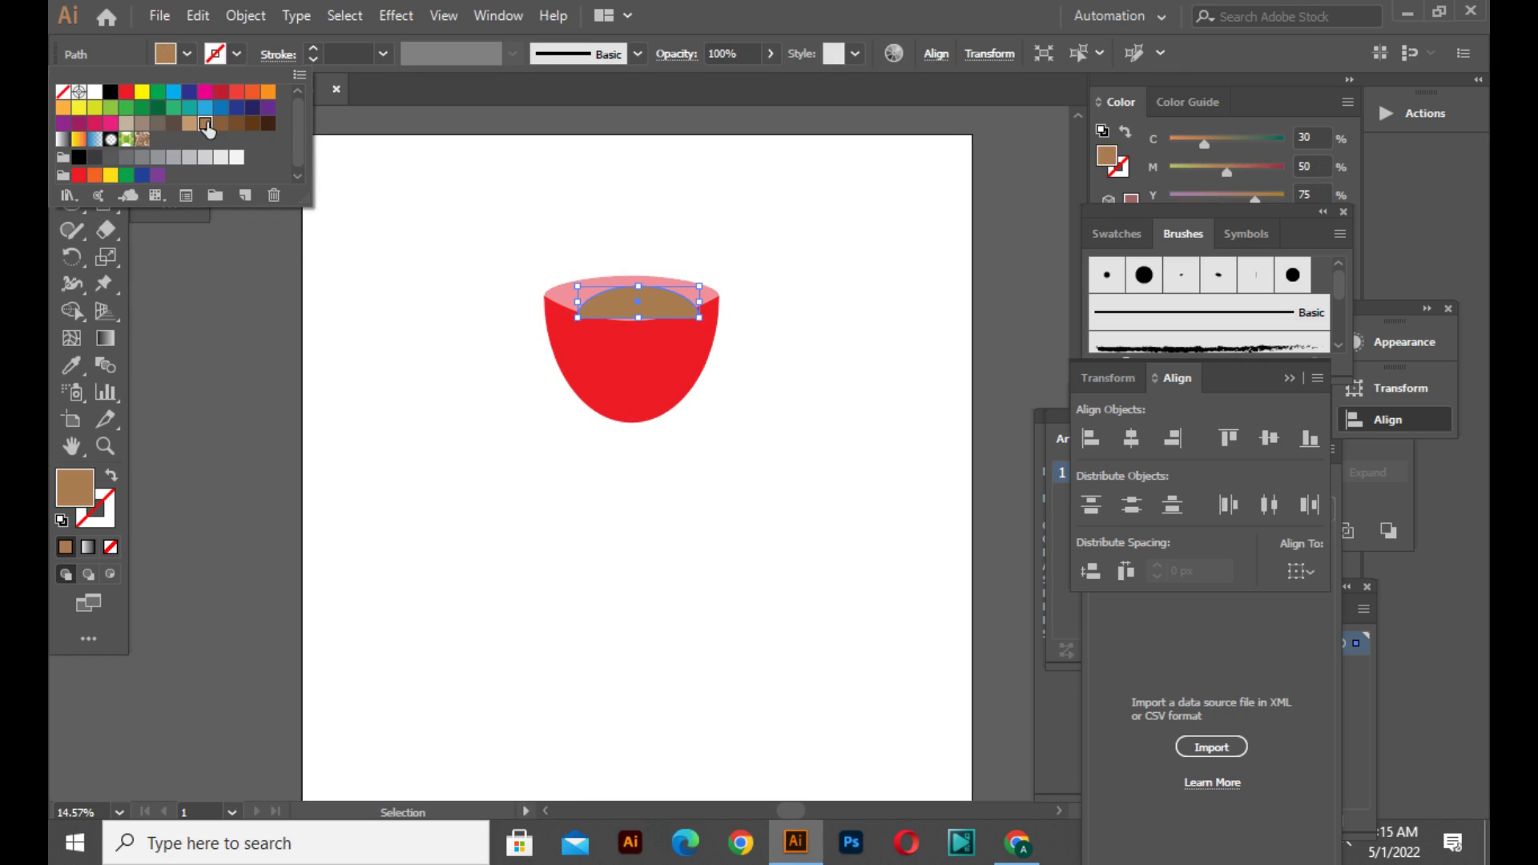
click(218, 125)
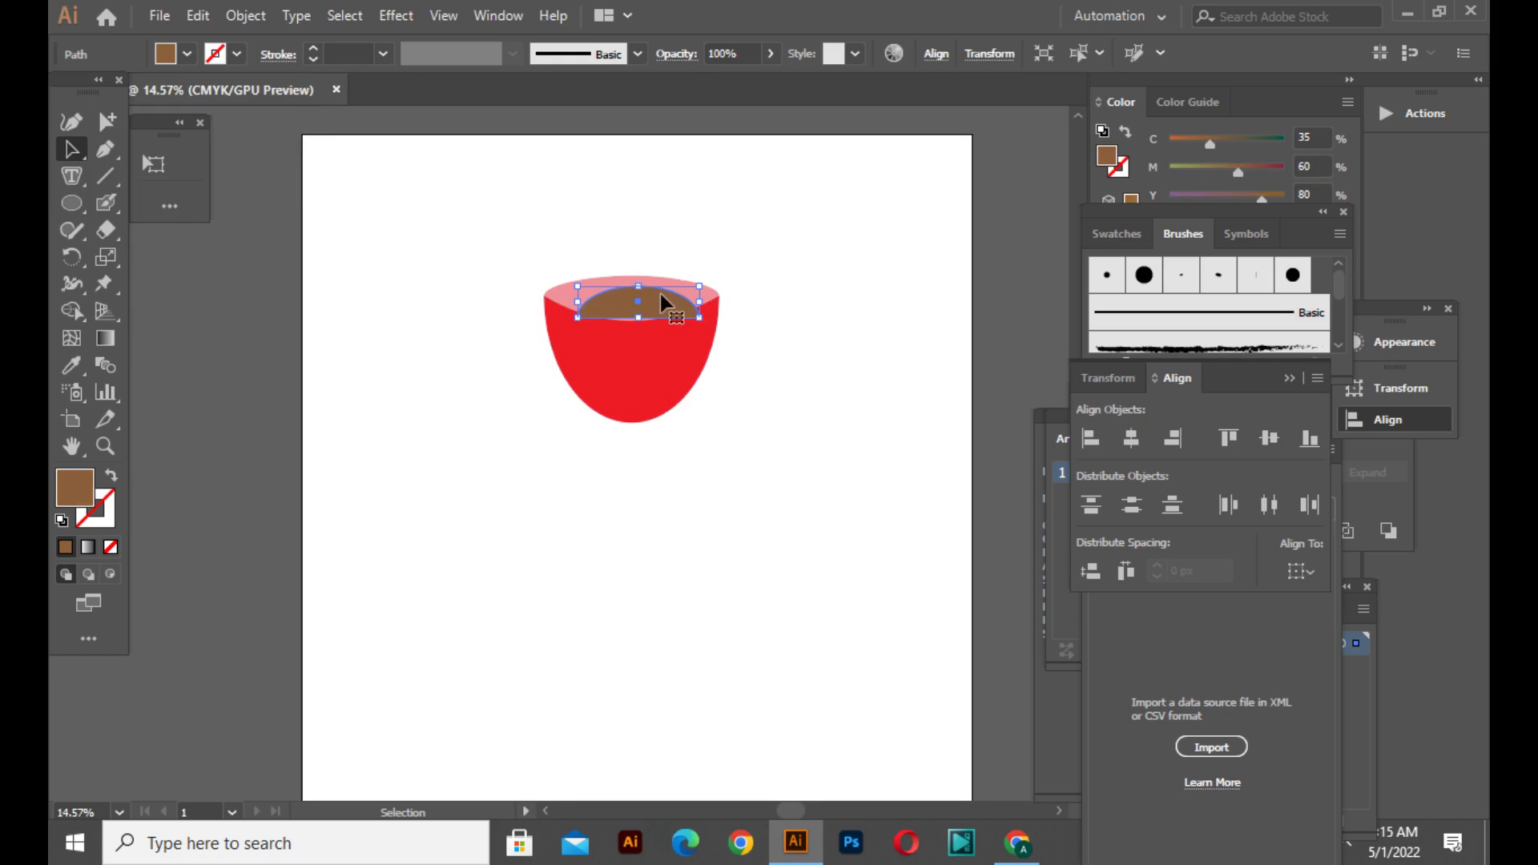
mouse_move(662, 301)
mouse_down()
mouse_move(637, 289)
mouse_move(649, 294)
mouse_up()
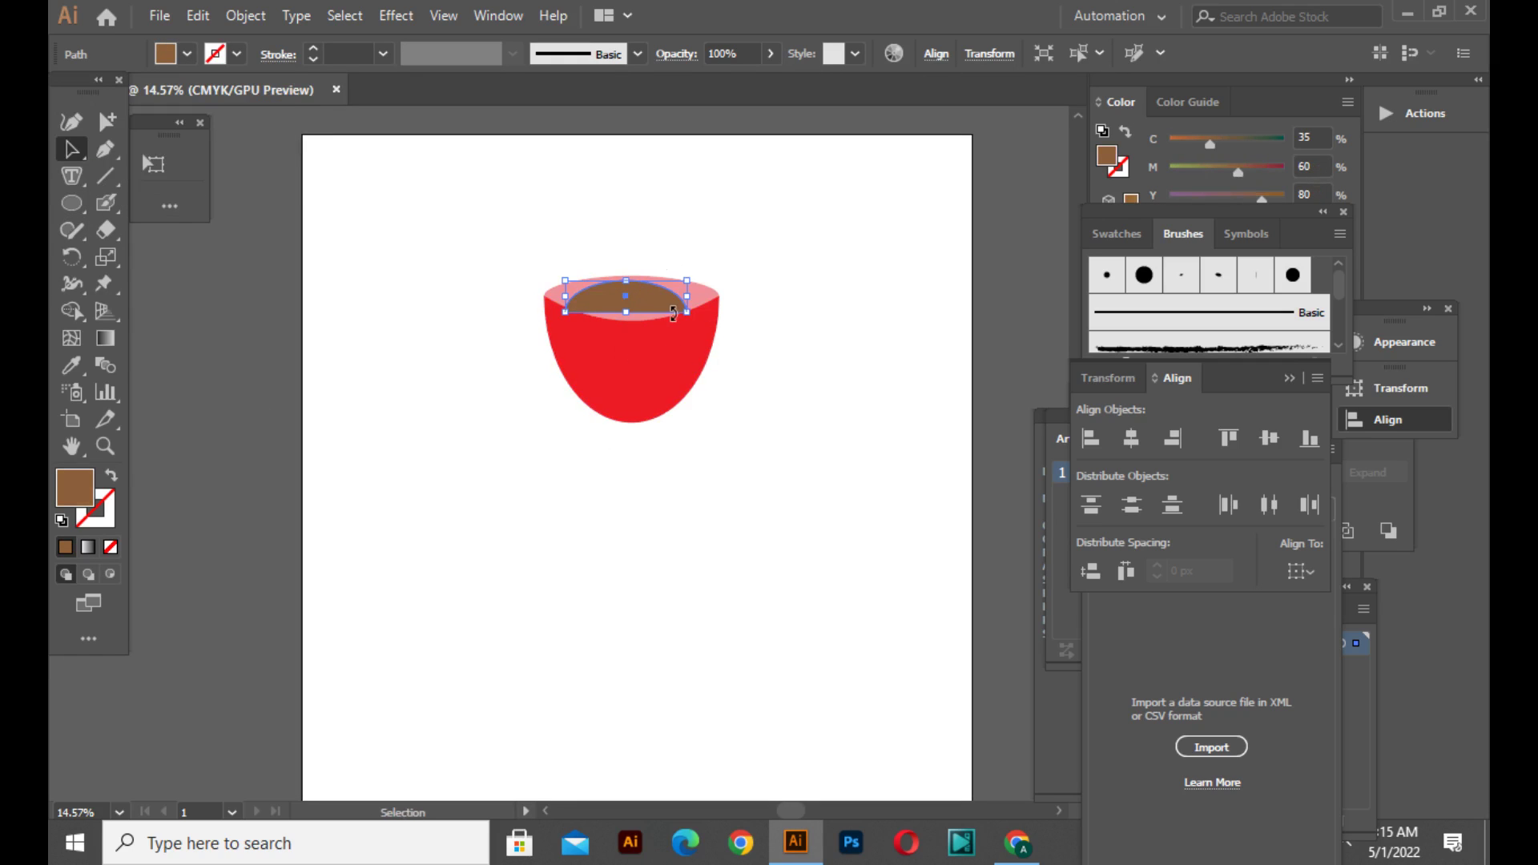
- Join the brown shape's open ends and curve its lower edge down to the cup's front rim
right_click(673, 314)
click(786, 503)
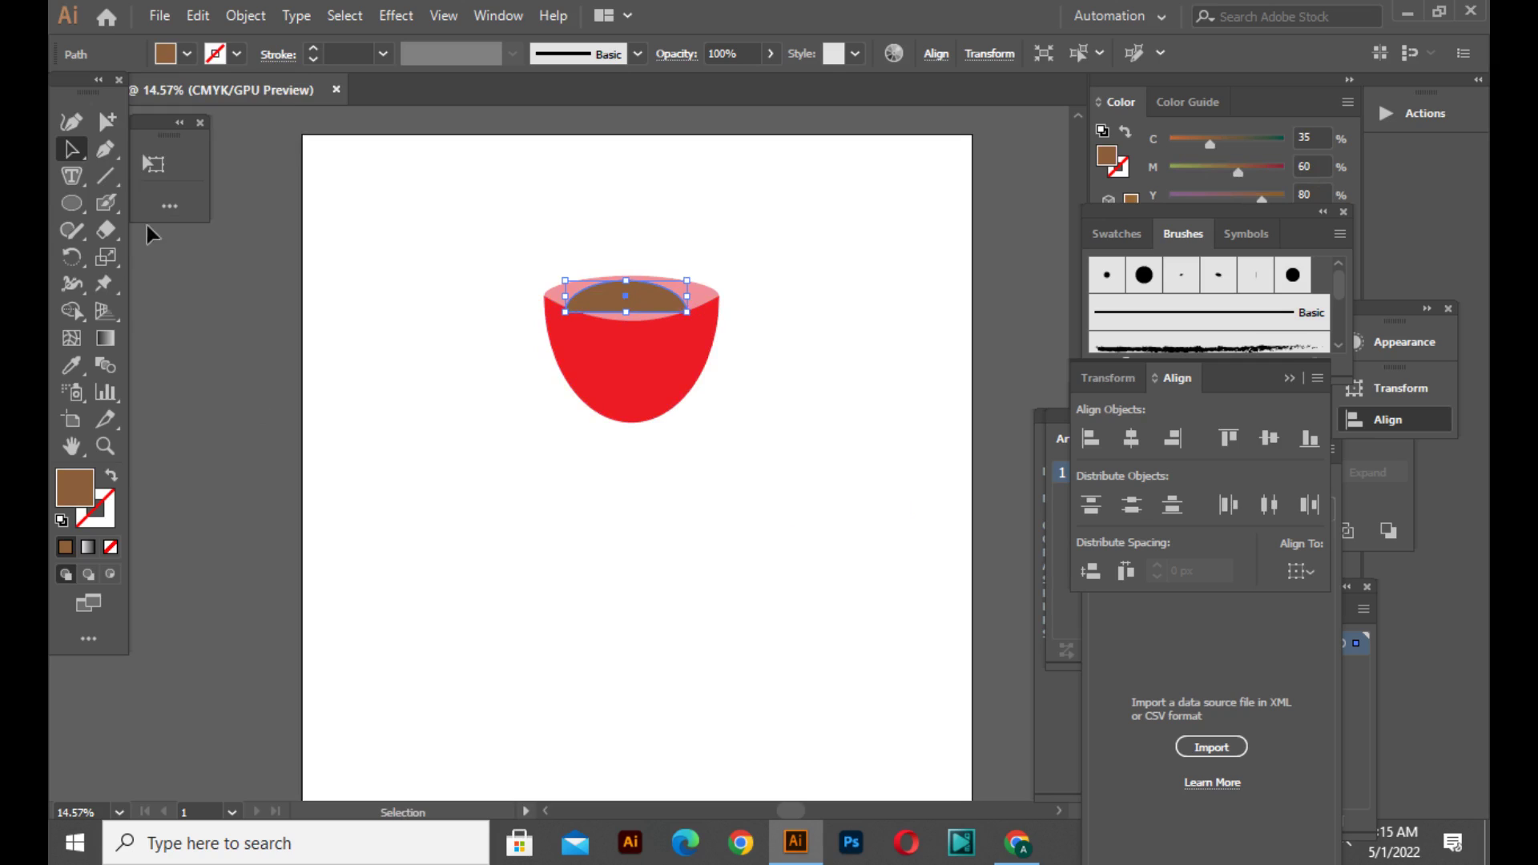
click(71, 122)
click(645, 320)
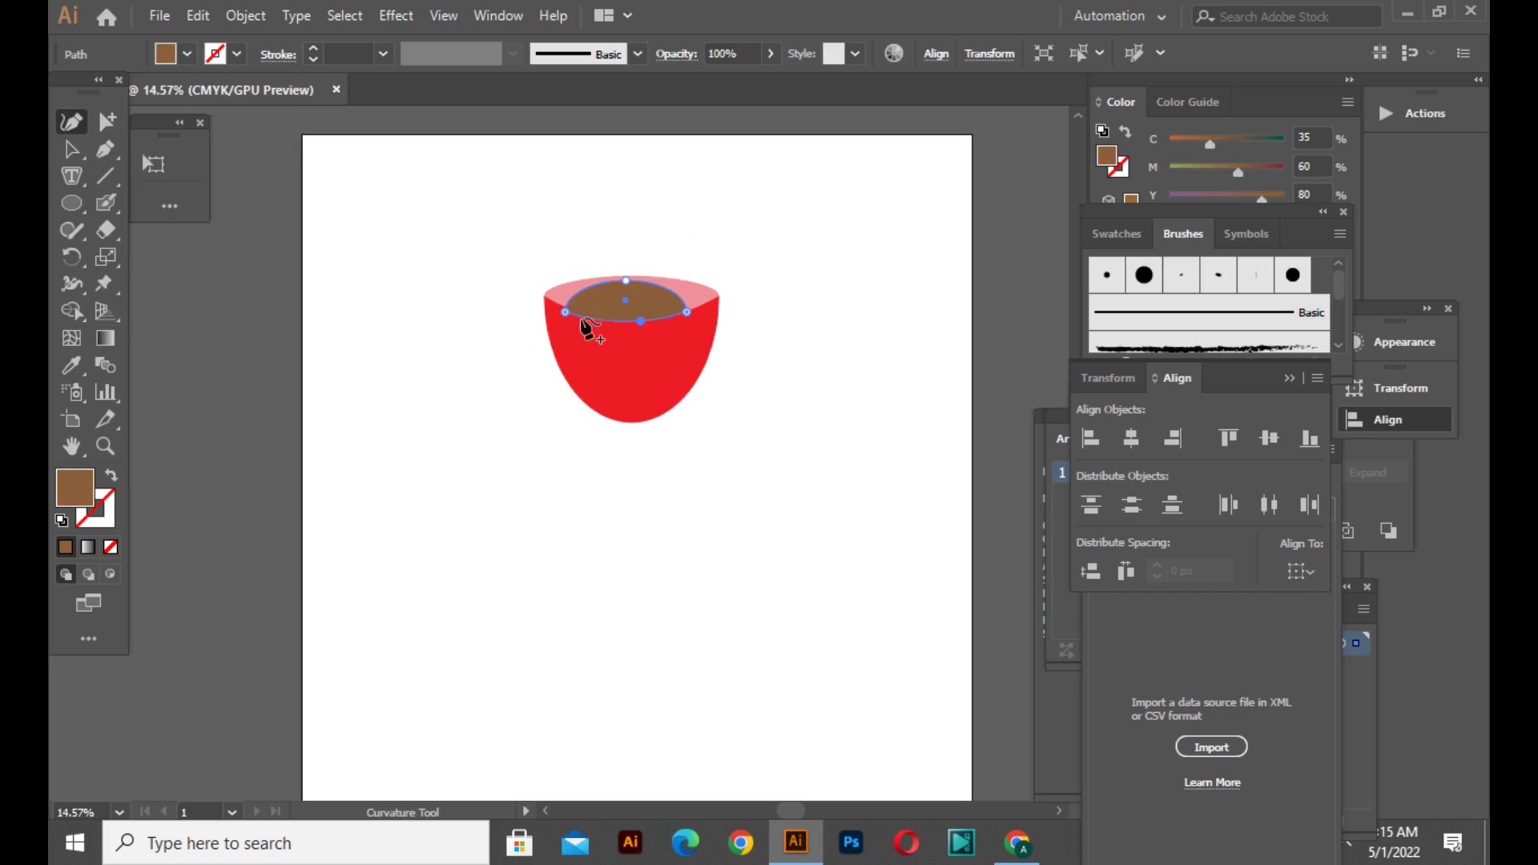
- Extend the brown shape's side points along the cup's front rim, lower its top edge to form a coffee surface, and deselect it
click(565, 311)
click(709, 304)
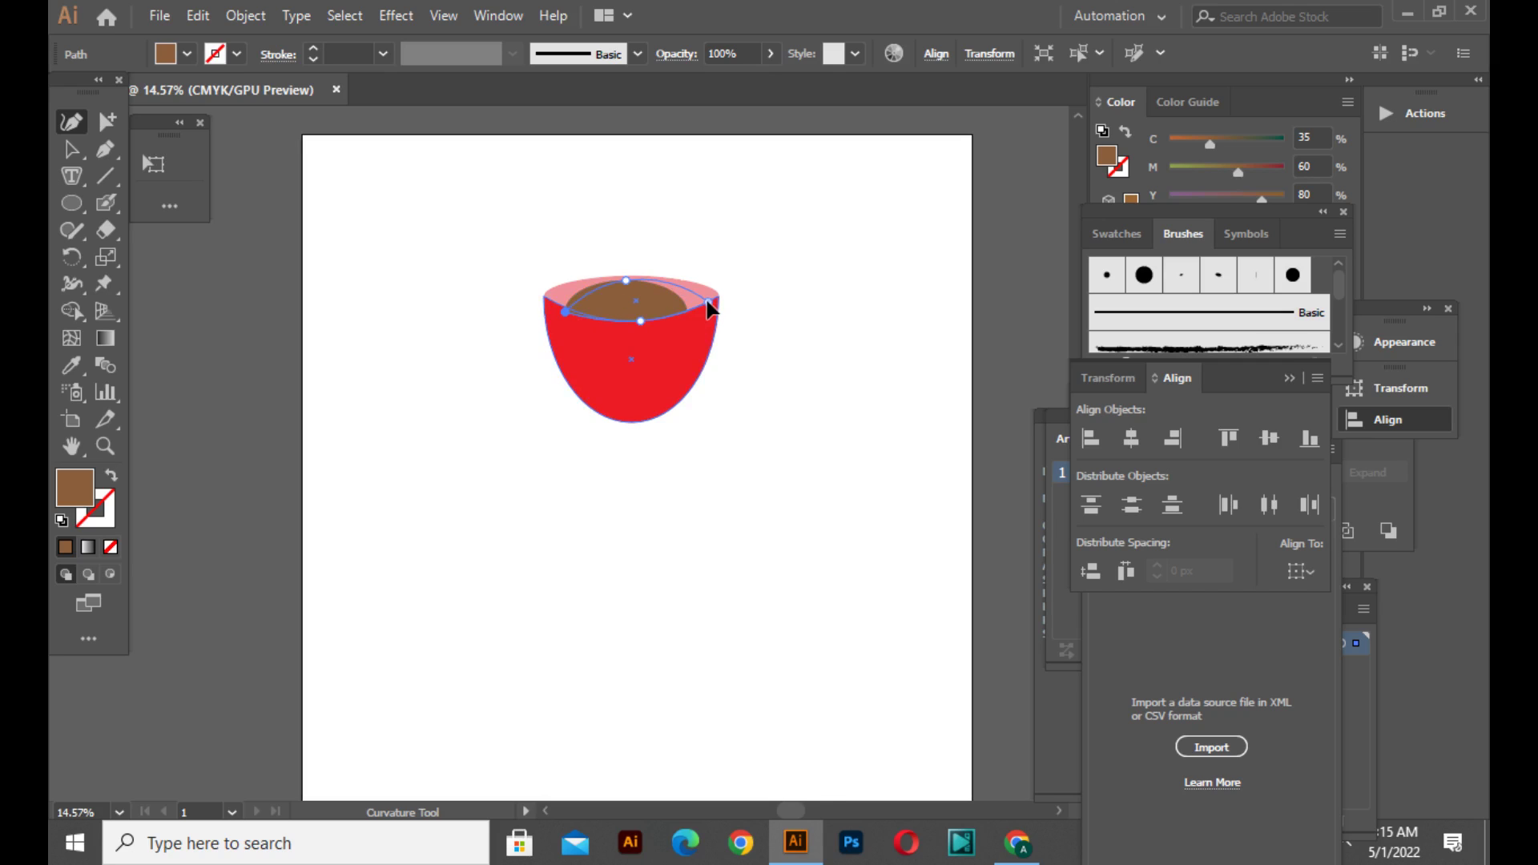
click(563, 306)
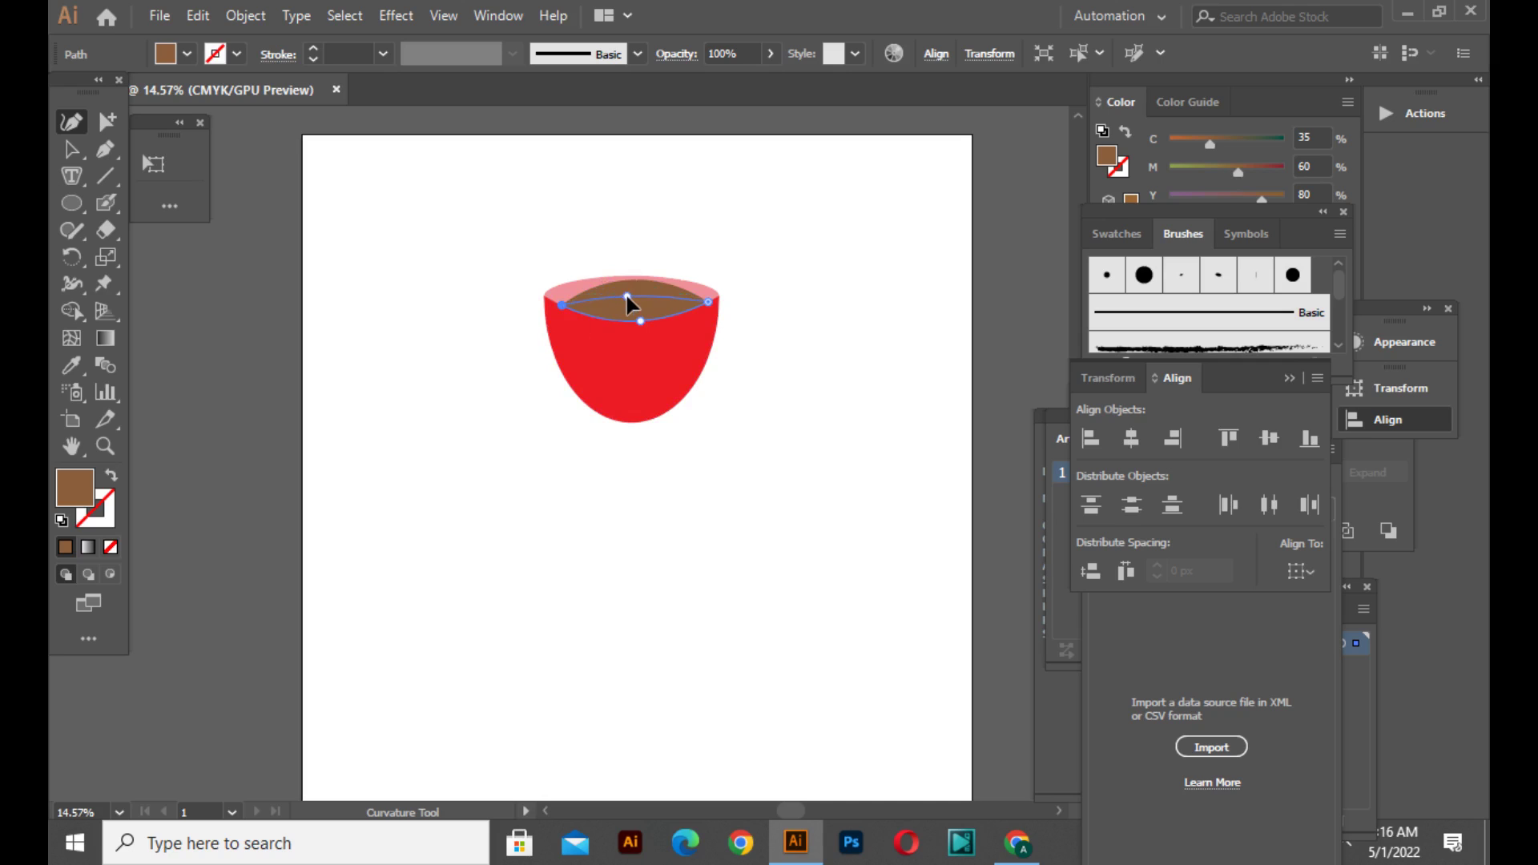
click(71, 149)
click(815, 568)
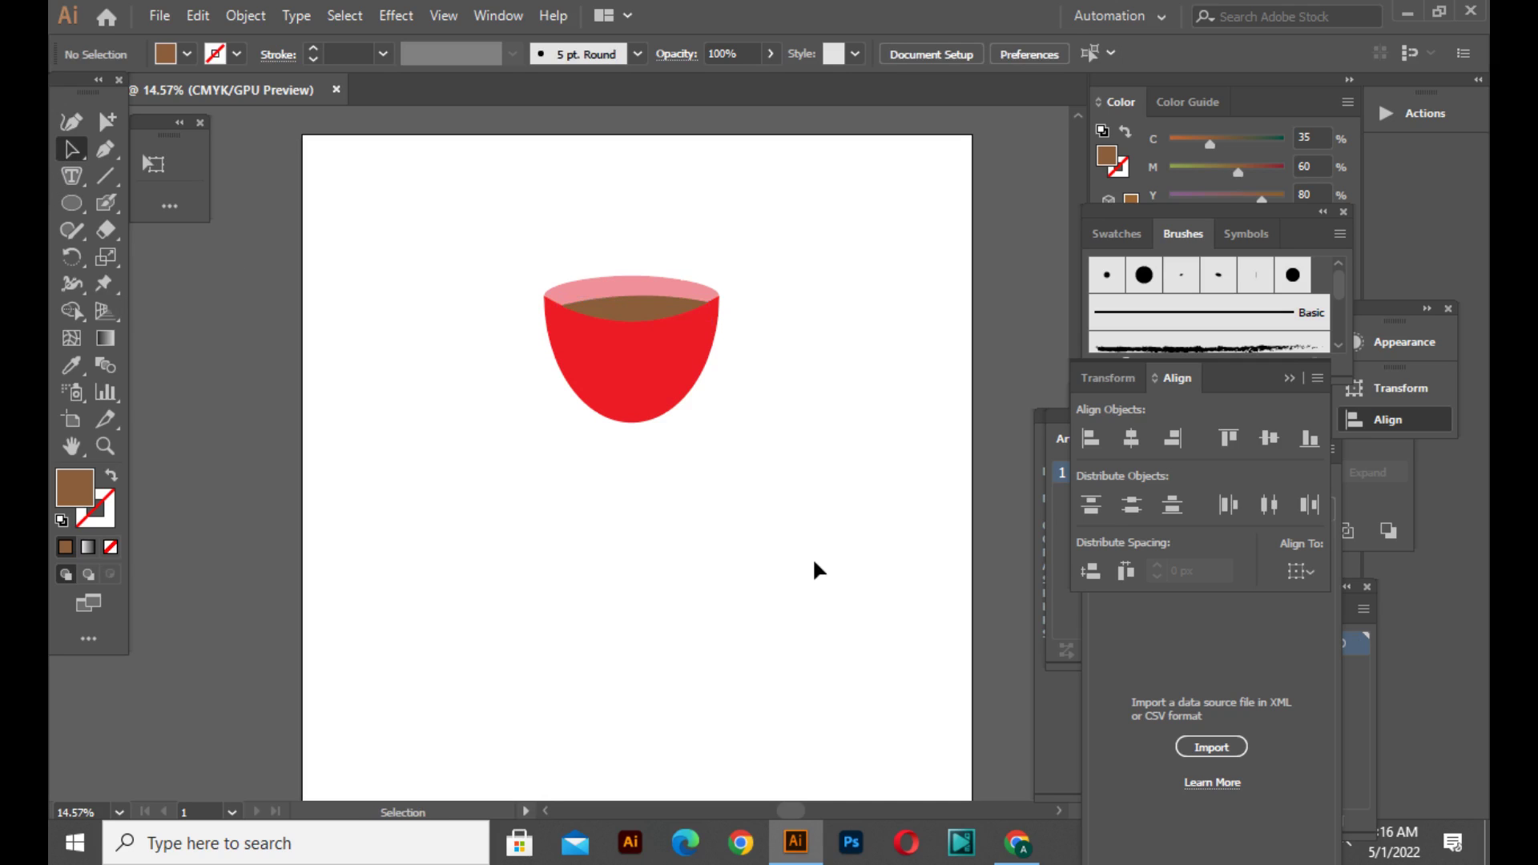
- Fill the red cup body with beige C=25 M=25 Y=40 and deselect it
click(649, 363)
click(186, 53)
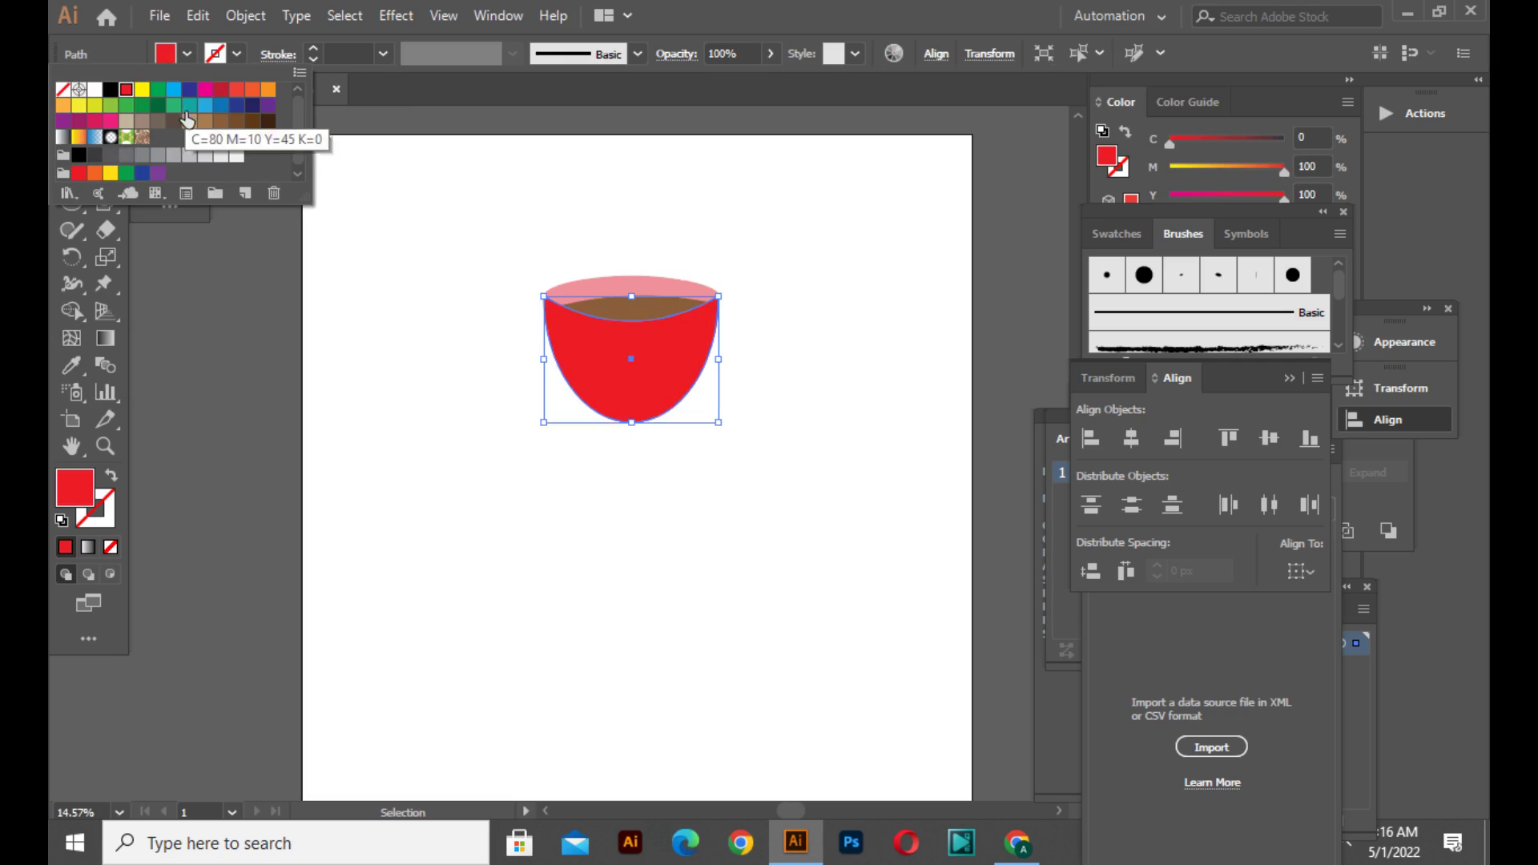
click(126, 120)
click(566, 555)
click(566, 555)
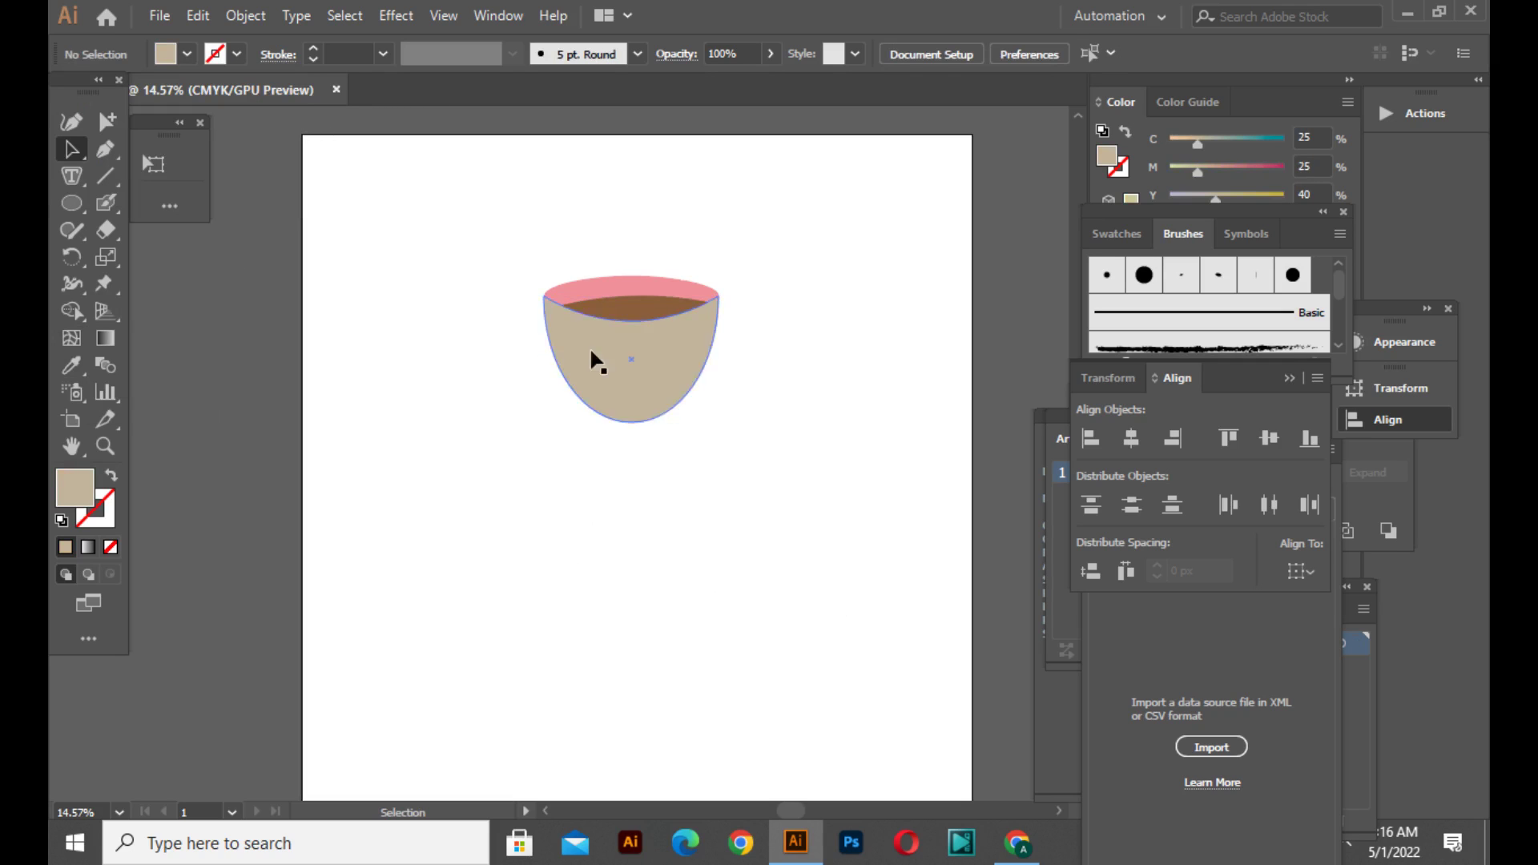
- Group the cup body, pink rim and coffee shapes together
drag(545, 245, 763, 475)
right_click(762, 475)
click(912, 233)
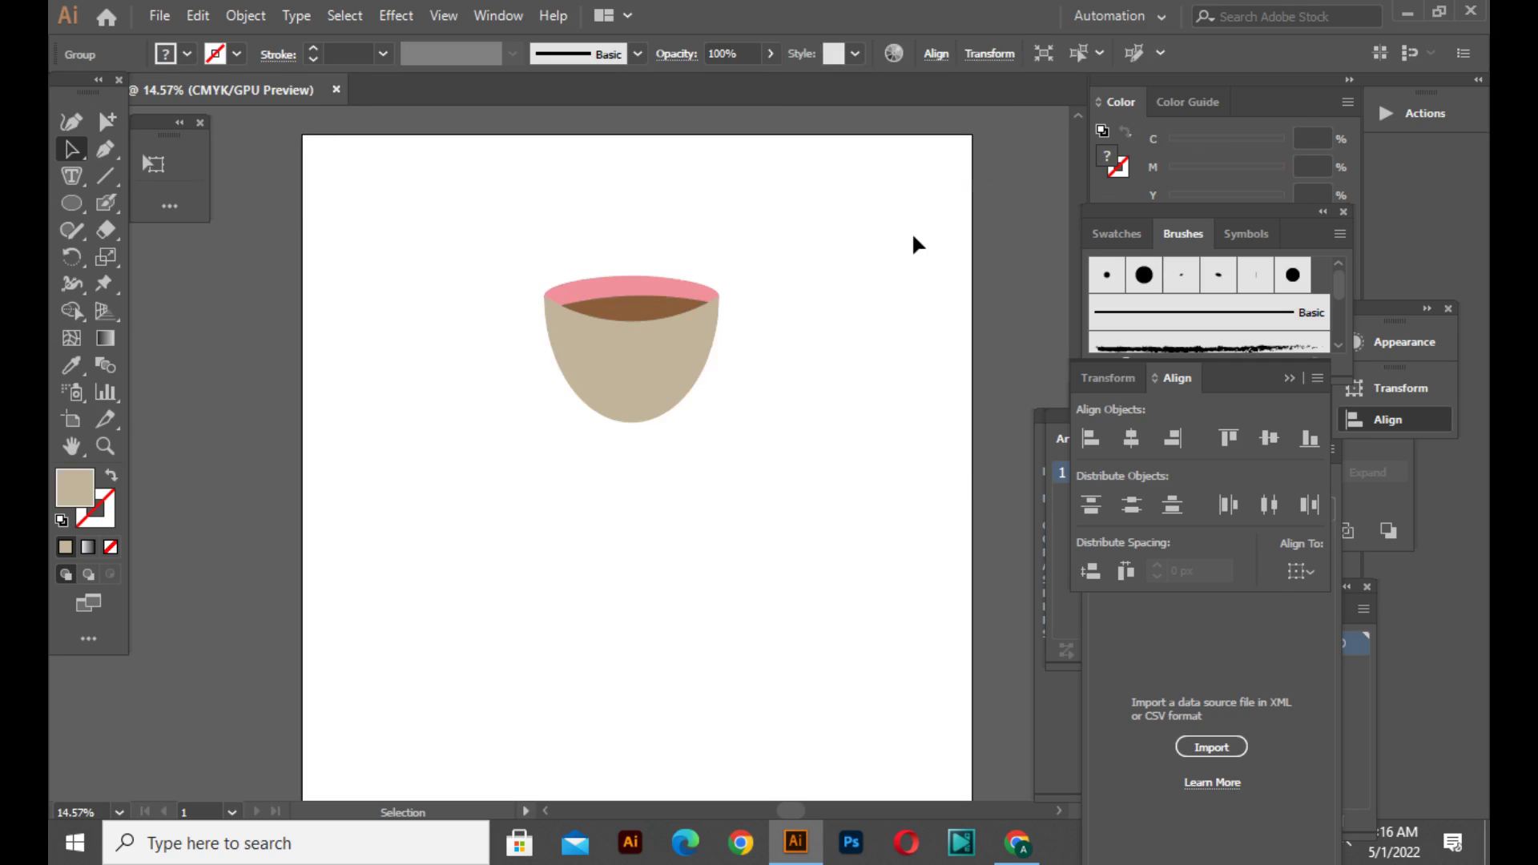
- Draw a beige circle just left of the cup, about half the cup's width
click(88, 210)
drag(414, 290, 491, 391)
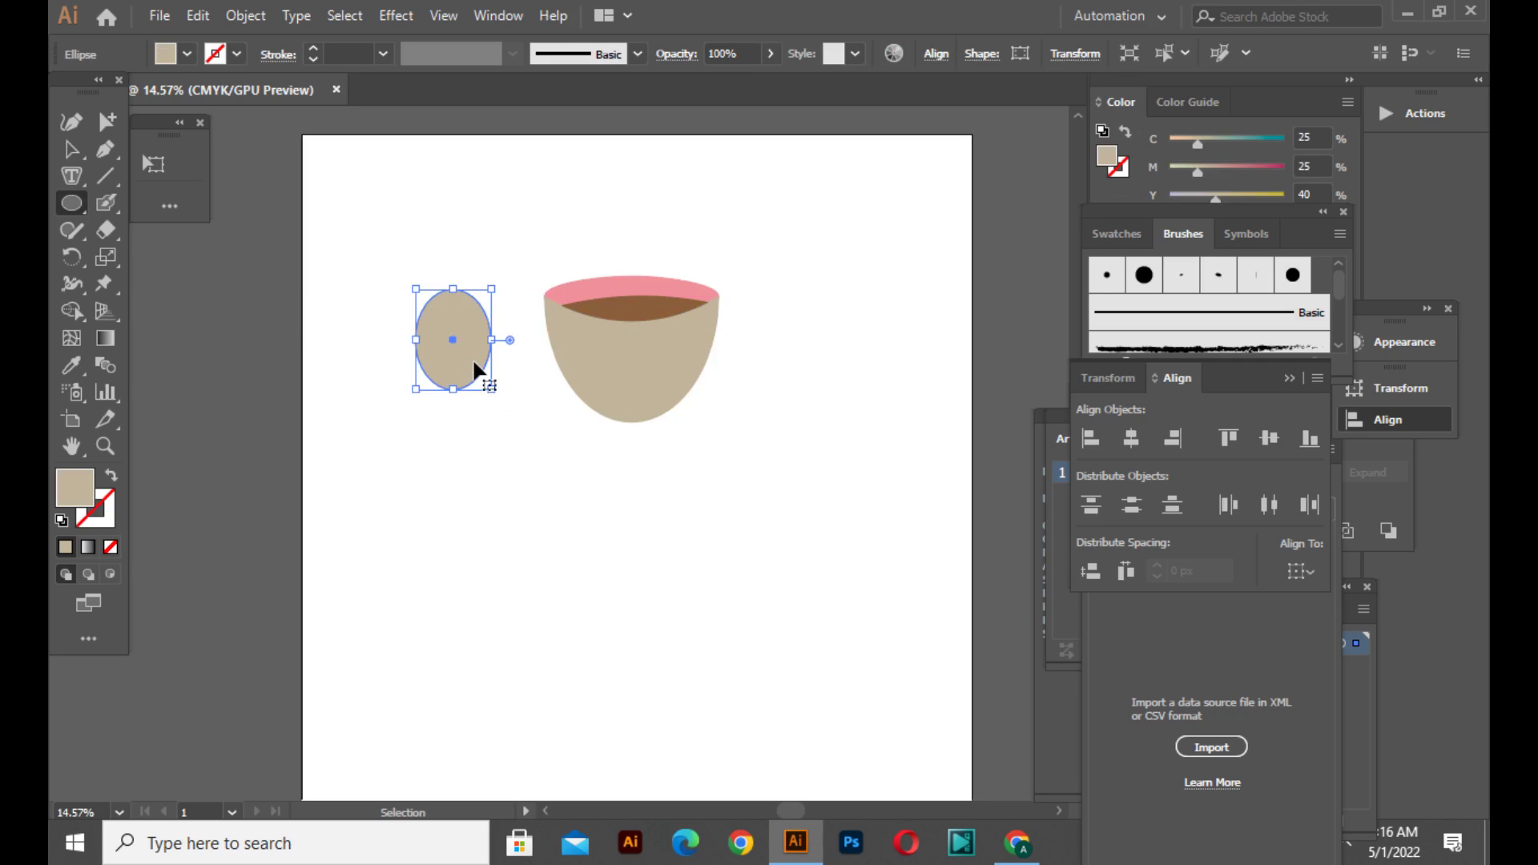
key(ctrl+z)
drag(440, 319, 526, 405)
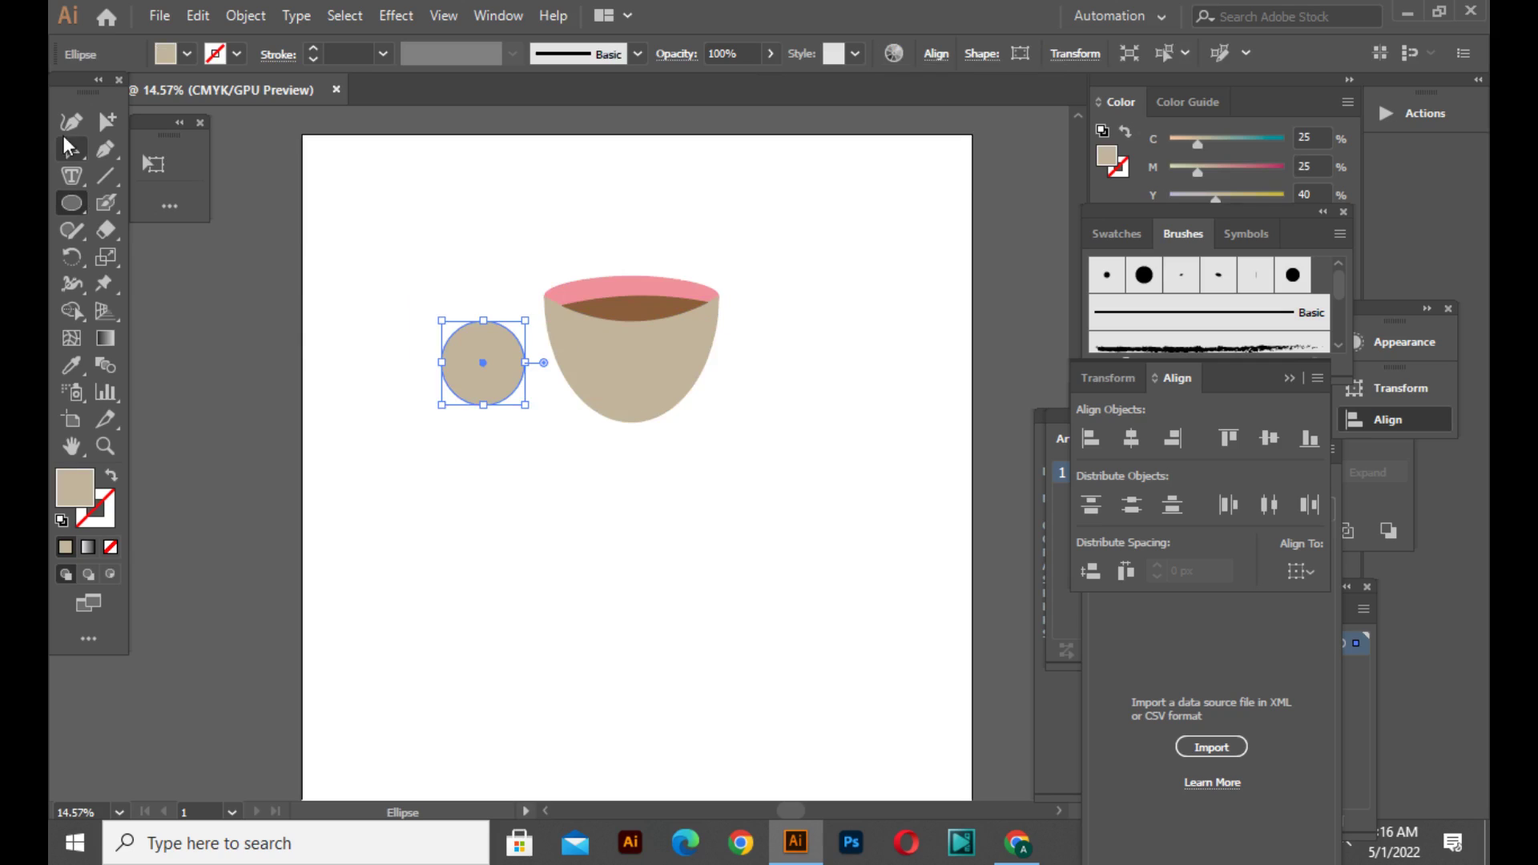
click(69, 151)
click(117, 188)
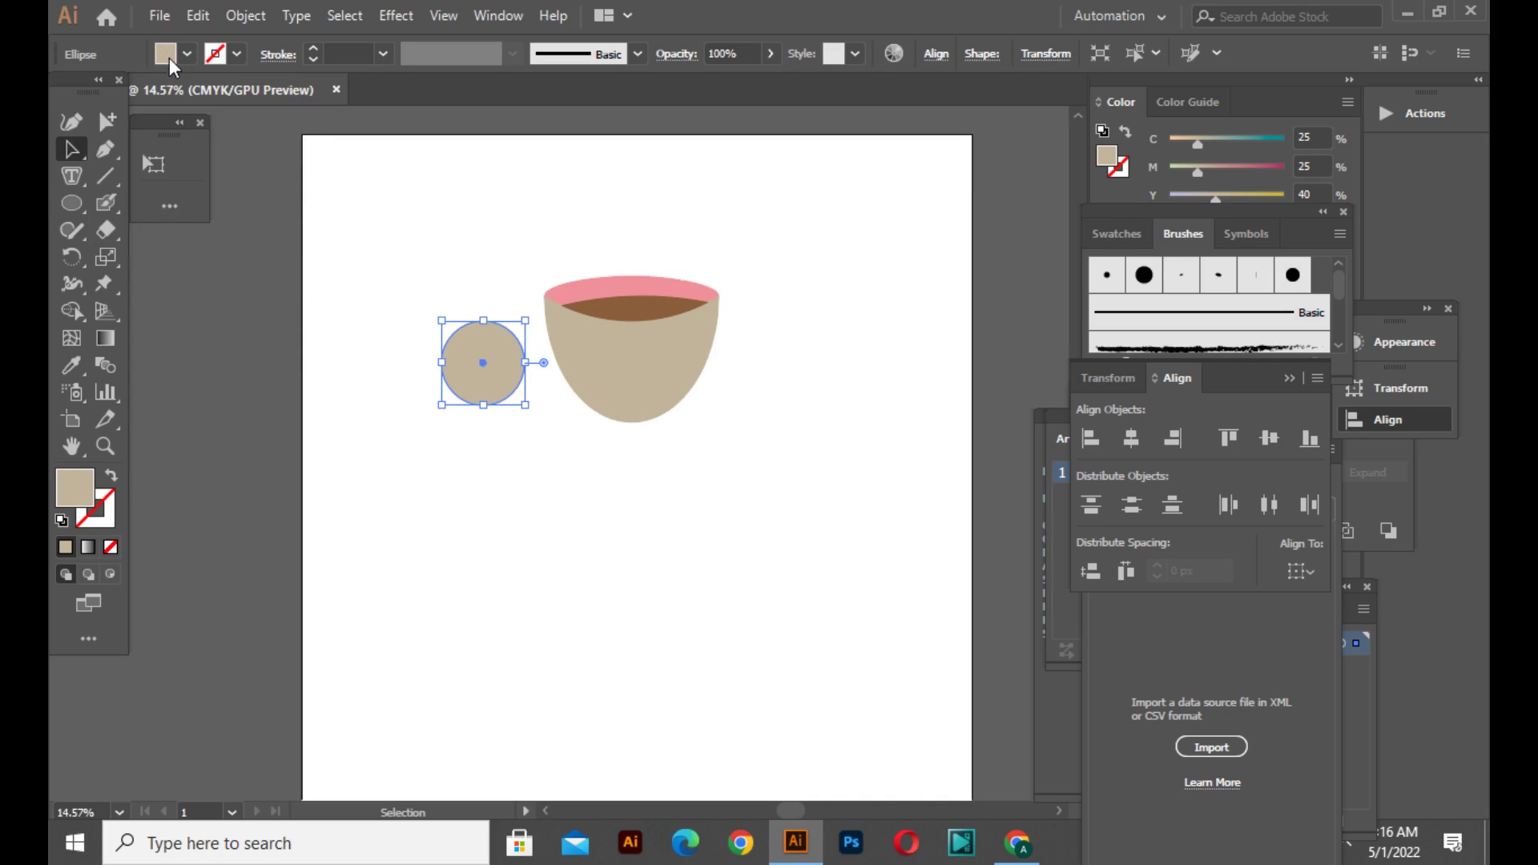
- Try two brown fills on the circle beside the cup and return it to beige C=25 M=25 Y=40
click(170, 56)
click(189, 121)
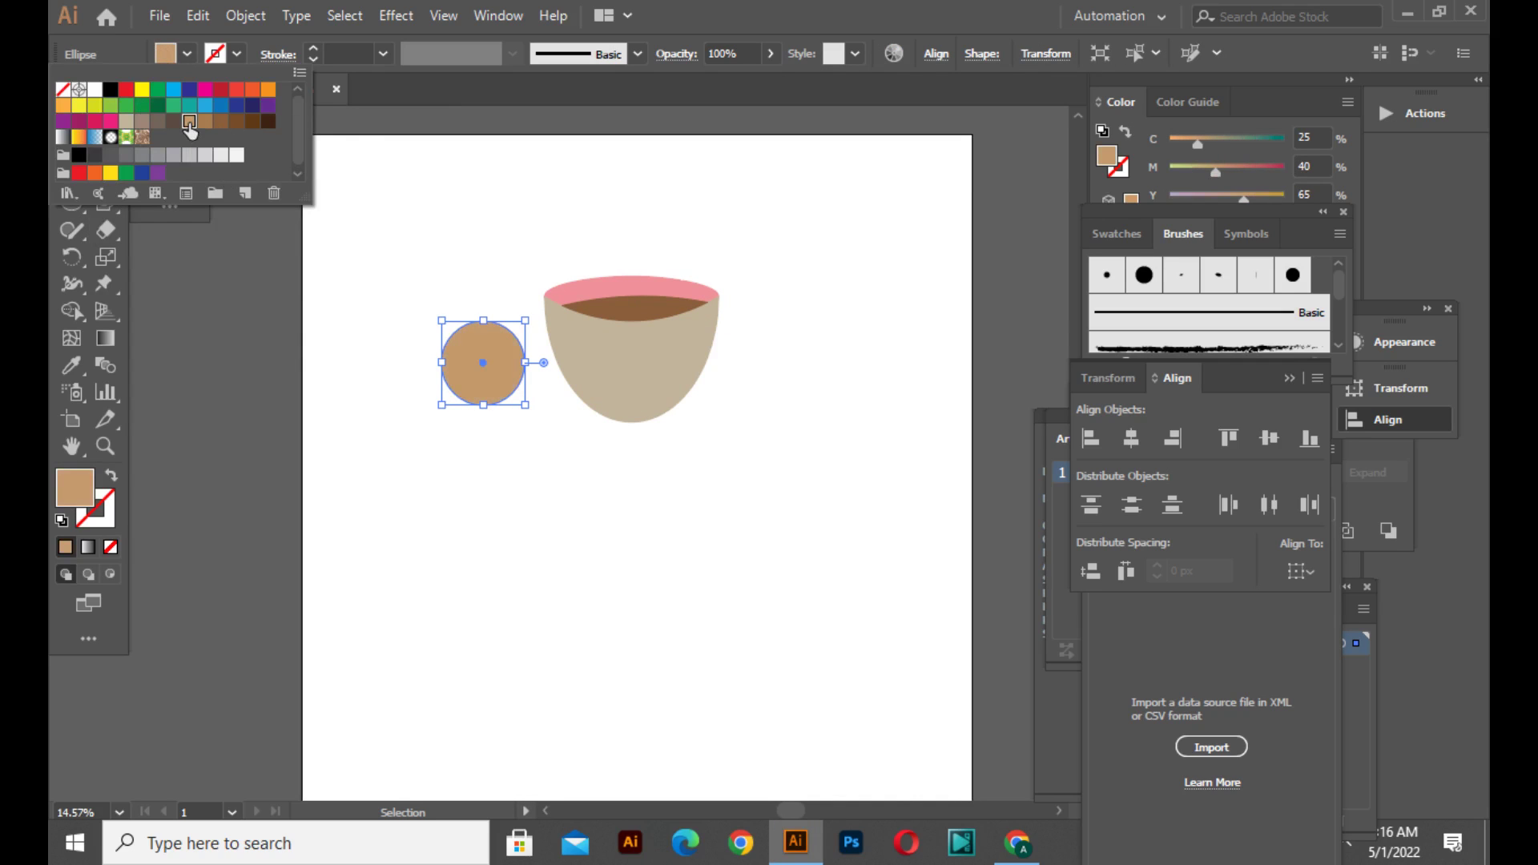
click(205, 121)
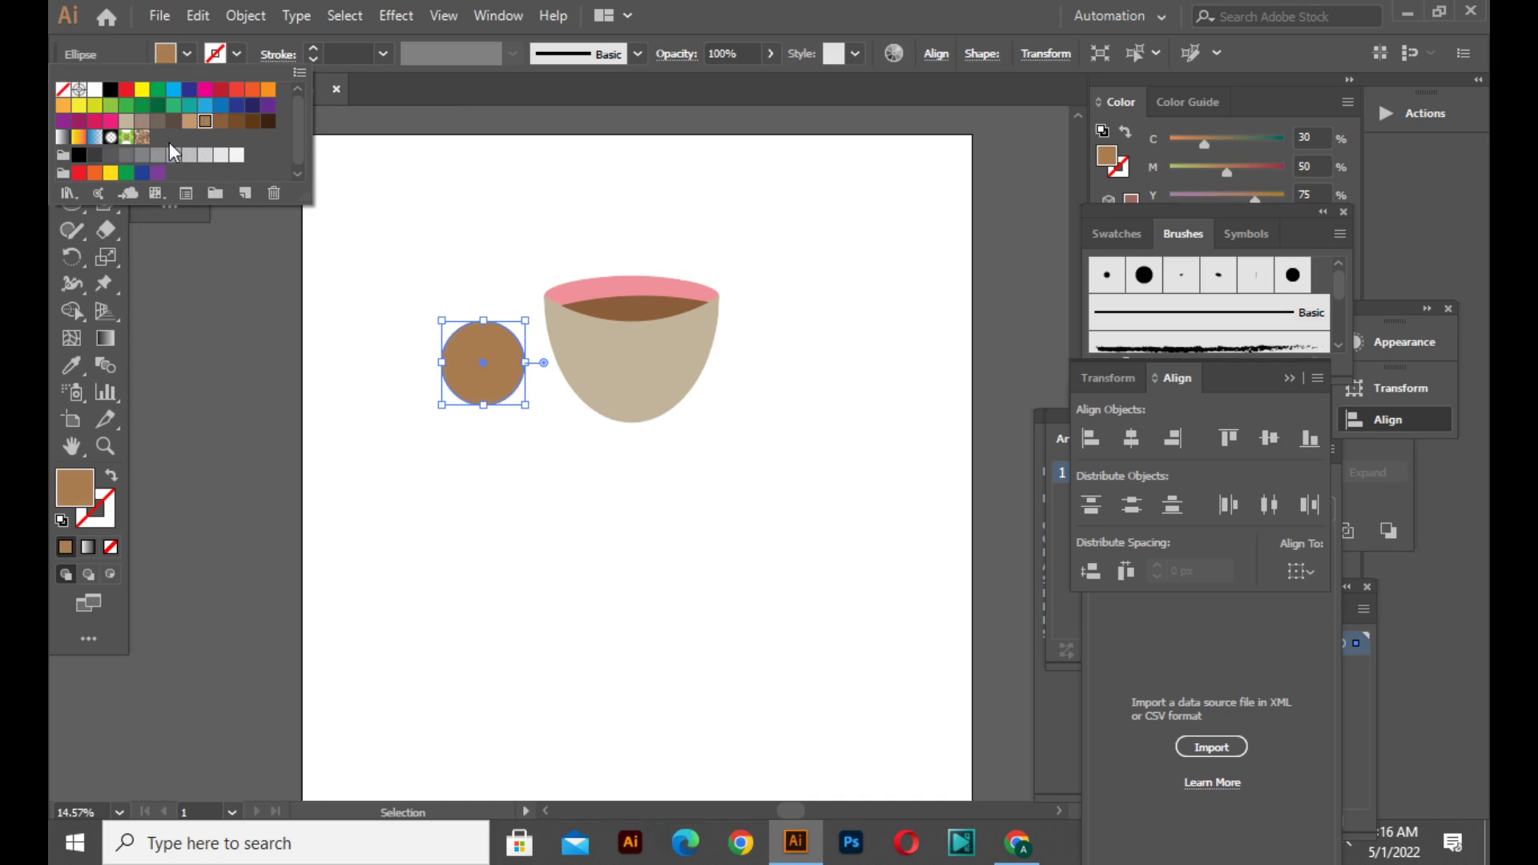
click(126, 125)
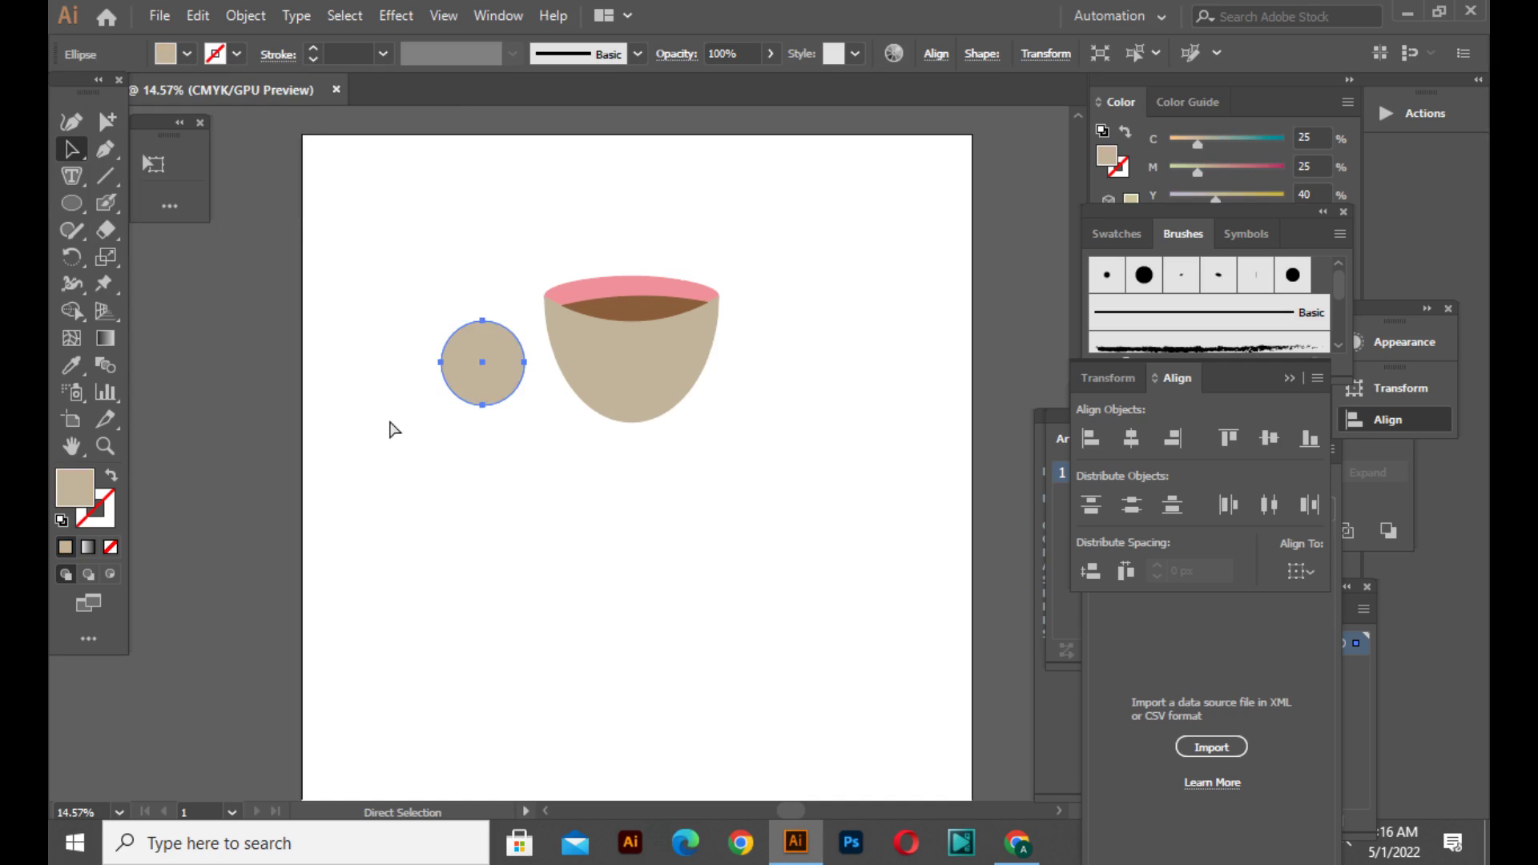
- Paste a copy of the beige circle in front and shrink it around its centre to about 70 percent
click(215, 15)
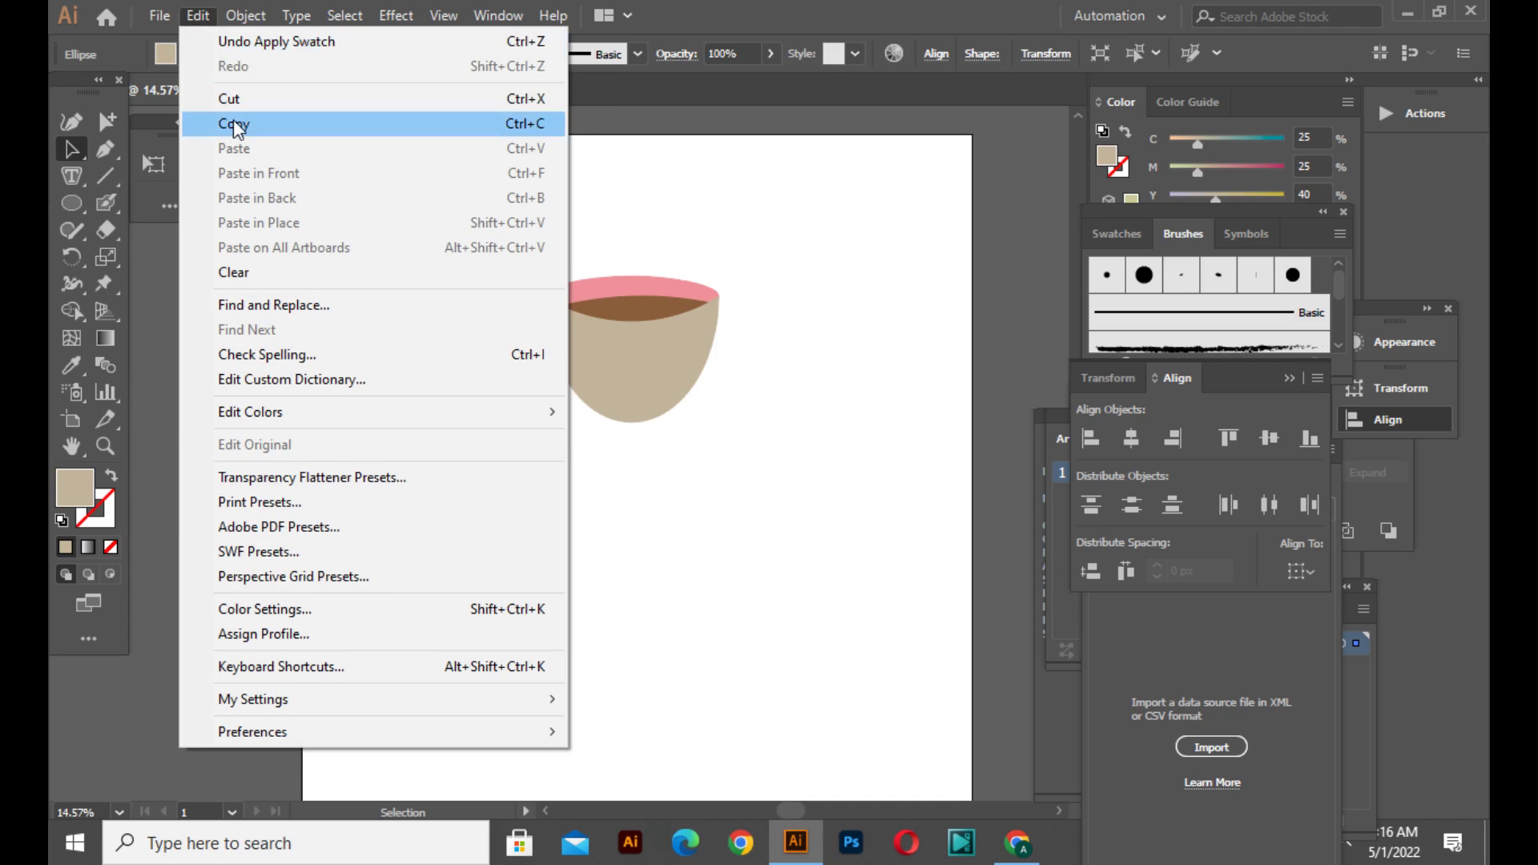
click(233, 122)
click(210, 15)
click(336, 173)
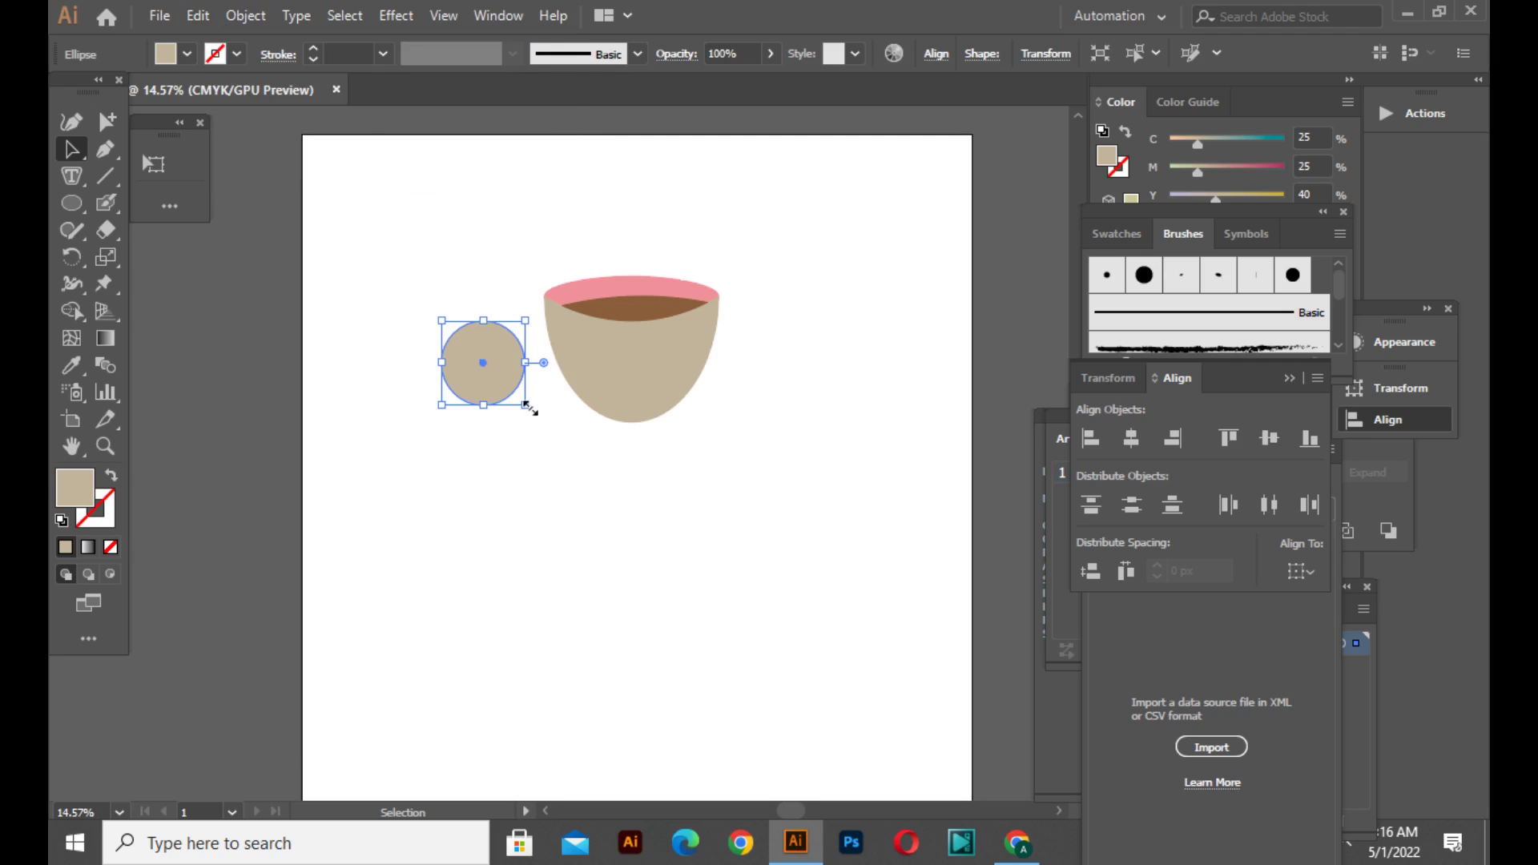
drag(528, 409, 511, 383)
click(465, 311)
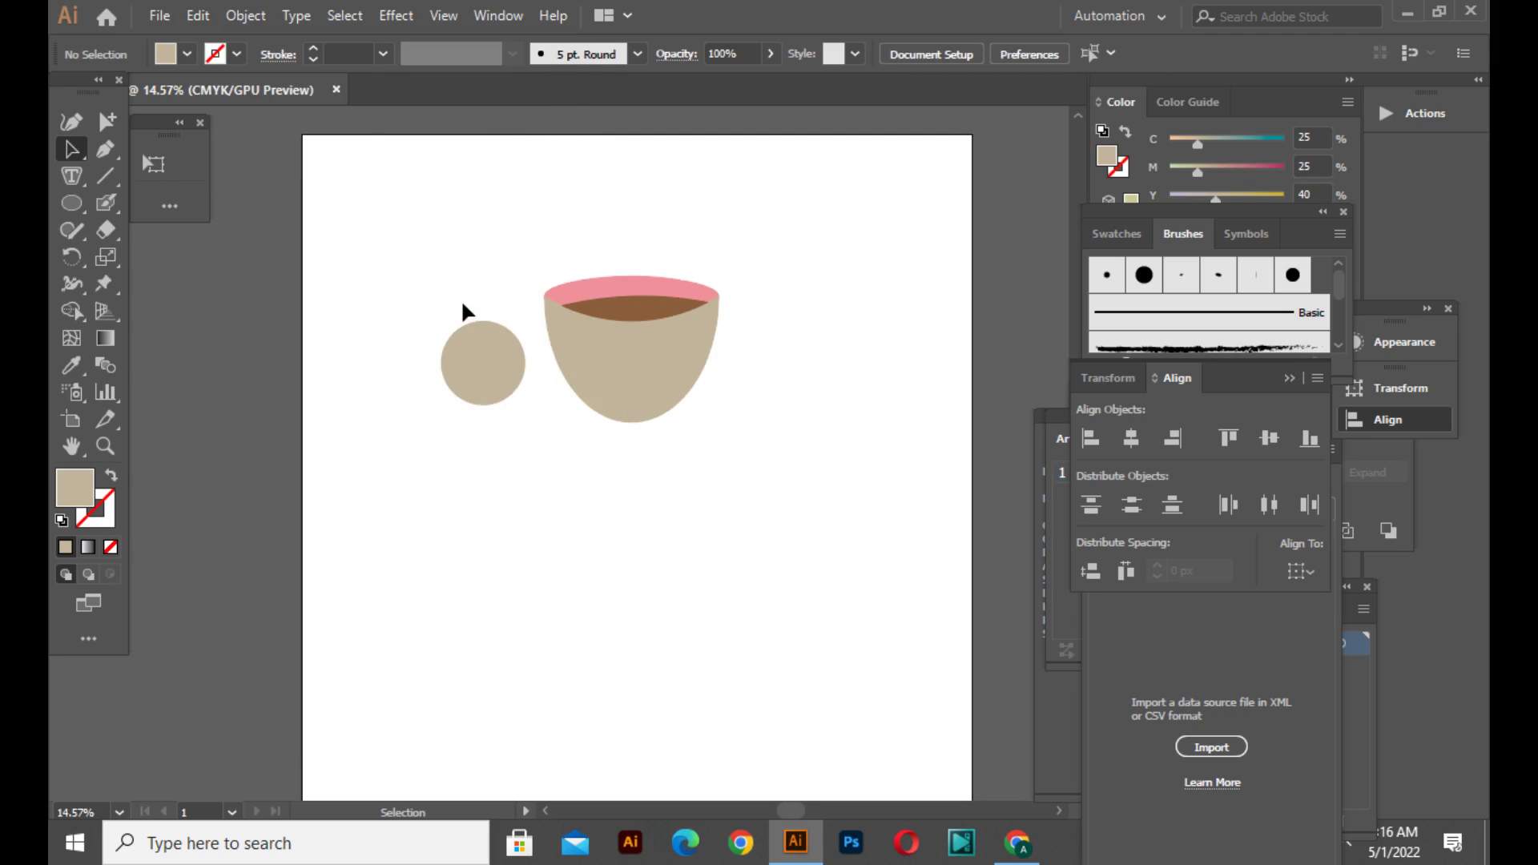
- Subtract the smaller circle from the larger one with Pathfinder Minus Front to form a ring
drag(467, 311, 508, 508)
click(1358, 478)
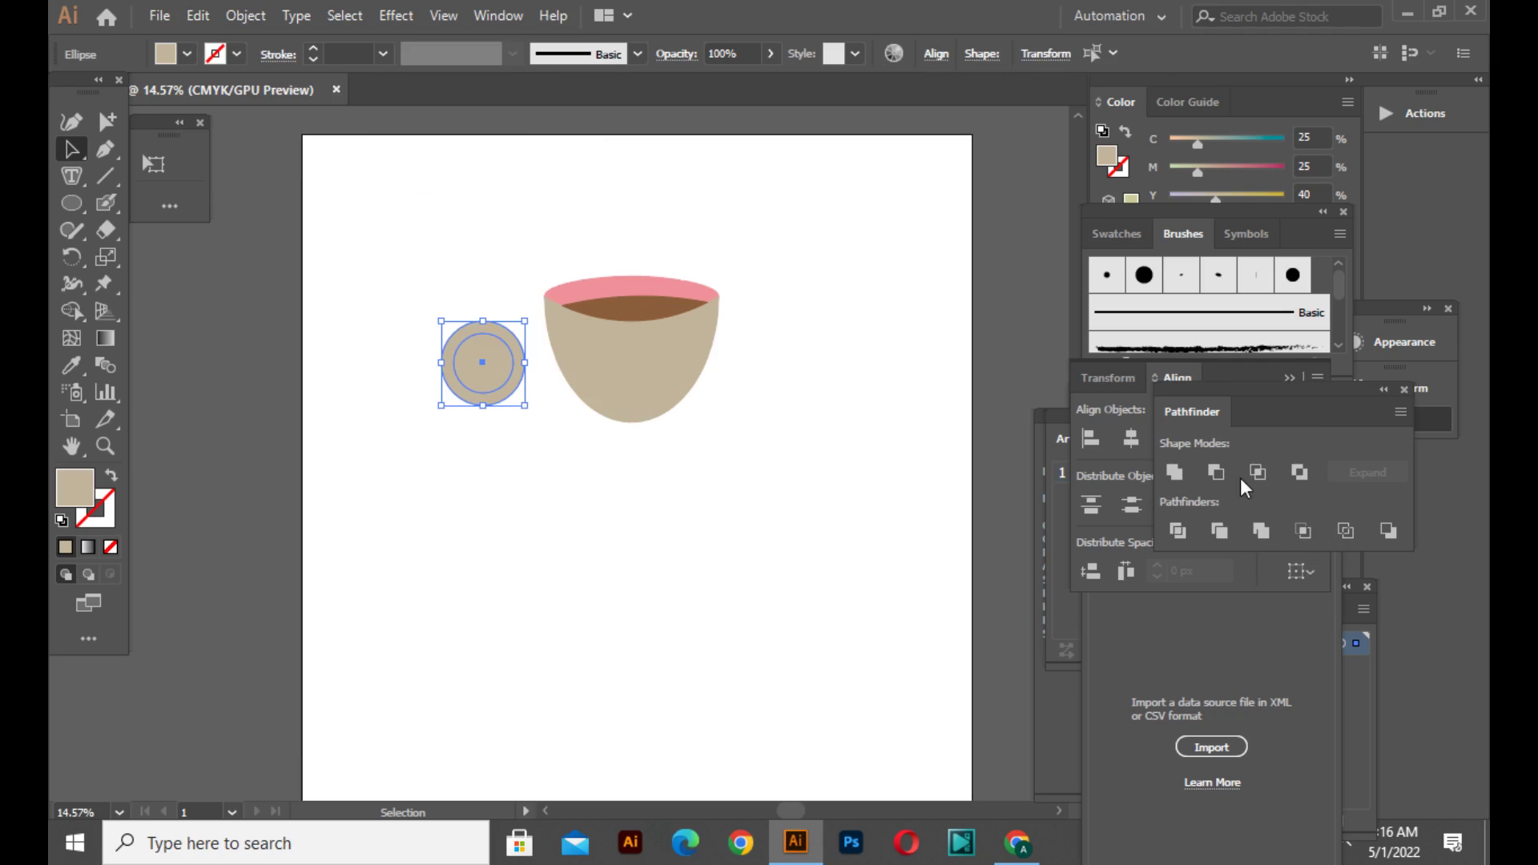
click(1215, 474)
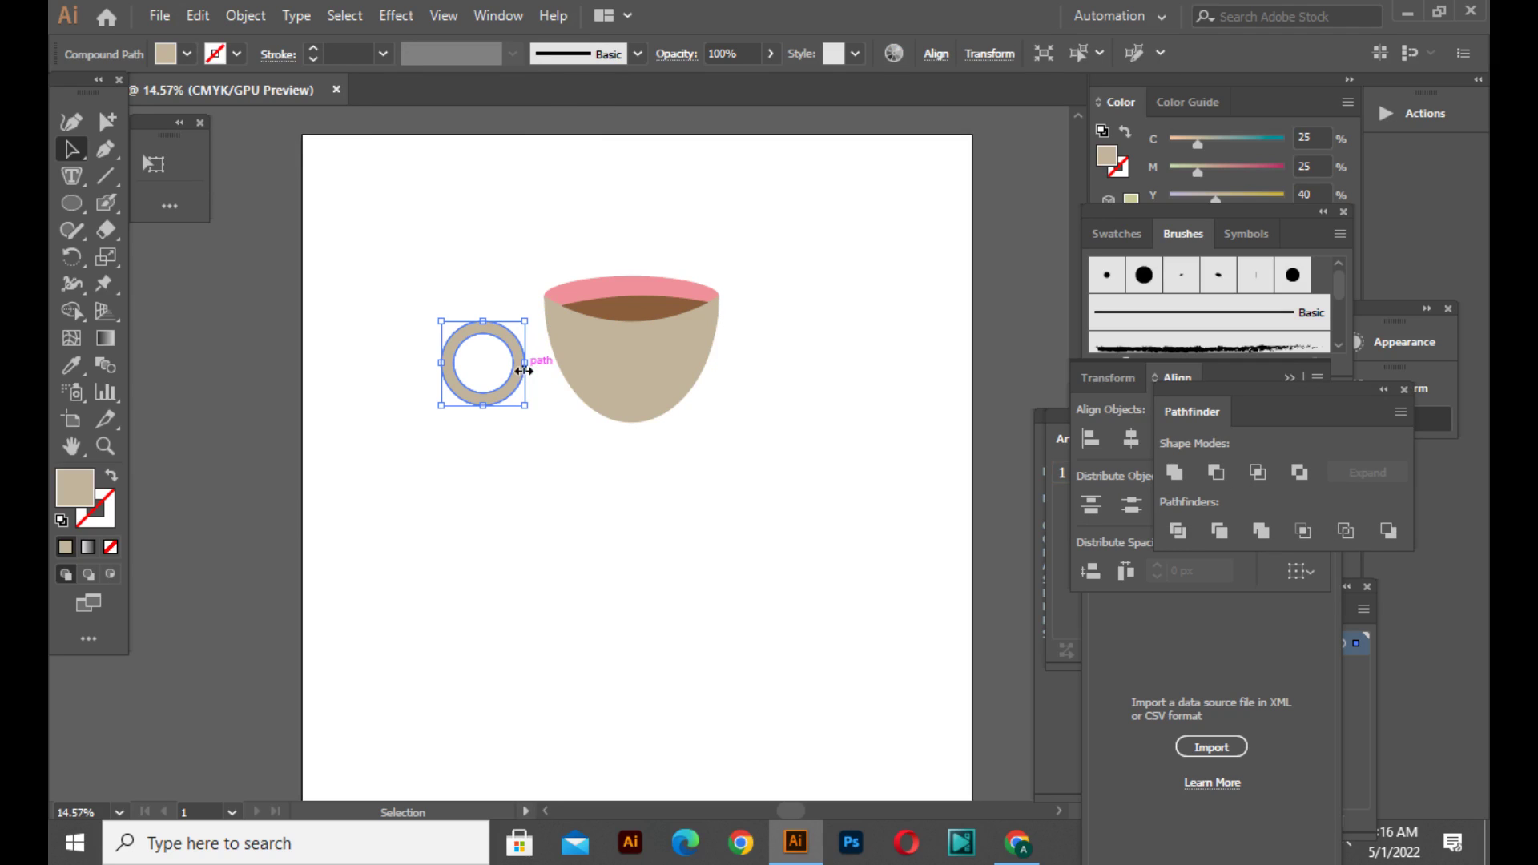
- Move the ring onto the cup's left edge and rotate and resize it into a small round handle overlapping the body
drag(520, 370, 579, 383)
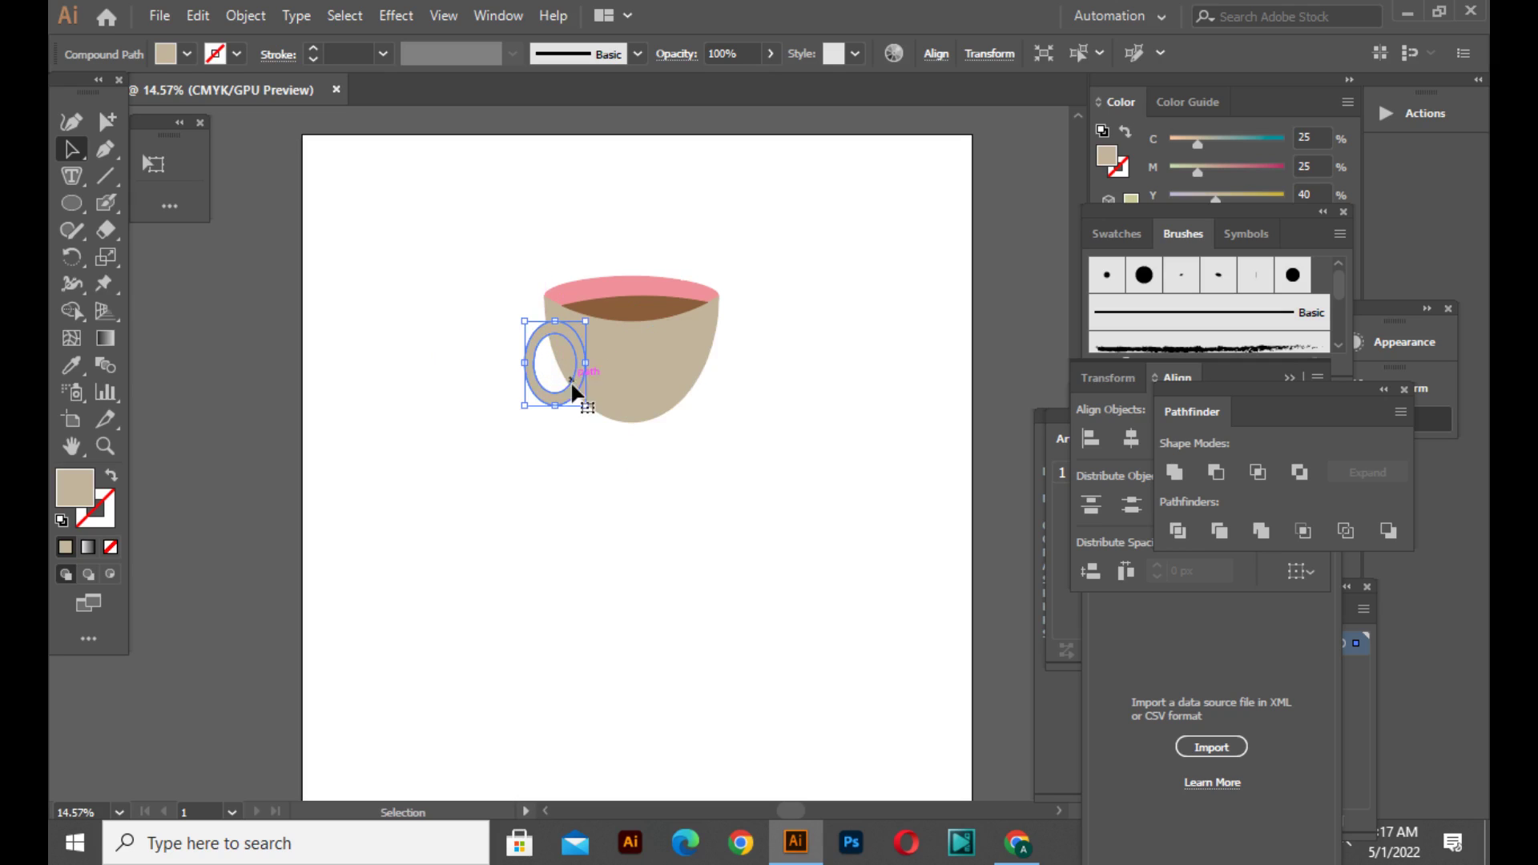
click(584, 450)
click(579, 382)
drag(588, 319, 600, 335)
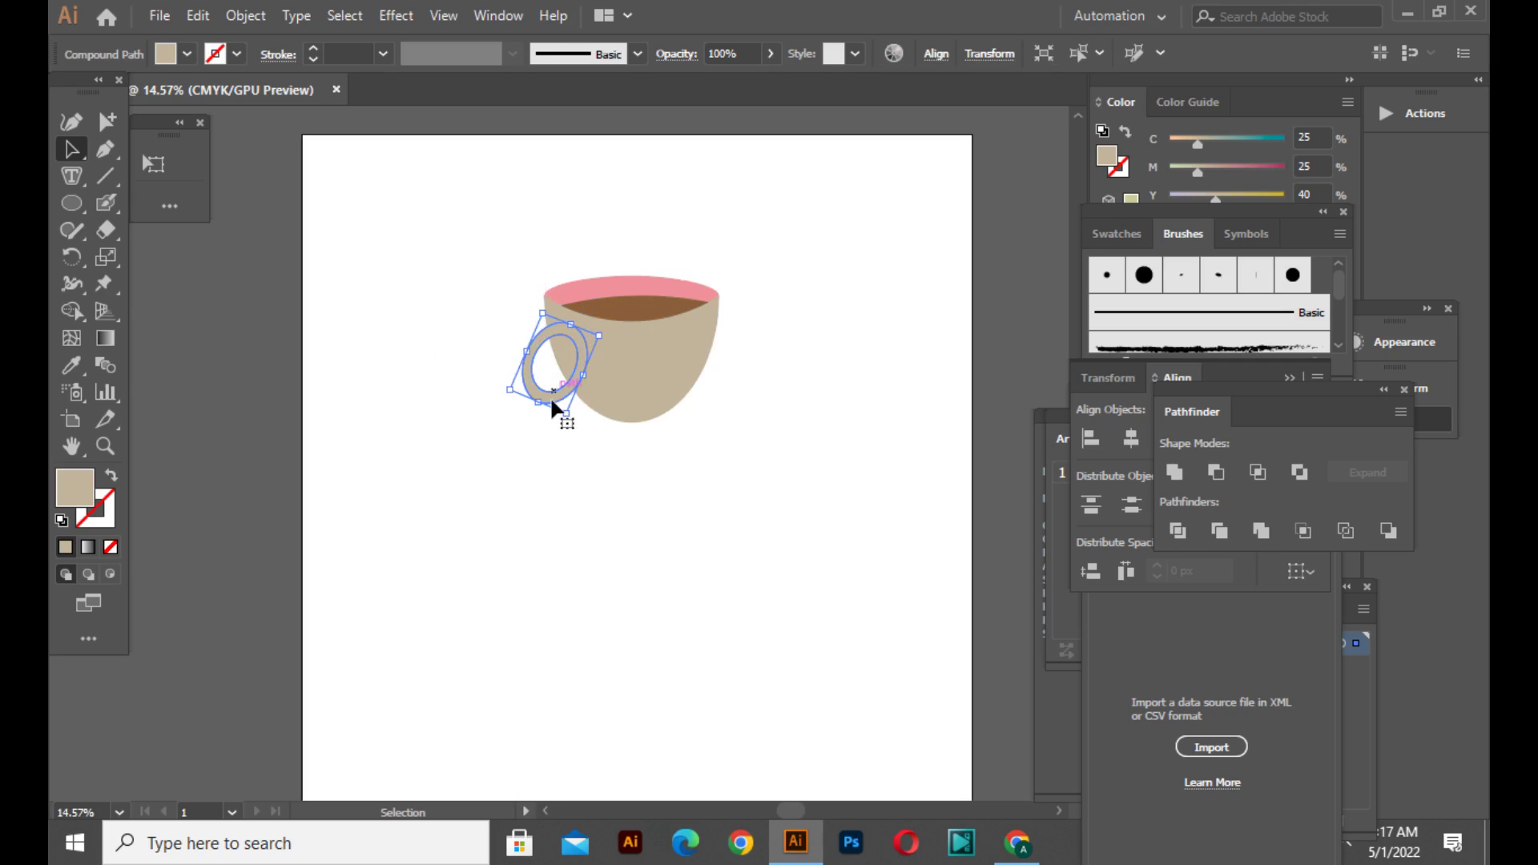
drag(529, 404, 546, 410)
drag(600, 327, 582, 415)
click(575, 470)
- Group the ring handle with the cup and deselect
drag(487, 263, 714, 503)
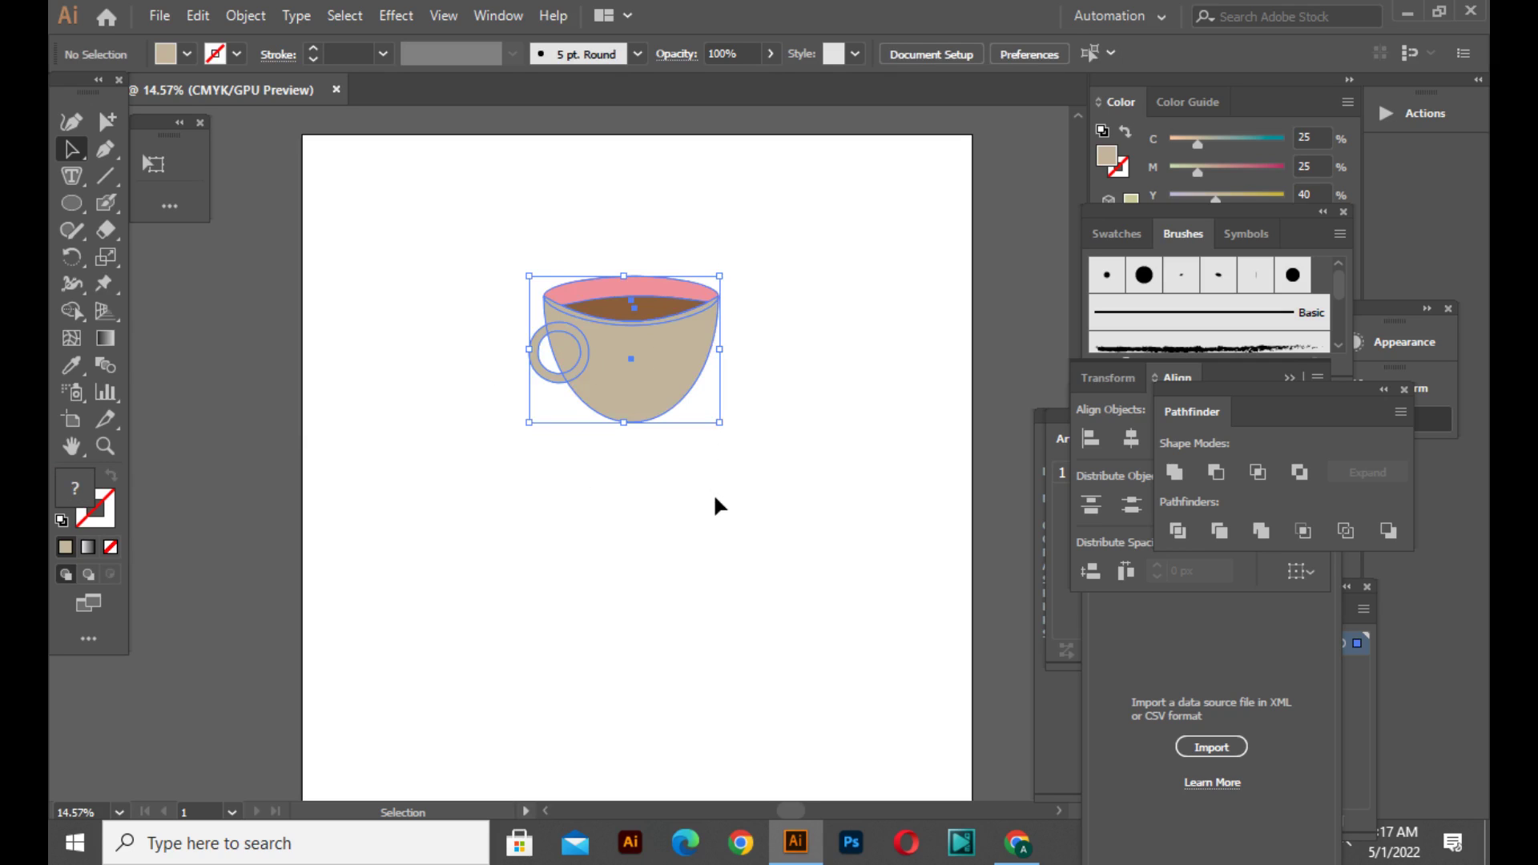
right_click(714, 503)
click(833, 299)
click(851, 389)
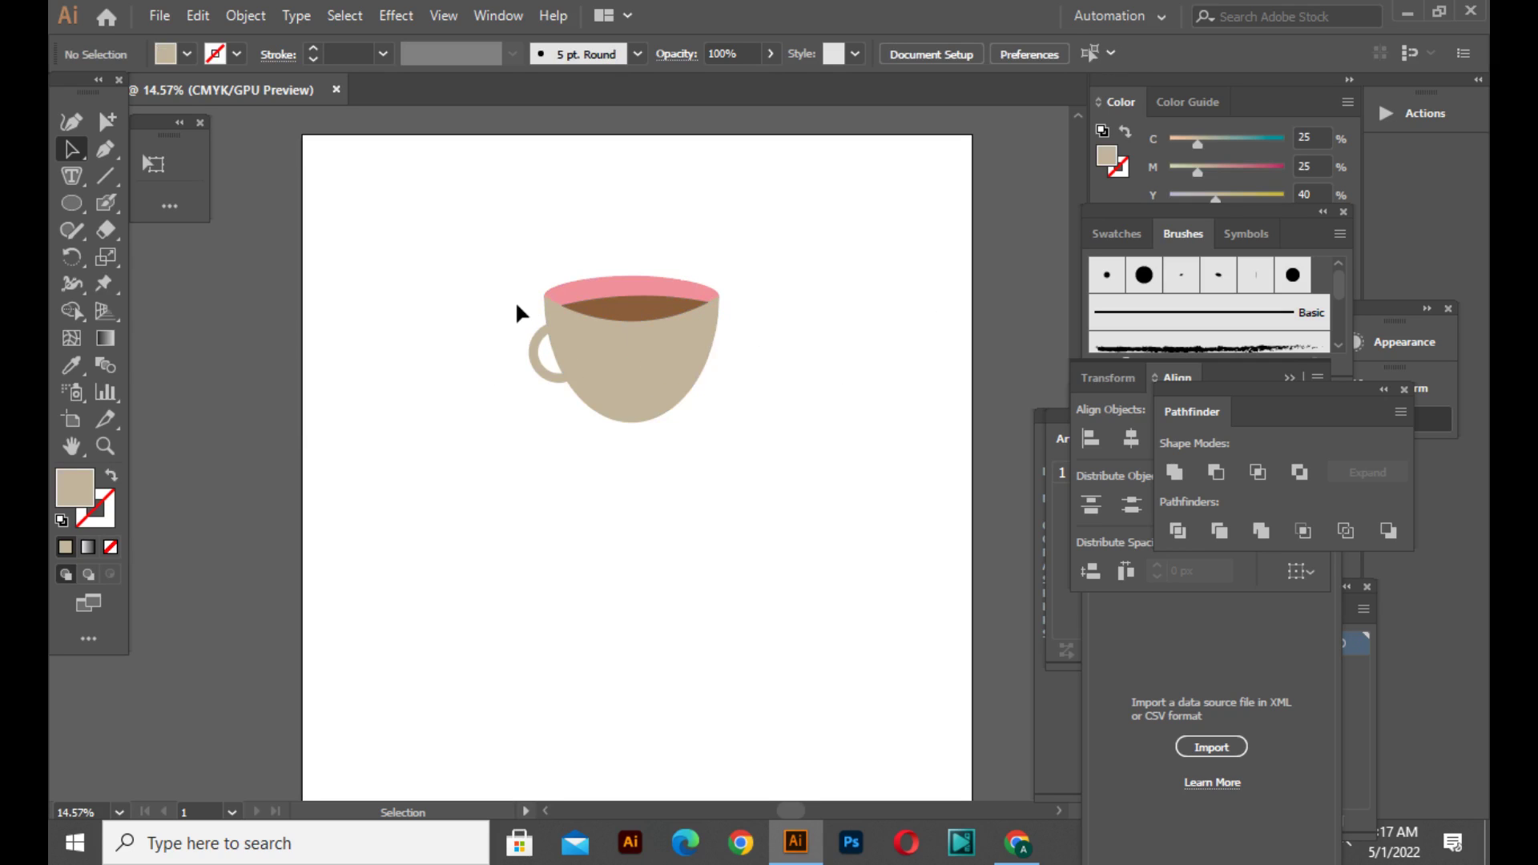
- Draw a tall narrow ellipse left of the cup and fill it with brown C=35 M=60 Y=80
click(72, 202)
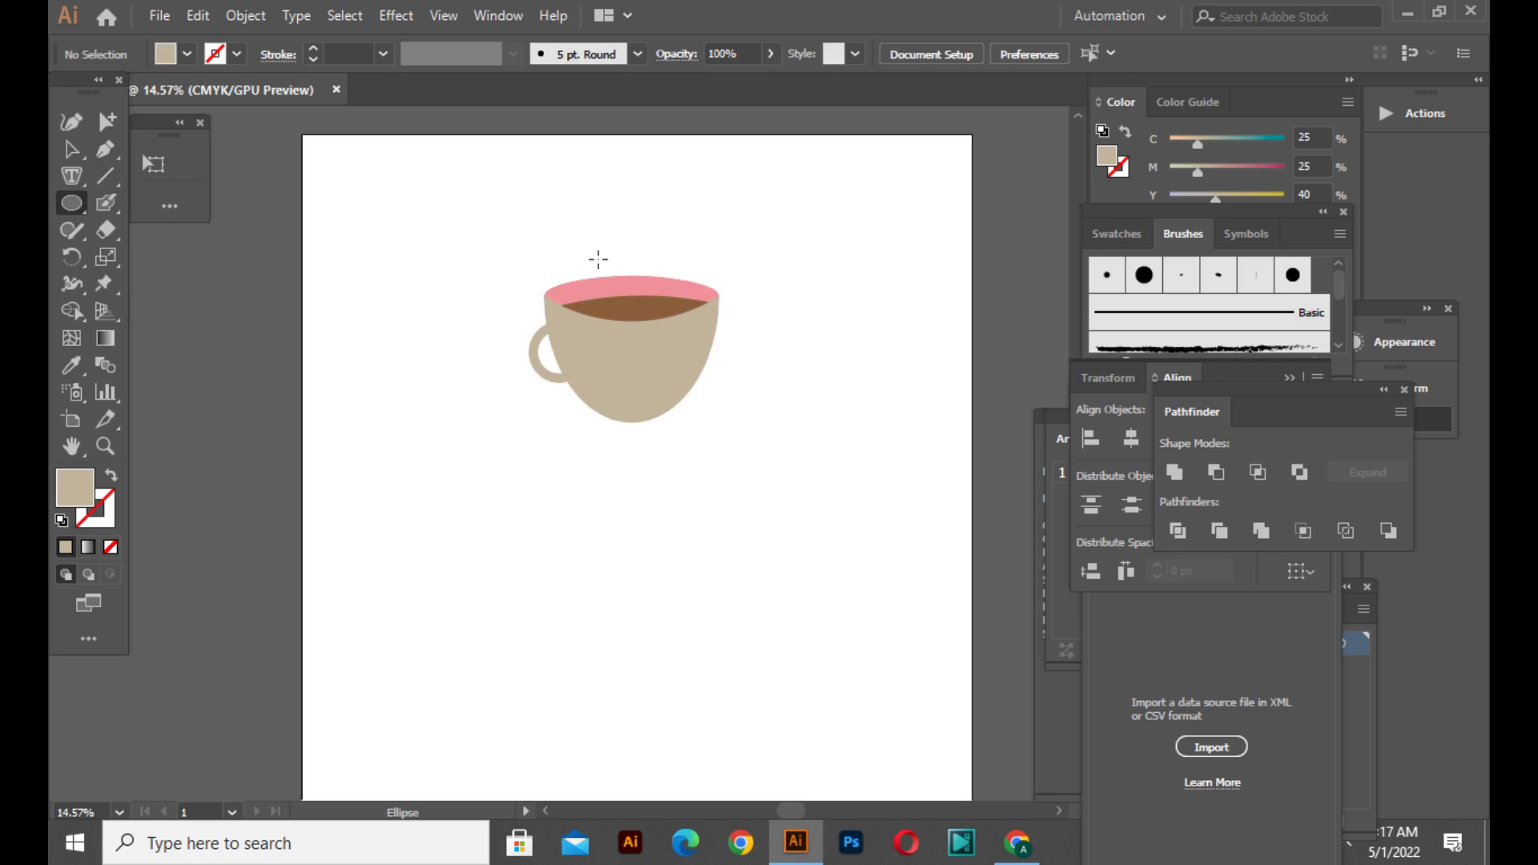
drag(368, 267, 429, 394)
click(71, 149)
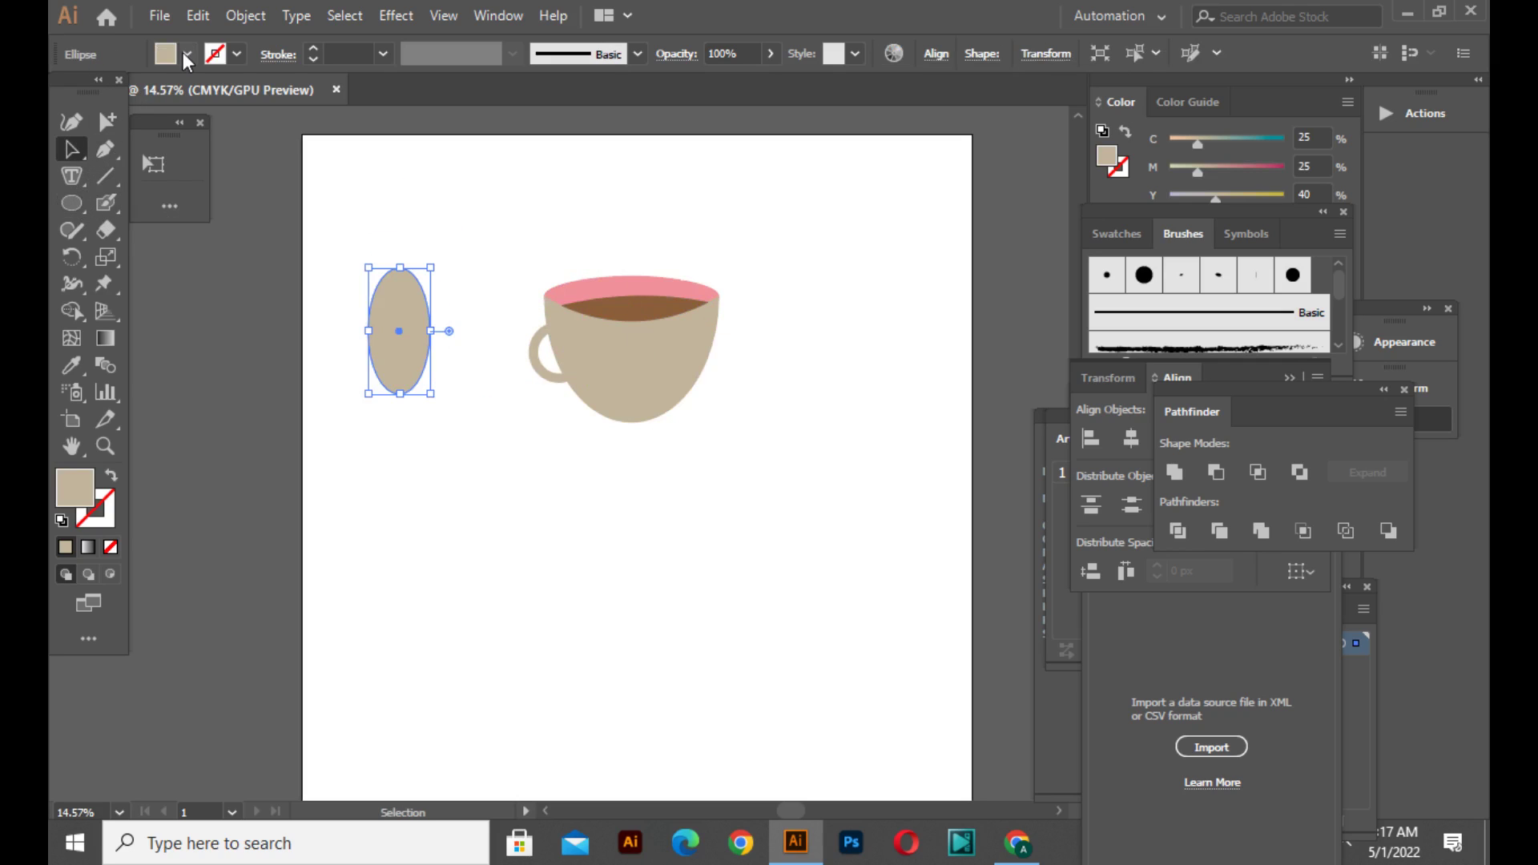
click(186, 54)
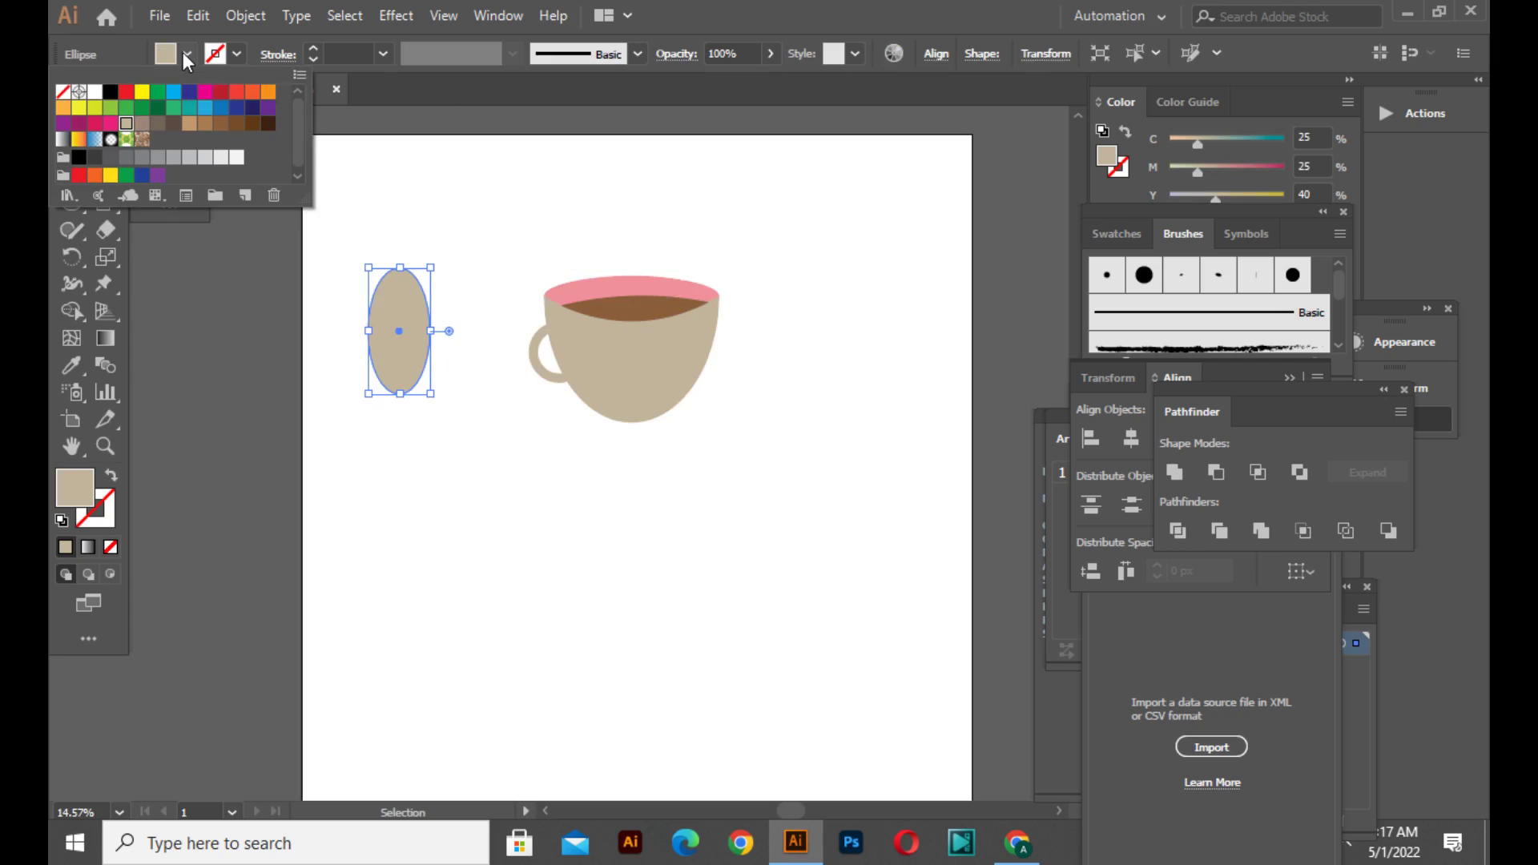
click(222, 124)
key(Escape)
- Draw a wavy vertical line with the Pen tool down the middle of the brown ellipse as the bean's crease
key(p)
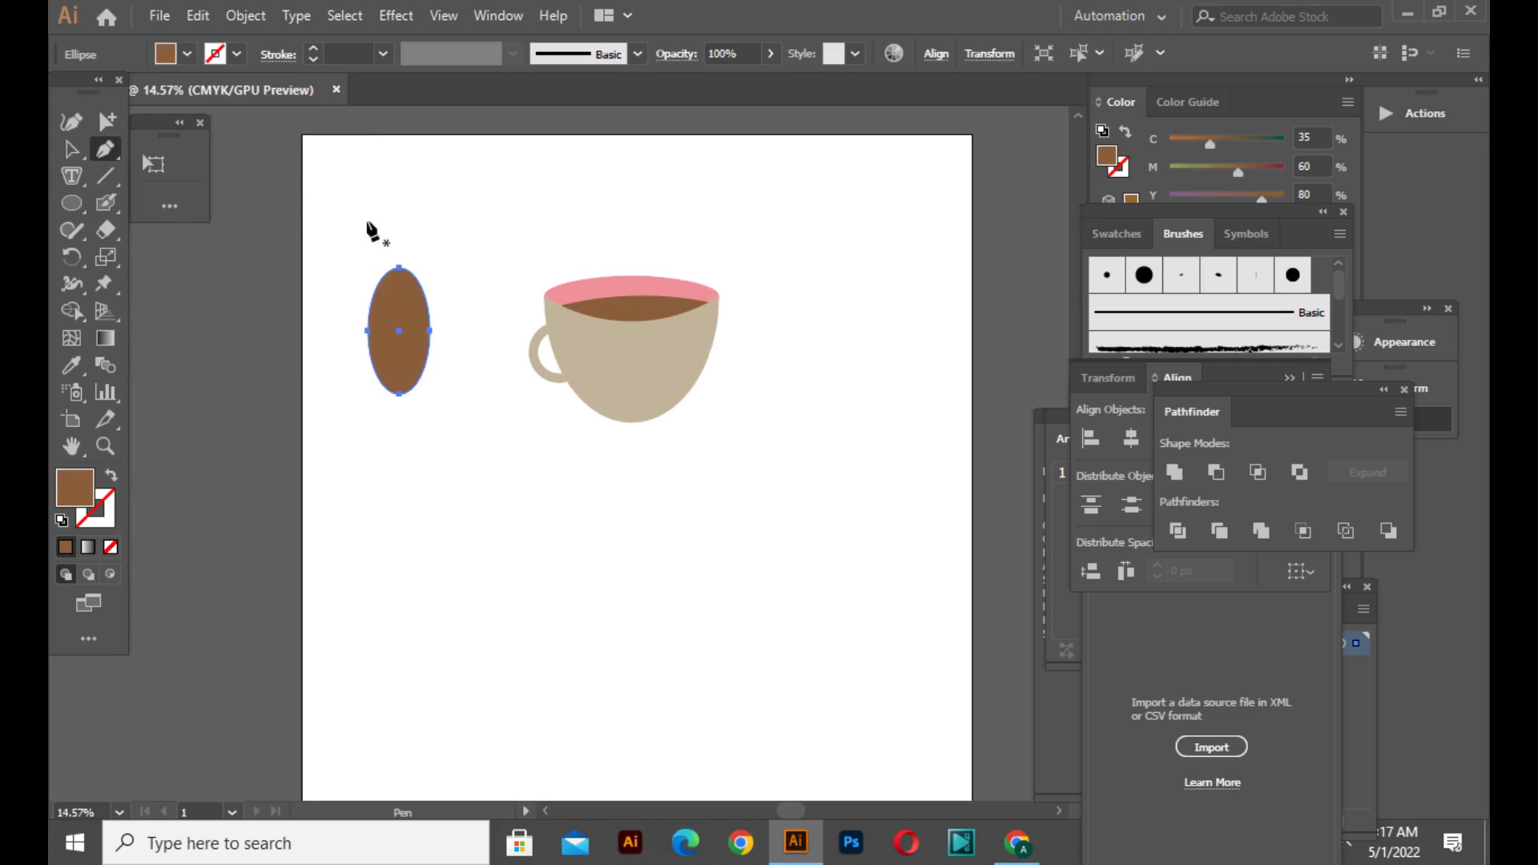
click(400, 308)
click(400, 331)
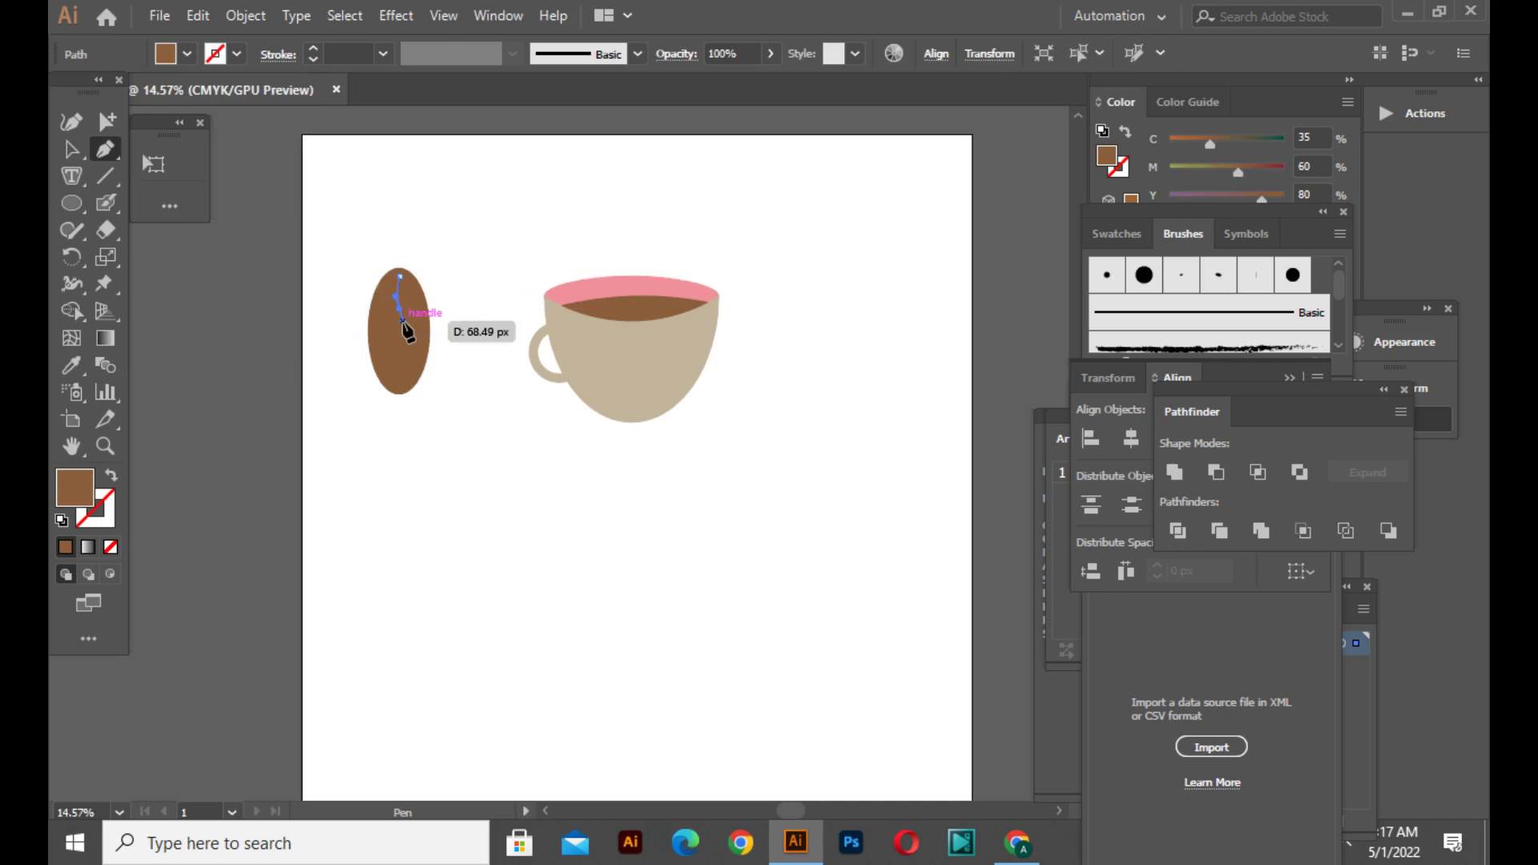
click(398, 351)
drag(404, 362, 395, 412)
key(v)
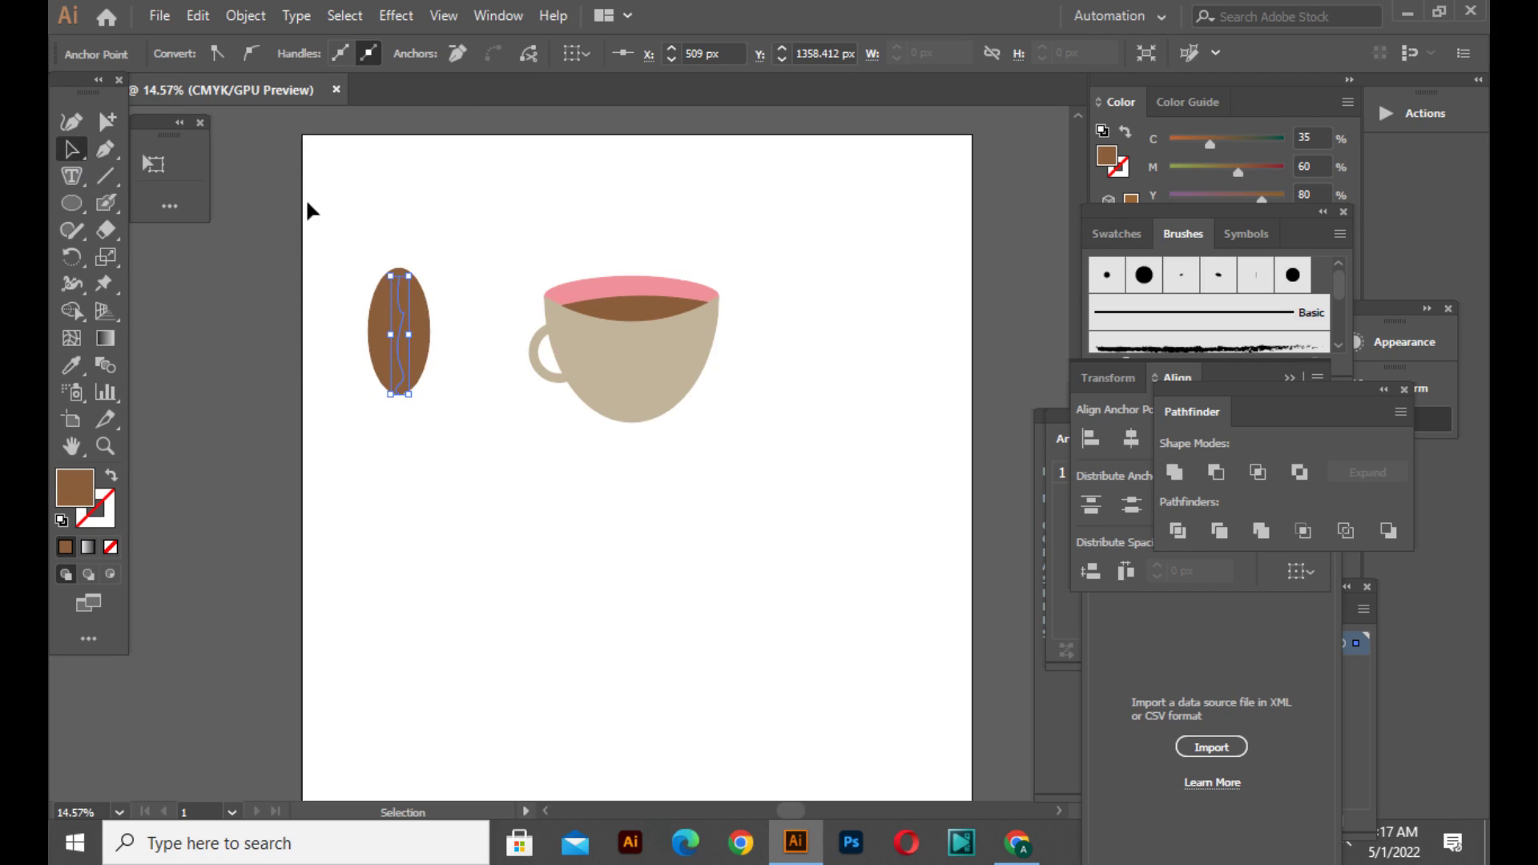
click(309, 206)
- Give the bean's crease line no fill and a white 18 pt stroke with a width profile tapered at both ends
click(398, 331)
click(186, 53)
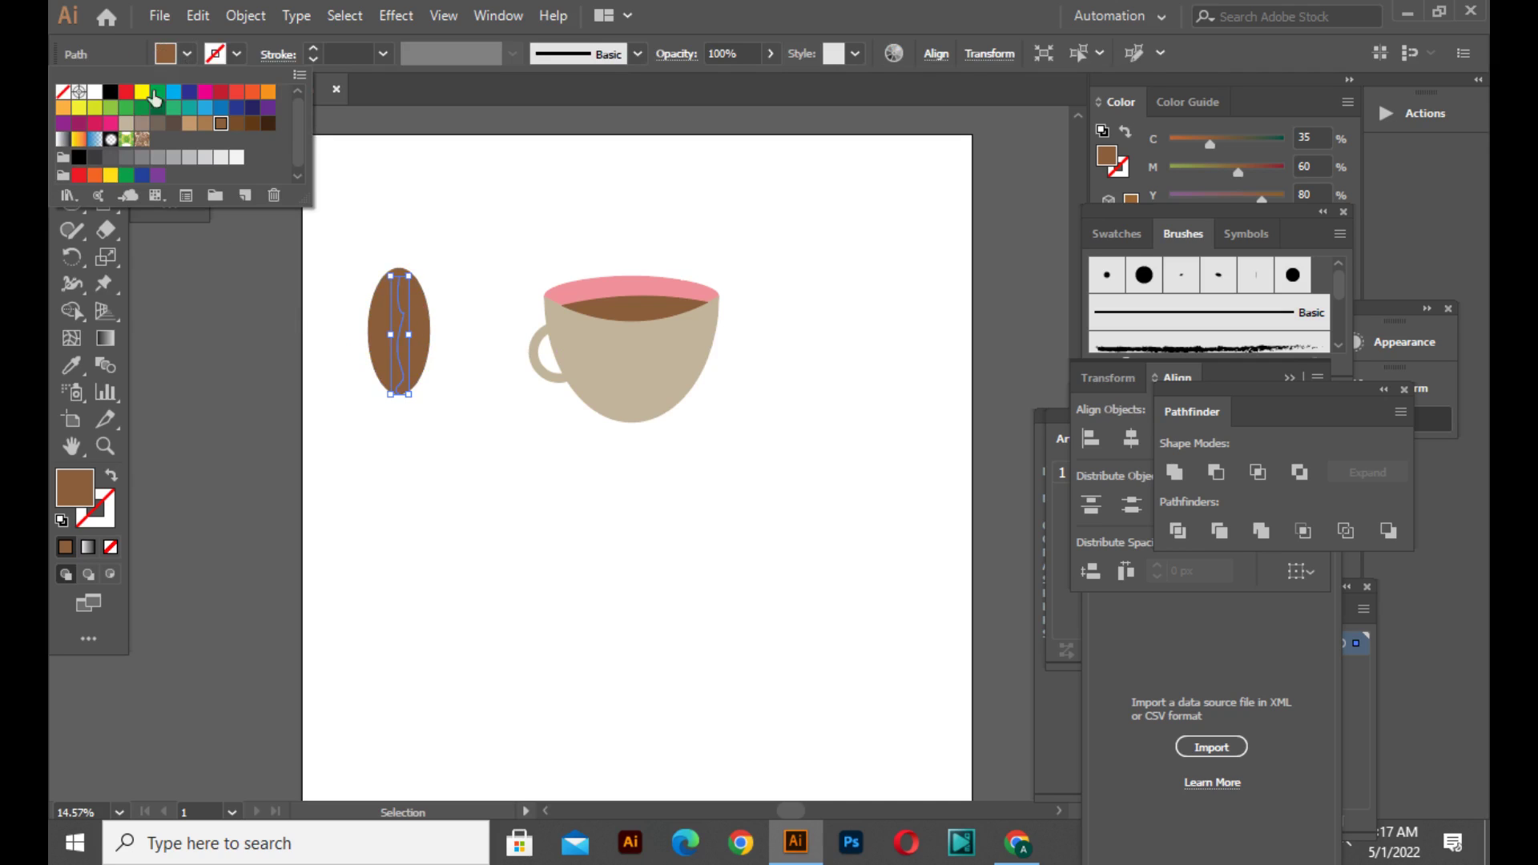
click(61, 92)
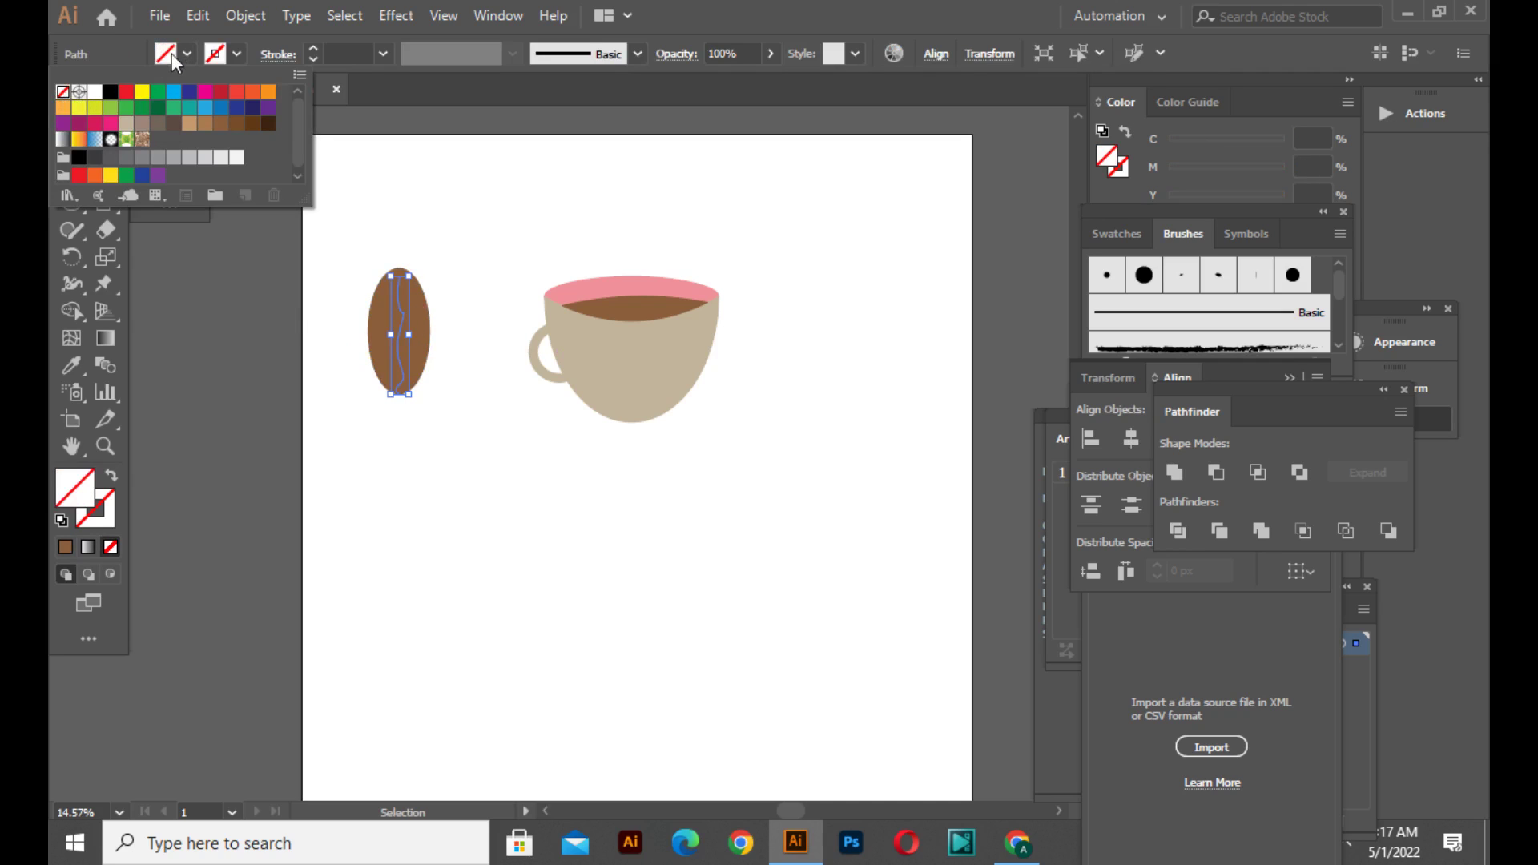
click(103, 93)
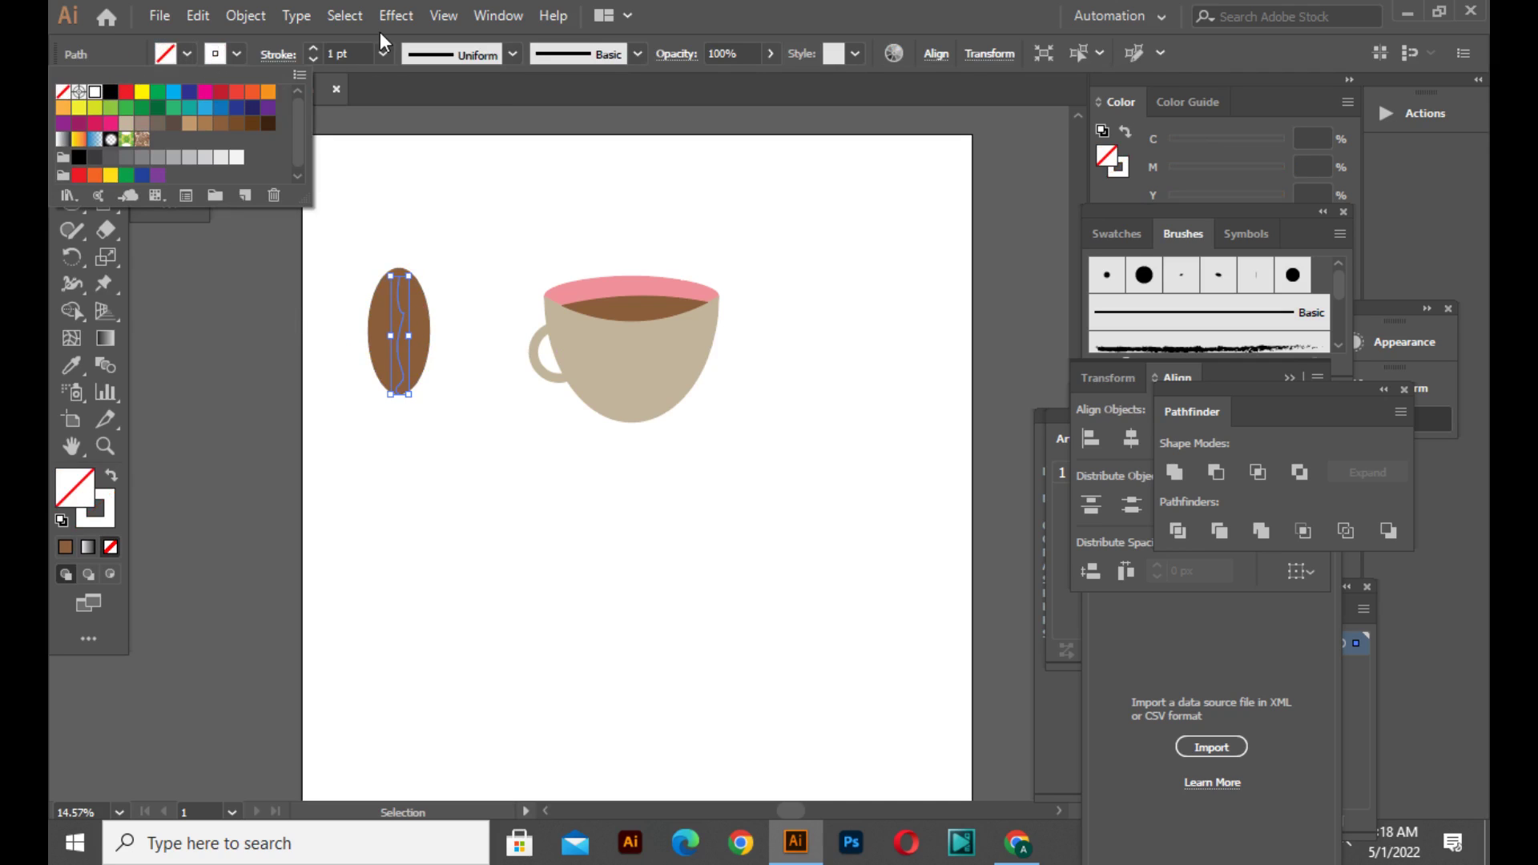
click(388, 46)
click(385, 53)
click(439, 471)
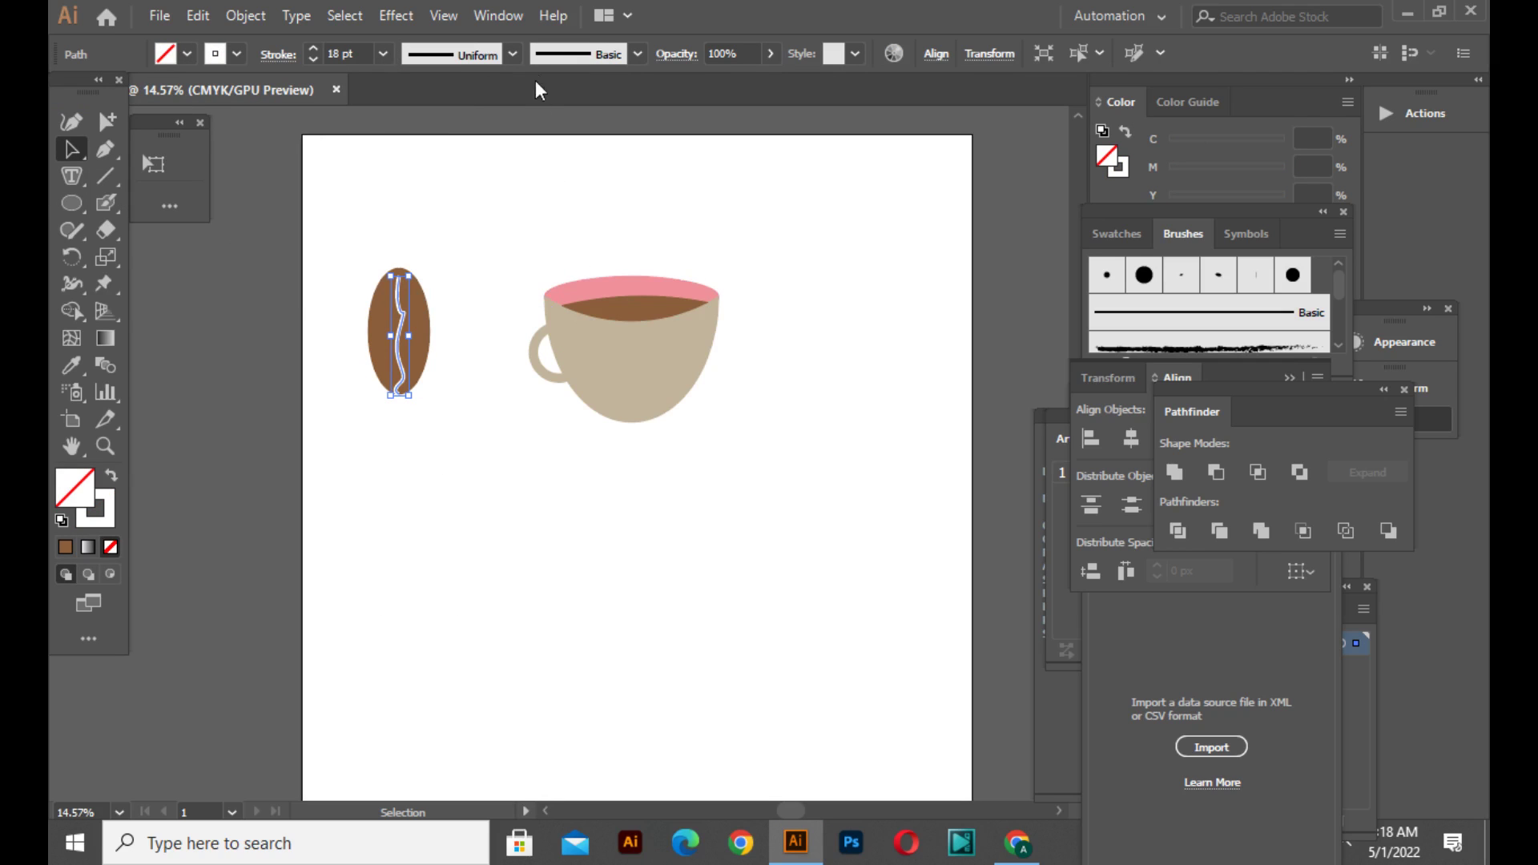
click(512, 53)
click(479, 253)
click(469, 265)
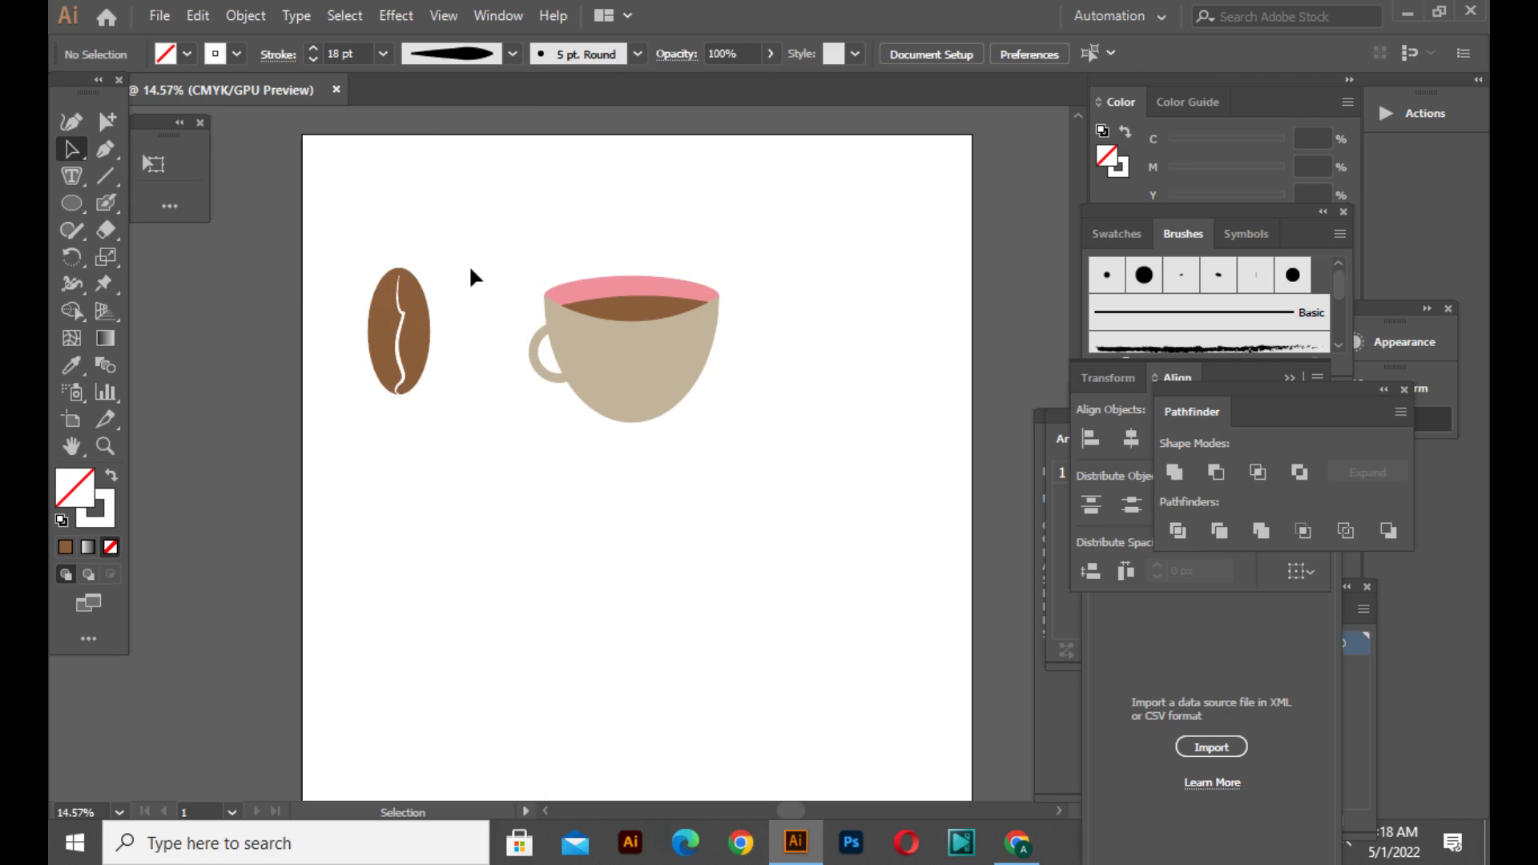
- Group the brown ellipse with its crease and shrink the bean to about two thirds of its size
drag(471, 277, 364, 378)
right_click(360, 383)
click(418, 517)
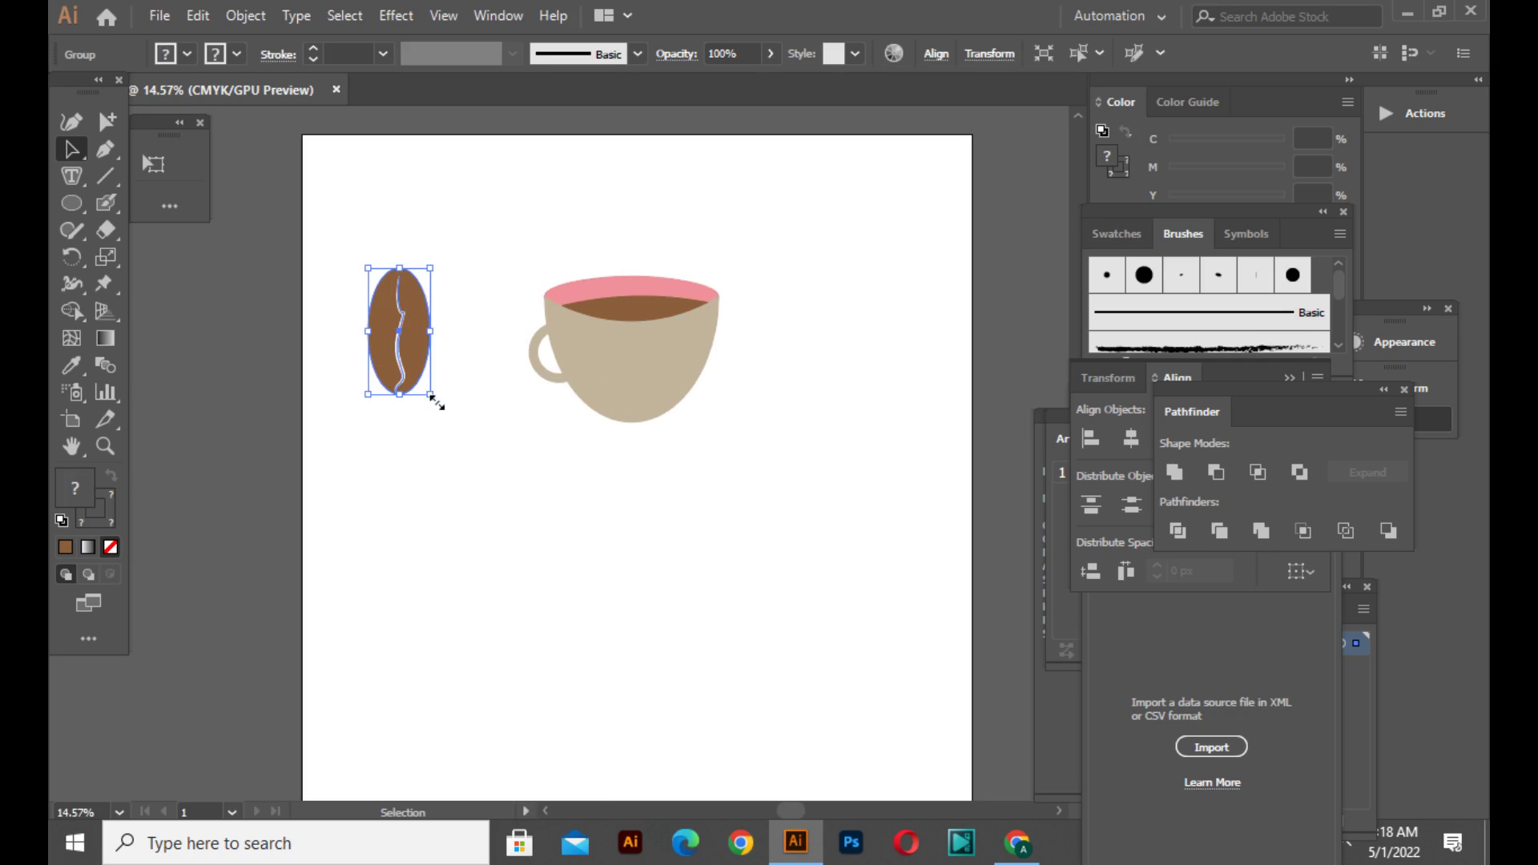
drag(430, 395, 408, 355)
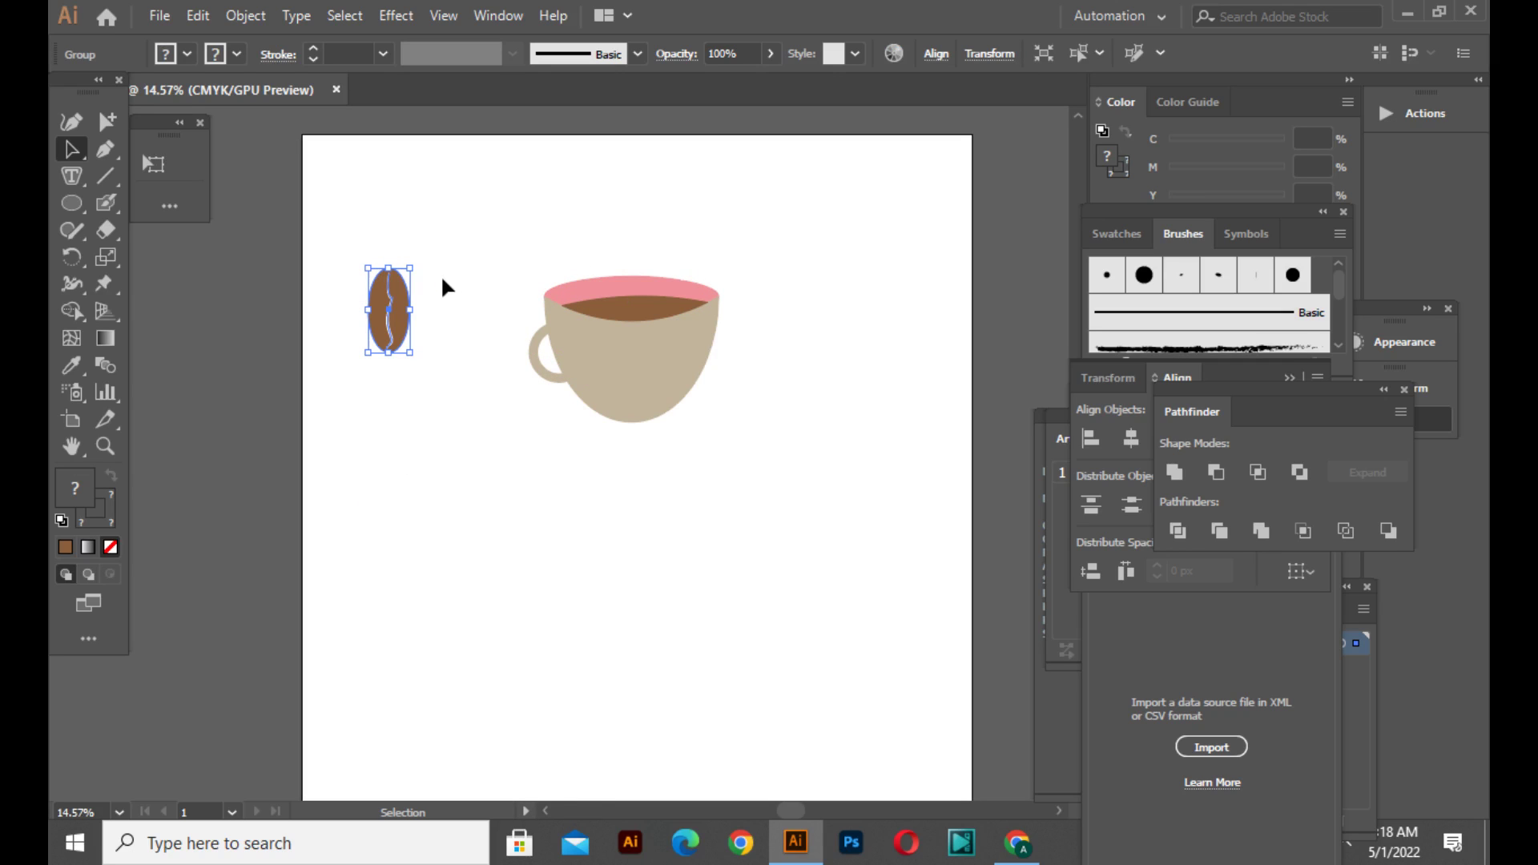
- Tilt and shrink the coffee bean and arrange three copies of it in a triangle on the cup's body
drag(425, 267, 668, 346)
click(419, 336)
click(628, 516)
click(641, 463)
click(685, 484)
- Group the three coffee beans with the cup and deselect
drag(476, 235, 751, 603)
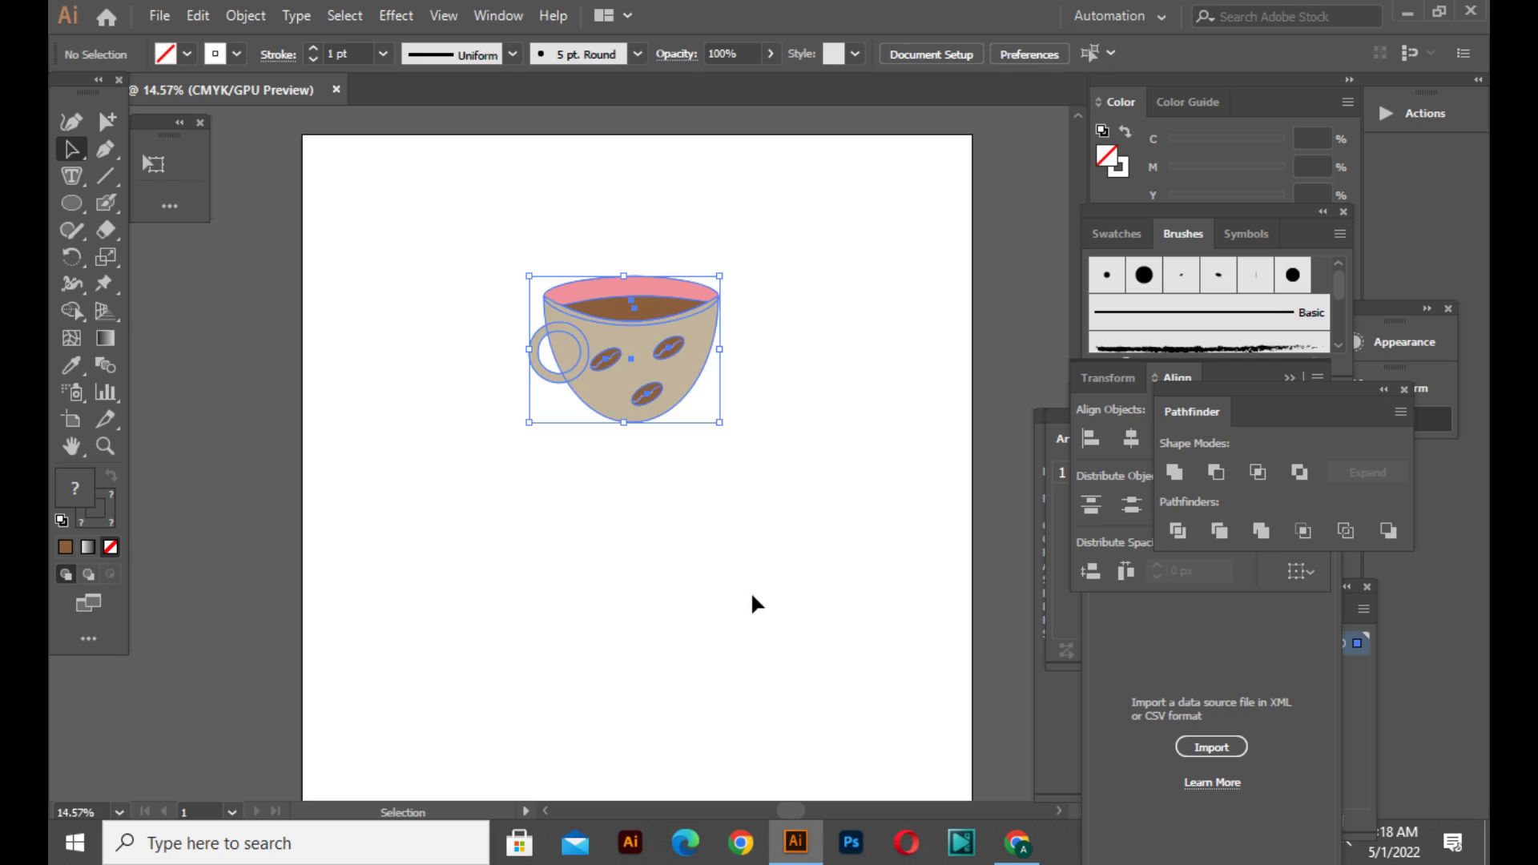
right_click(752, 601)
click(867, 401)
click(875, 487)
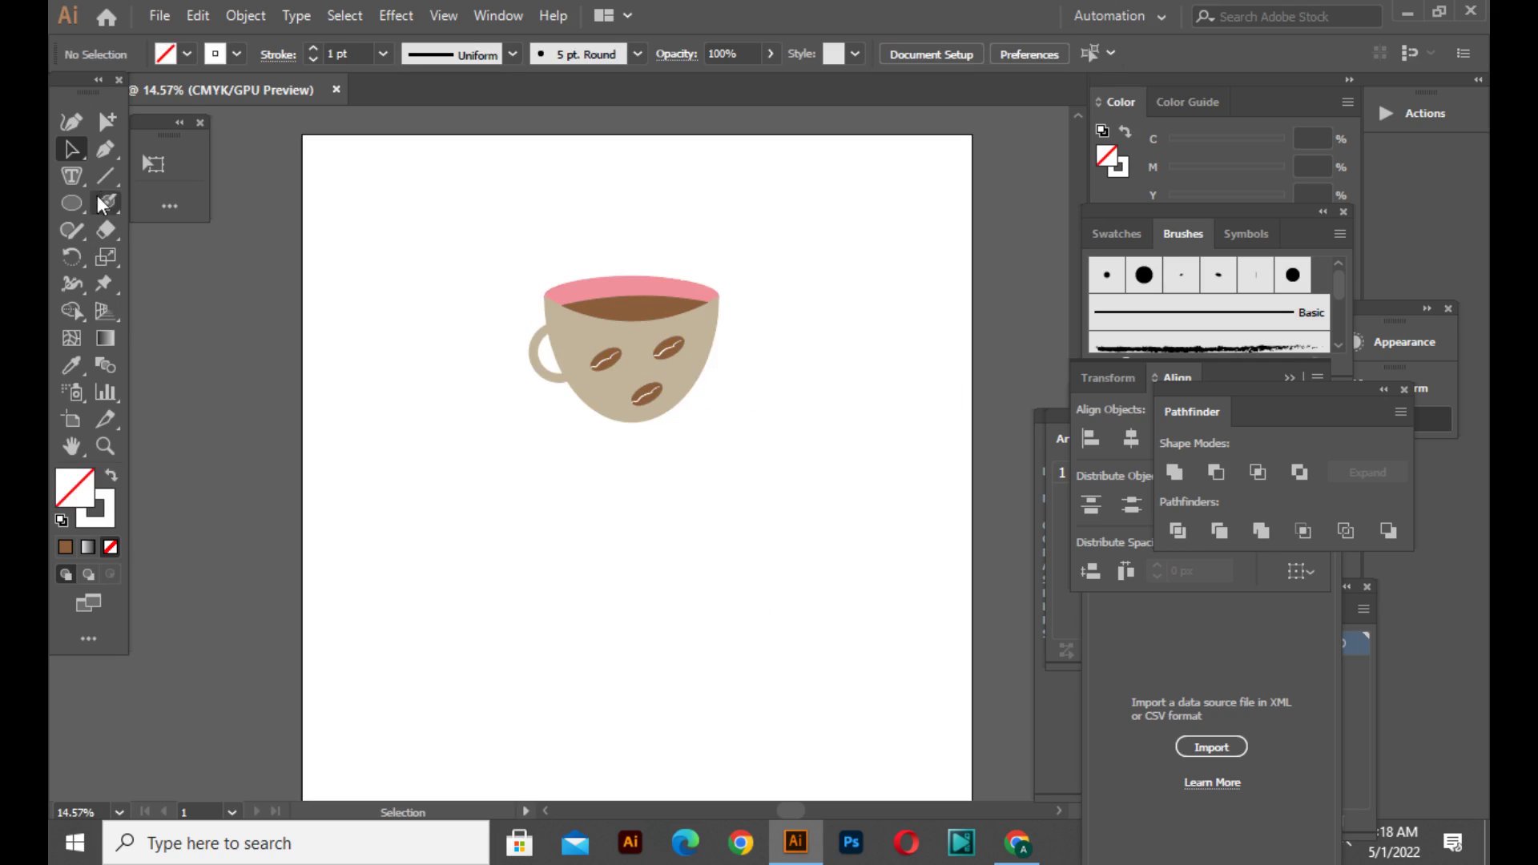
- Draw an S-shaped steam line with the Pen tool rising from just above the cup's rim
click(105, 149)
click(619, 183)
click(606, 217)
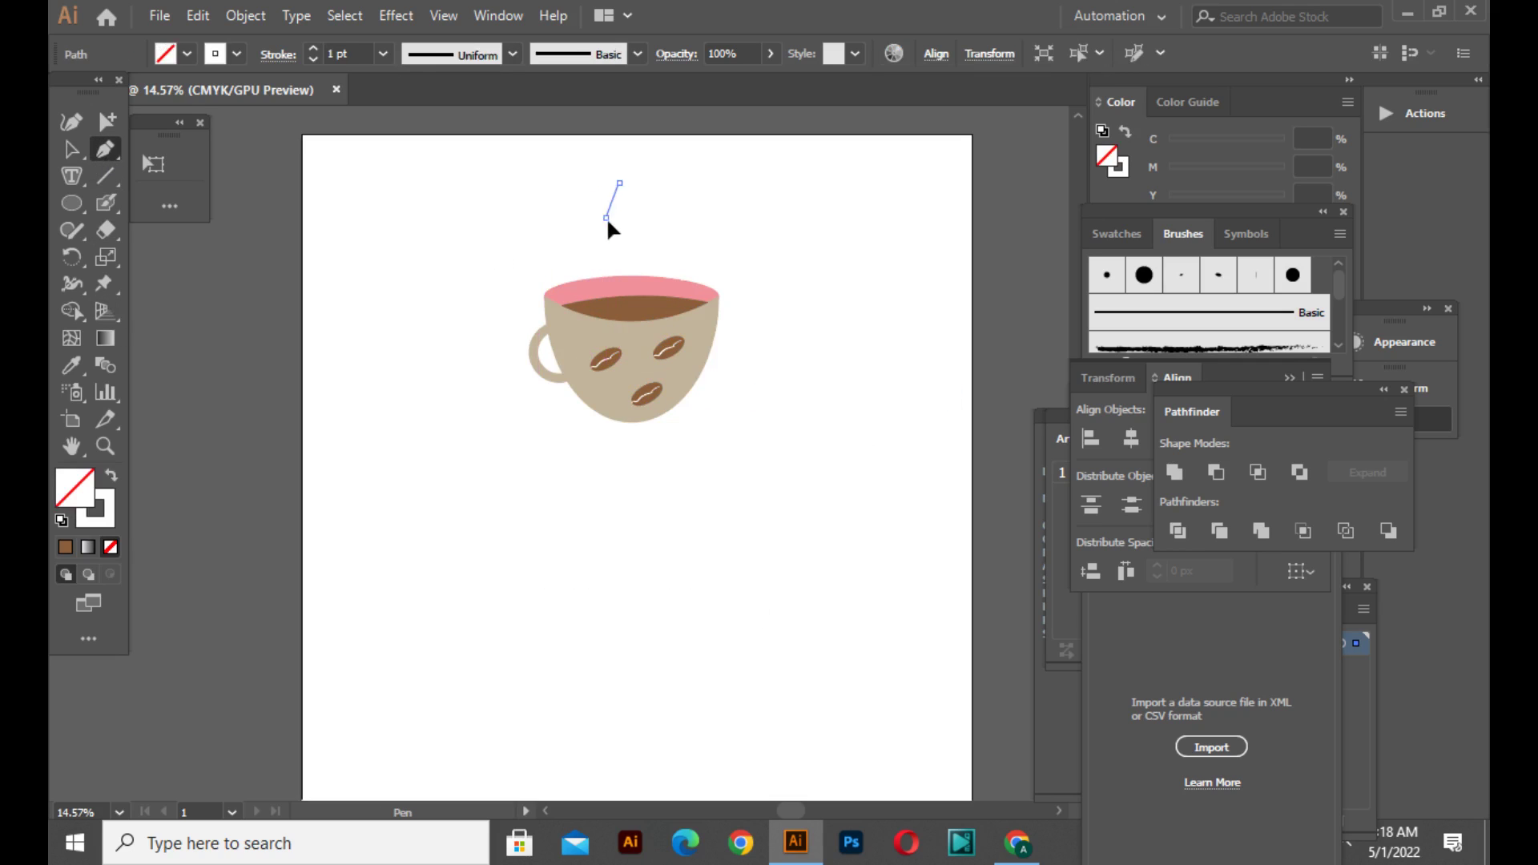
mouse_move(619, 268)
mouse_down()
mouse_move(601, 93)
mouse_move(613, 277)
mouse_up()
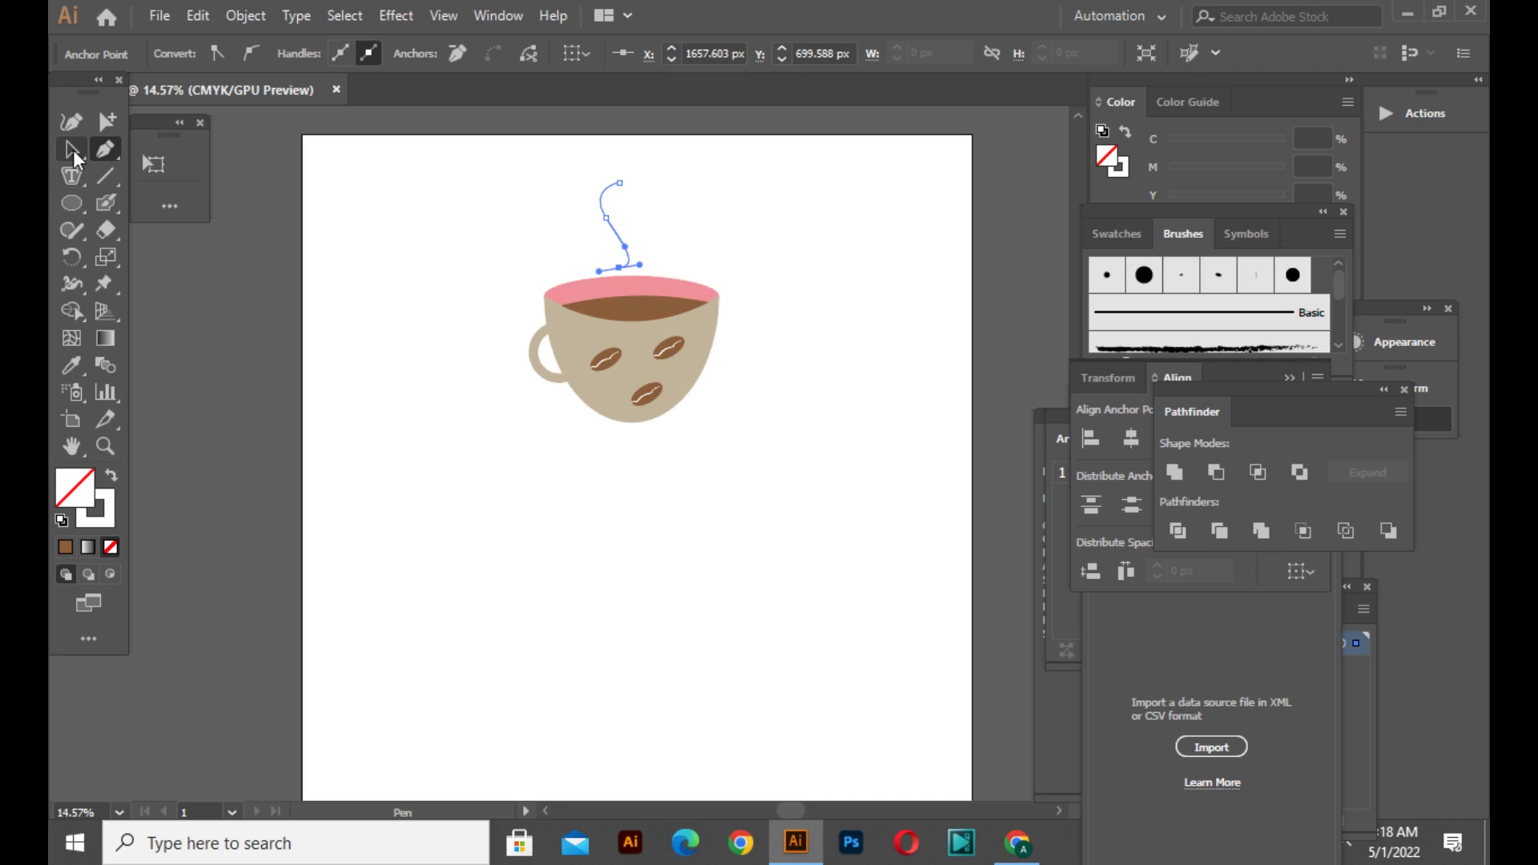
- Draw a shorter curved steam line with the Pen tool to the right of the first one and deselect it
click(105, 149)
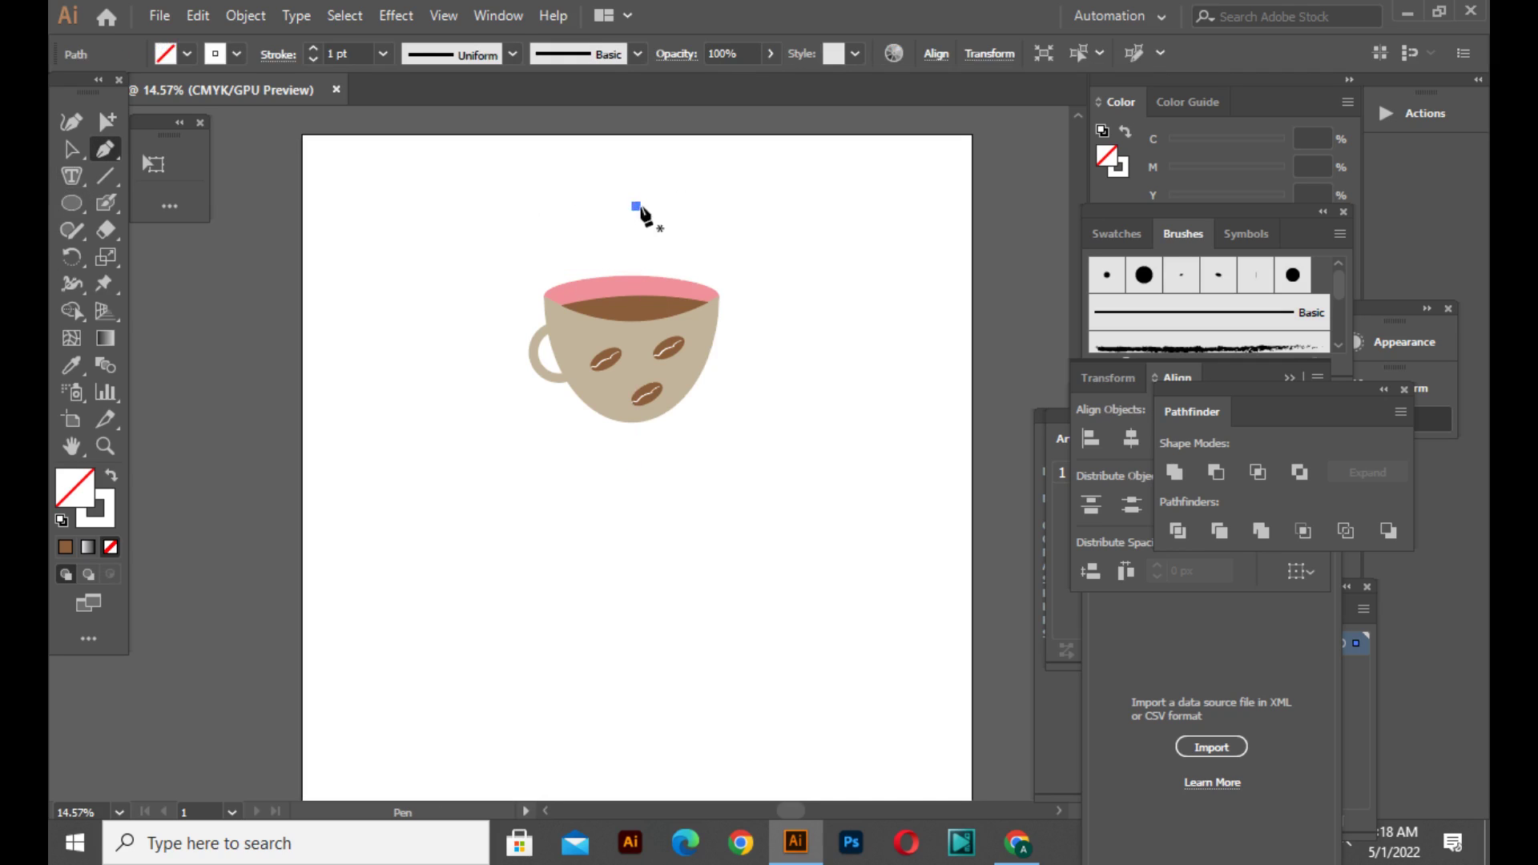
drag(634, 236, 649, 245)
click(645, 271)
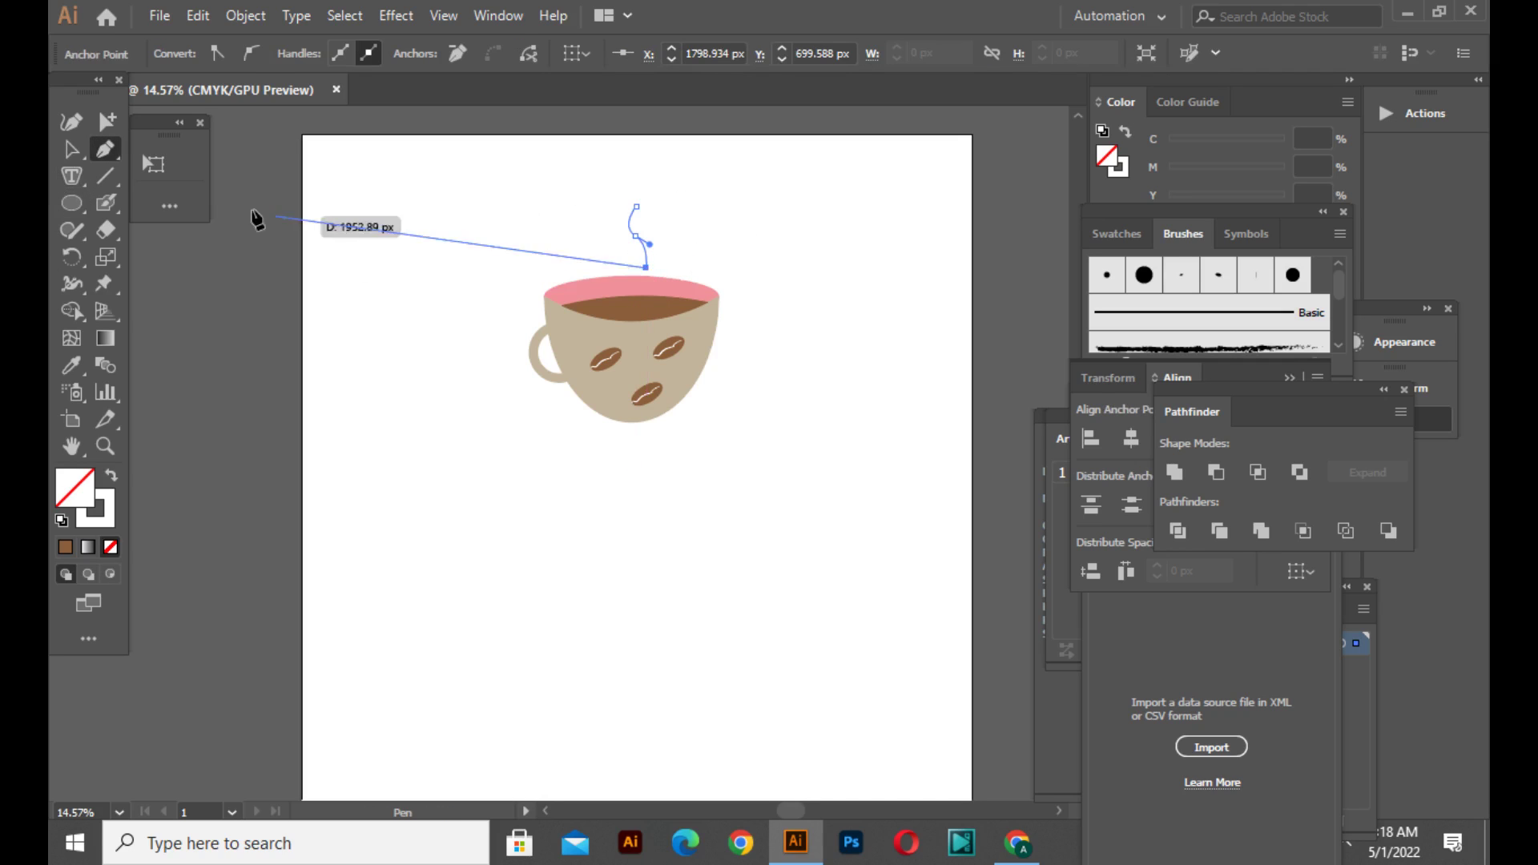
click(71, 154)
click(532, 206)
- Give the taller left steam line a light grey 18 pt stroke
click(609, 218)
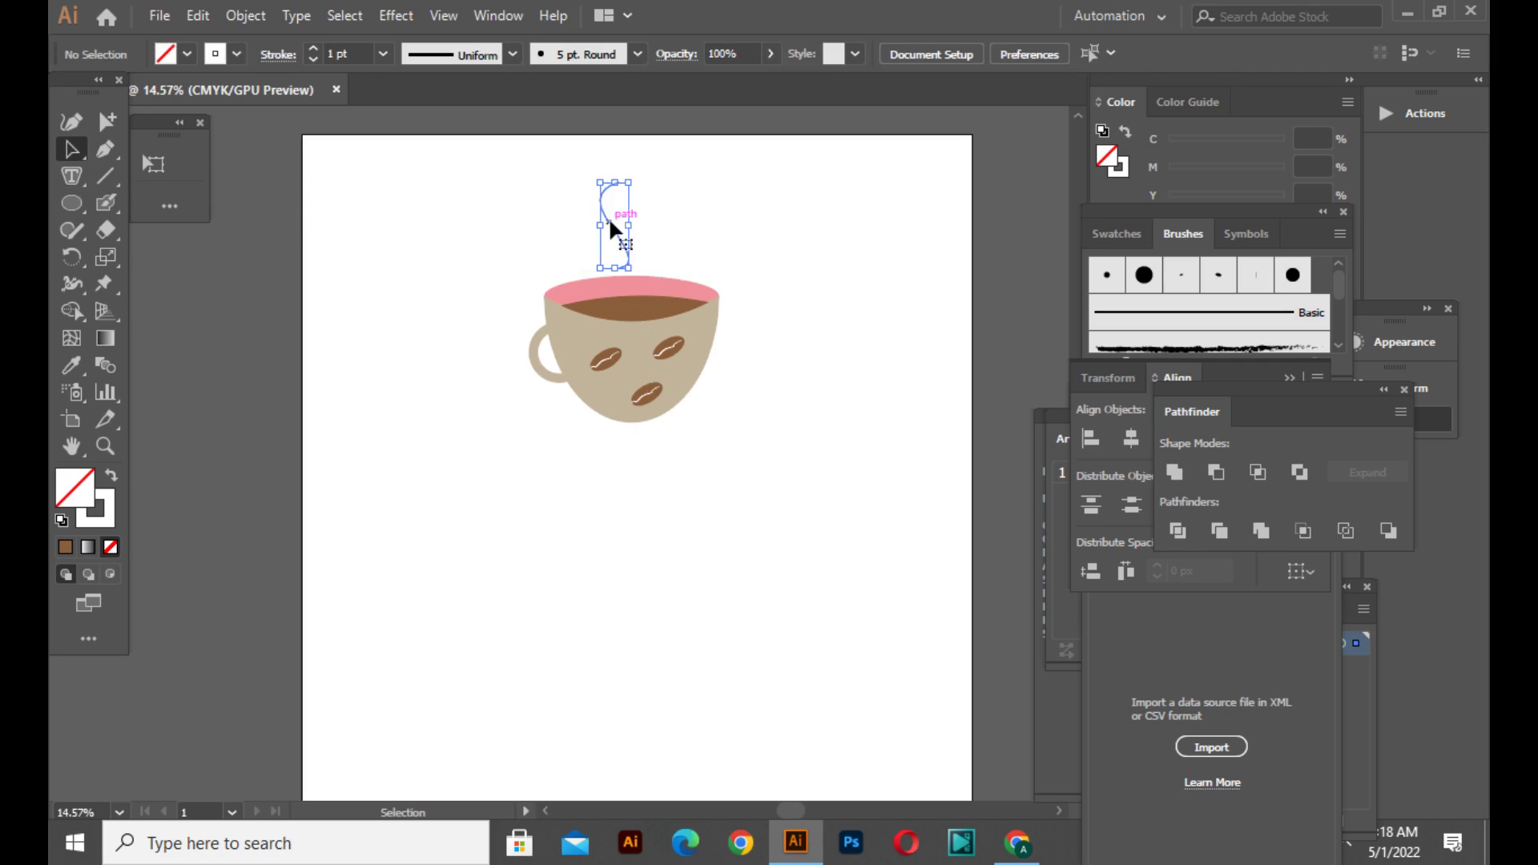
click(237, 54)
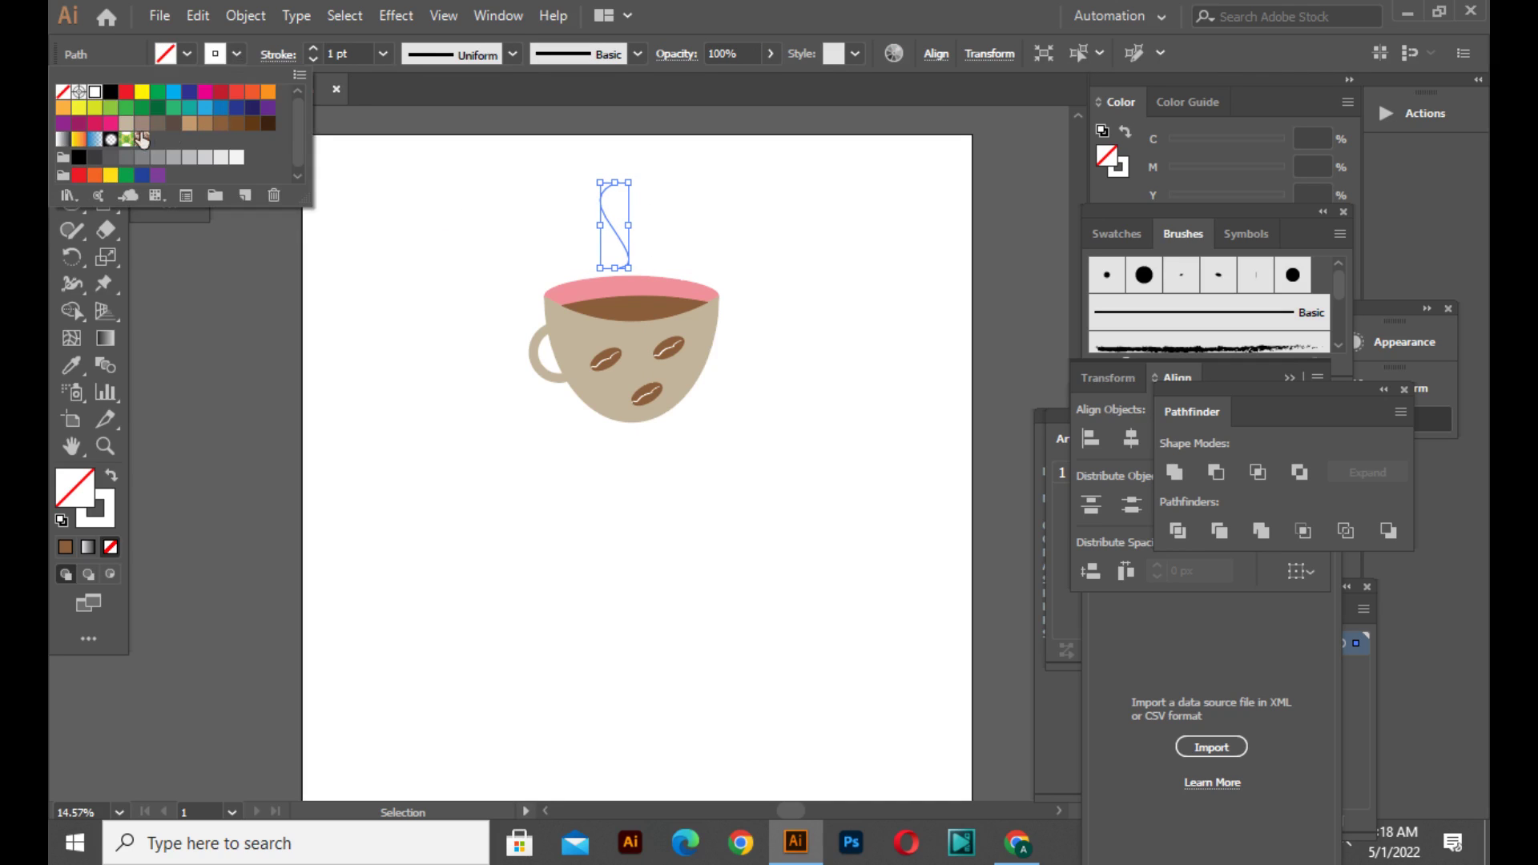
click(173, 157)
click(437, 246)
click(382, 55)
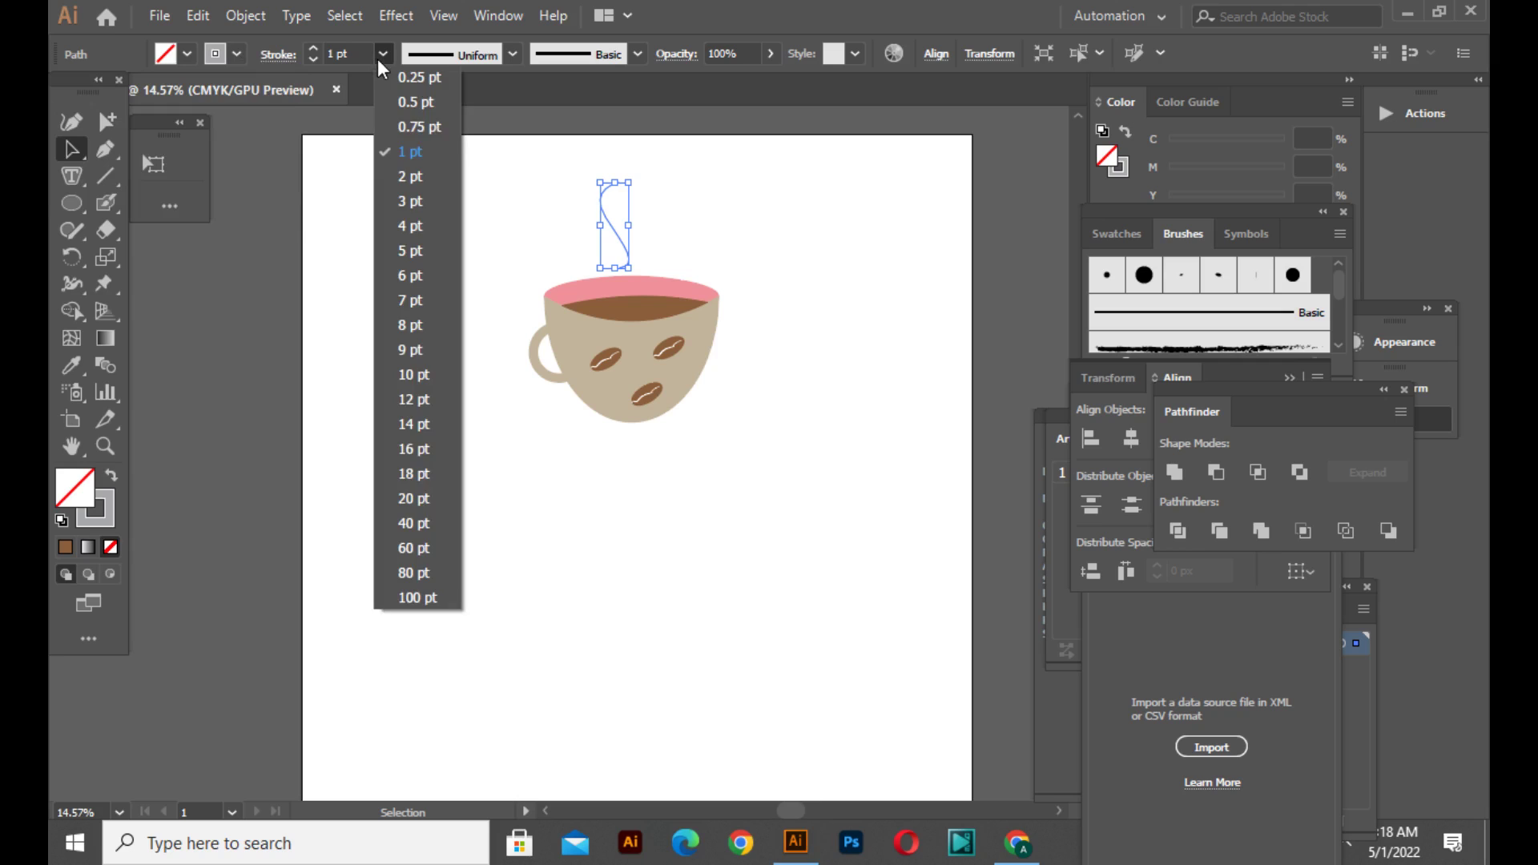
click(415, 474)
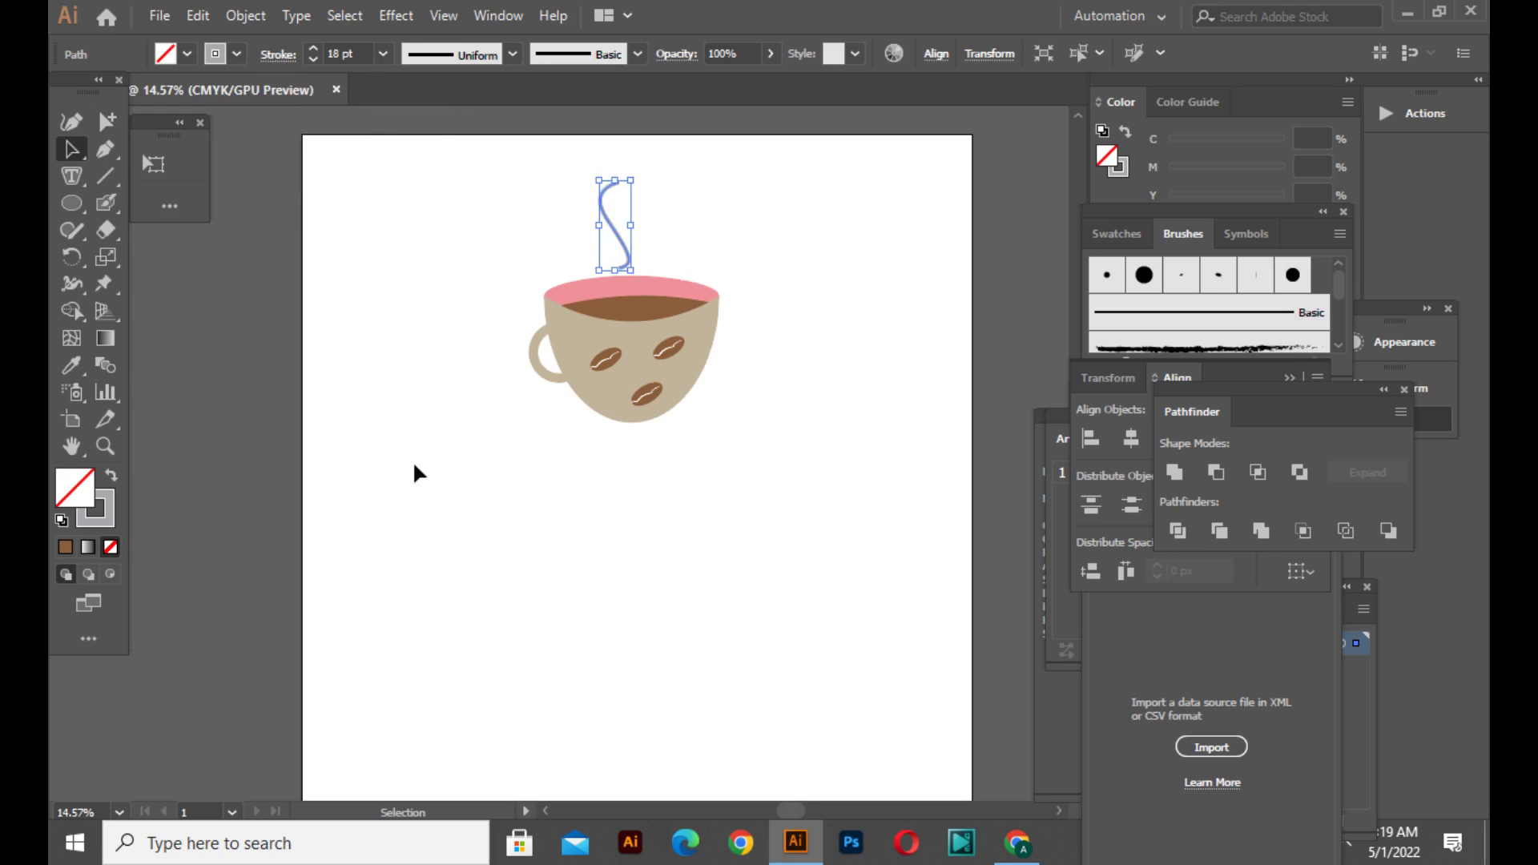
- Apply a tapered width profile and a 40 pt stroke weight to the taller steam line, and deselect it
click(420, 56)
click(439, 258)
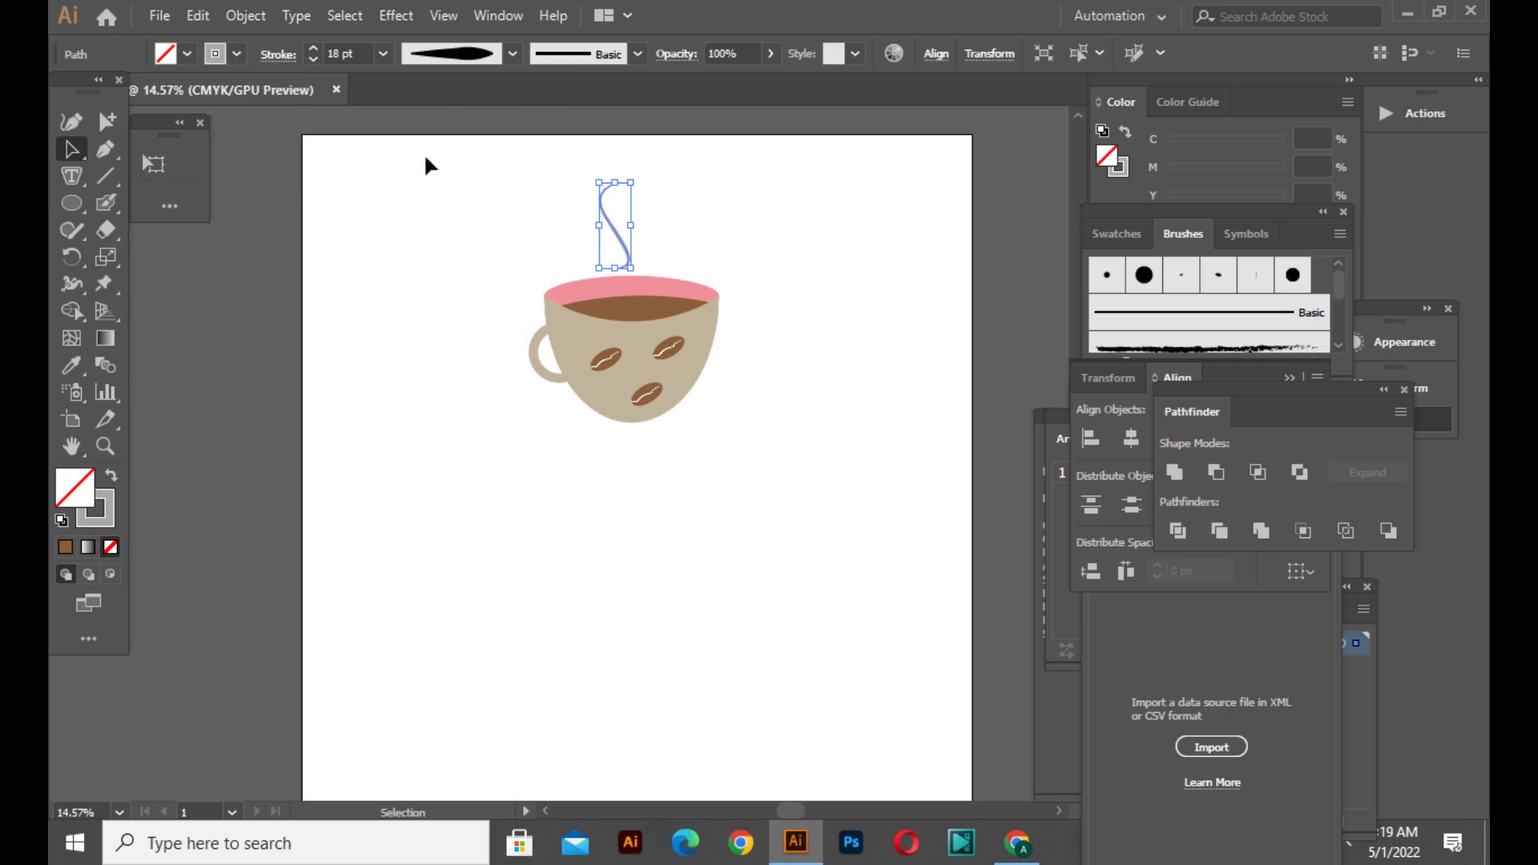
click(384, 54)
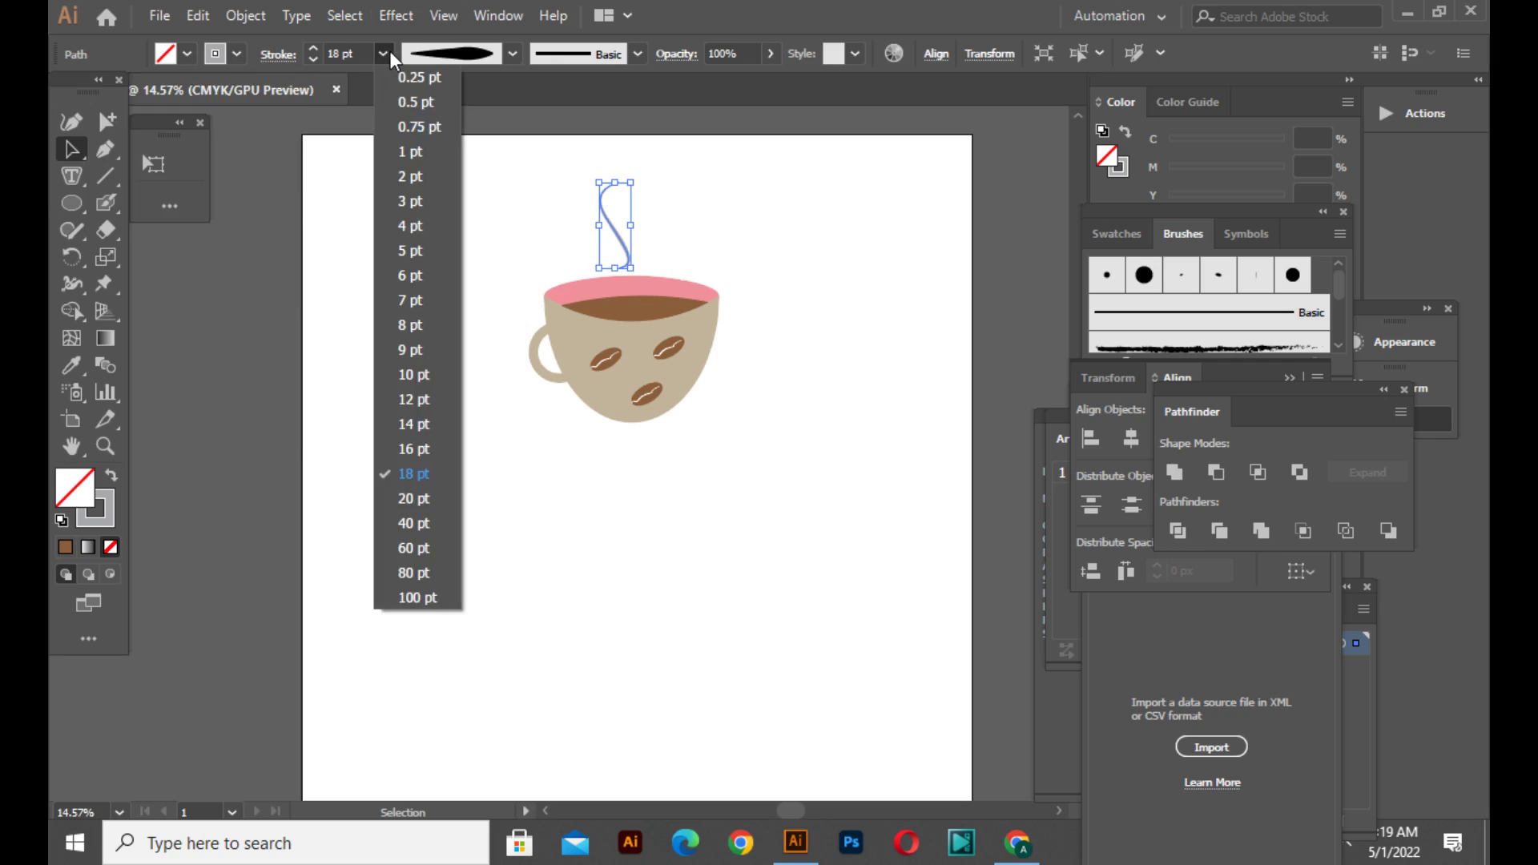
click(425, 523)
click(548, 236)
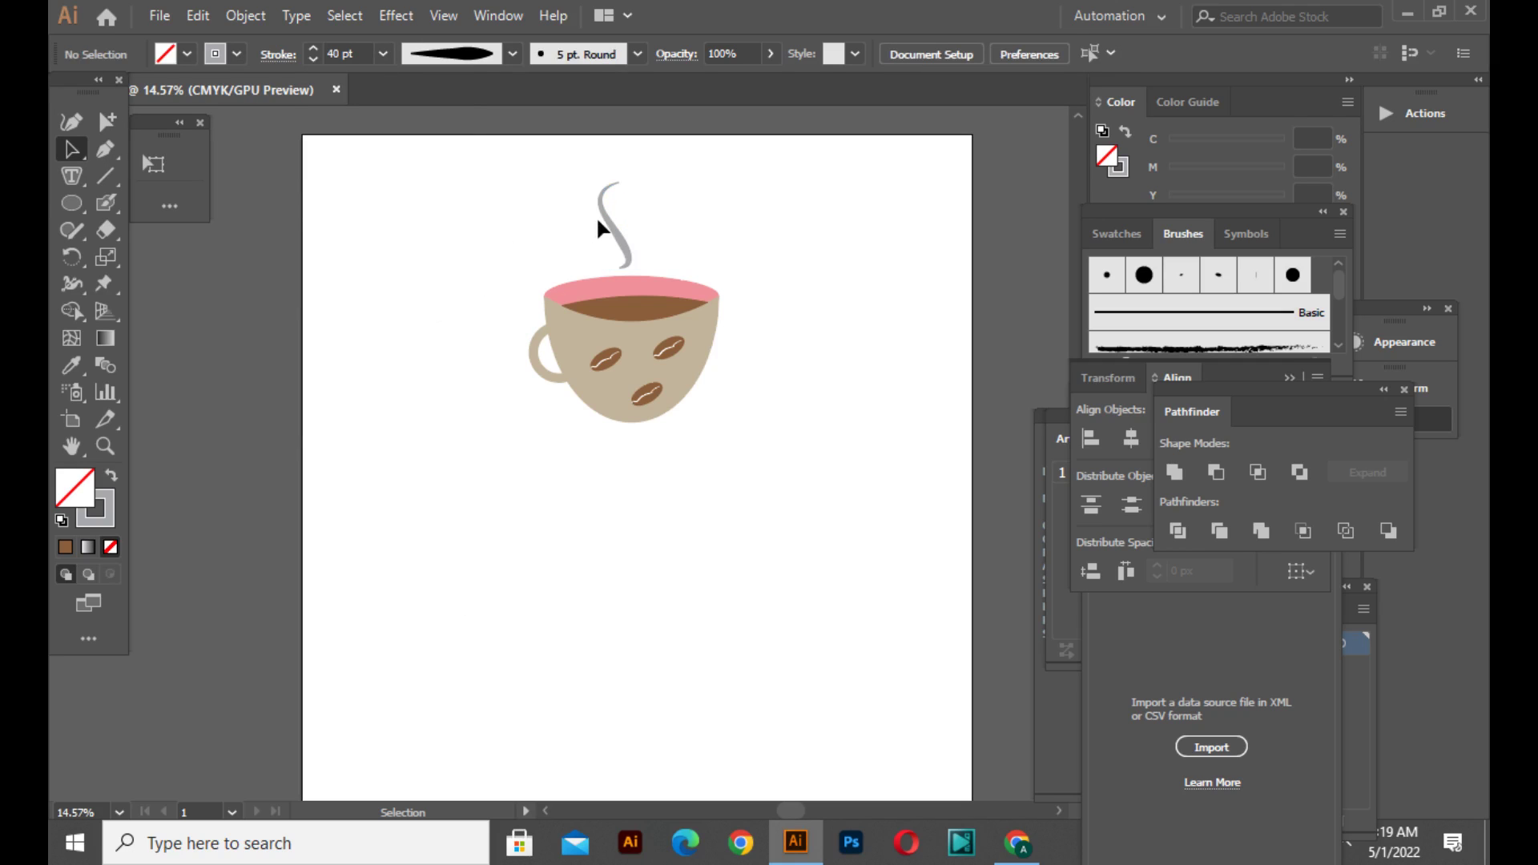
- Copy the taller steam line's stroke to the shorter one with the Eyedropper, apply the same tapered width profile and deselect
click(633, 243)
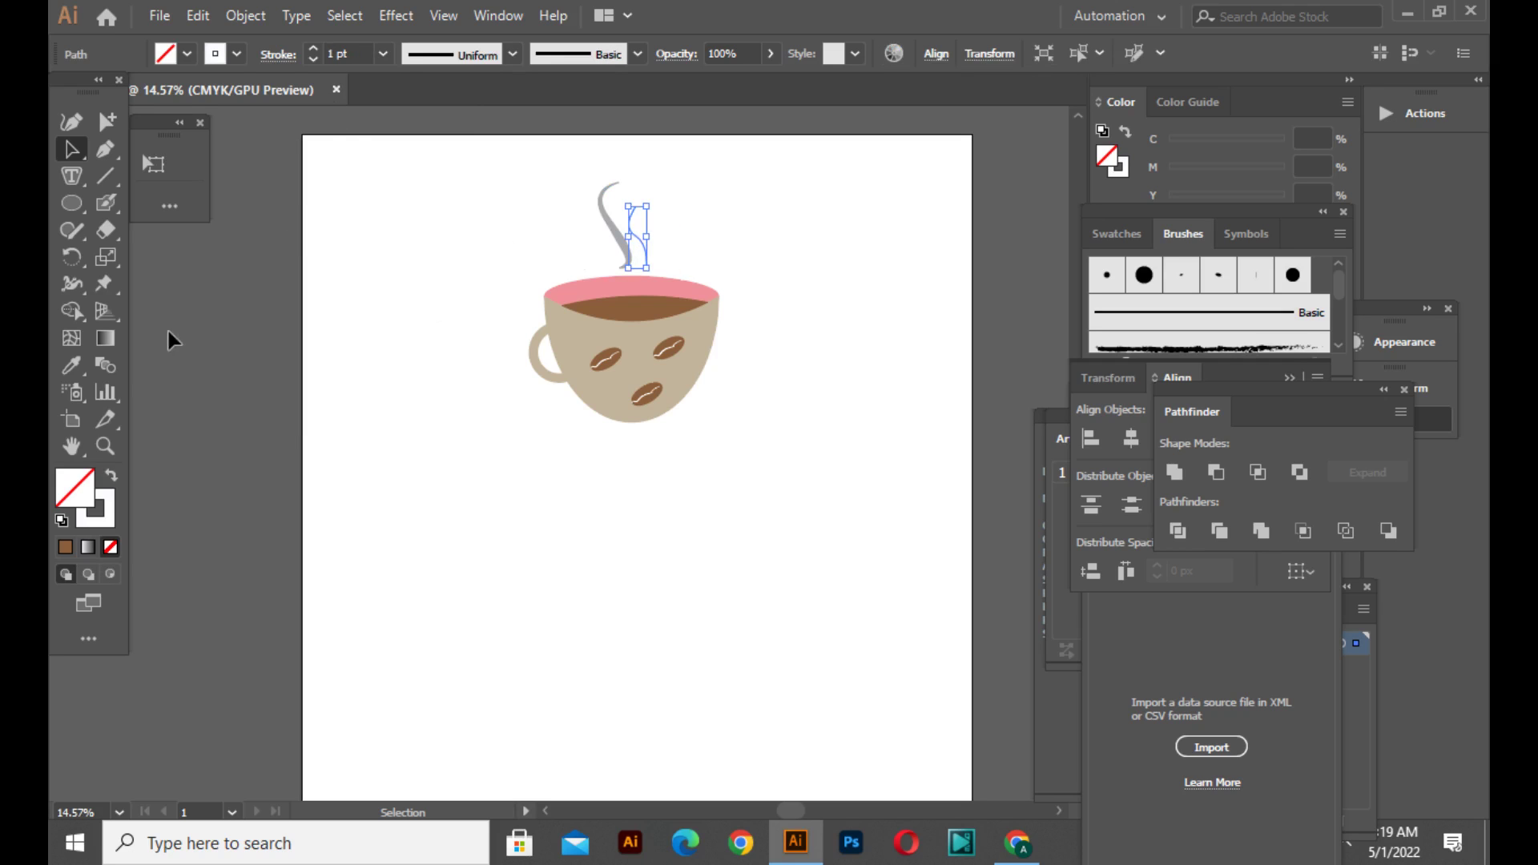
click(72, 366)
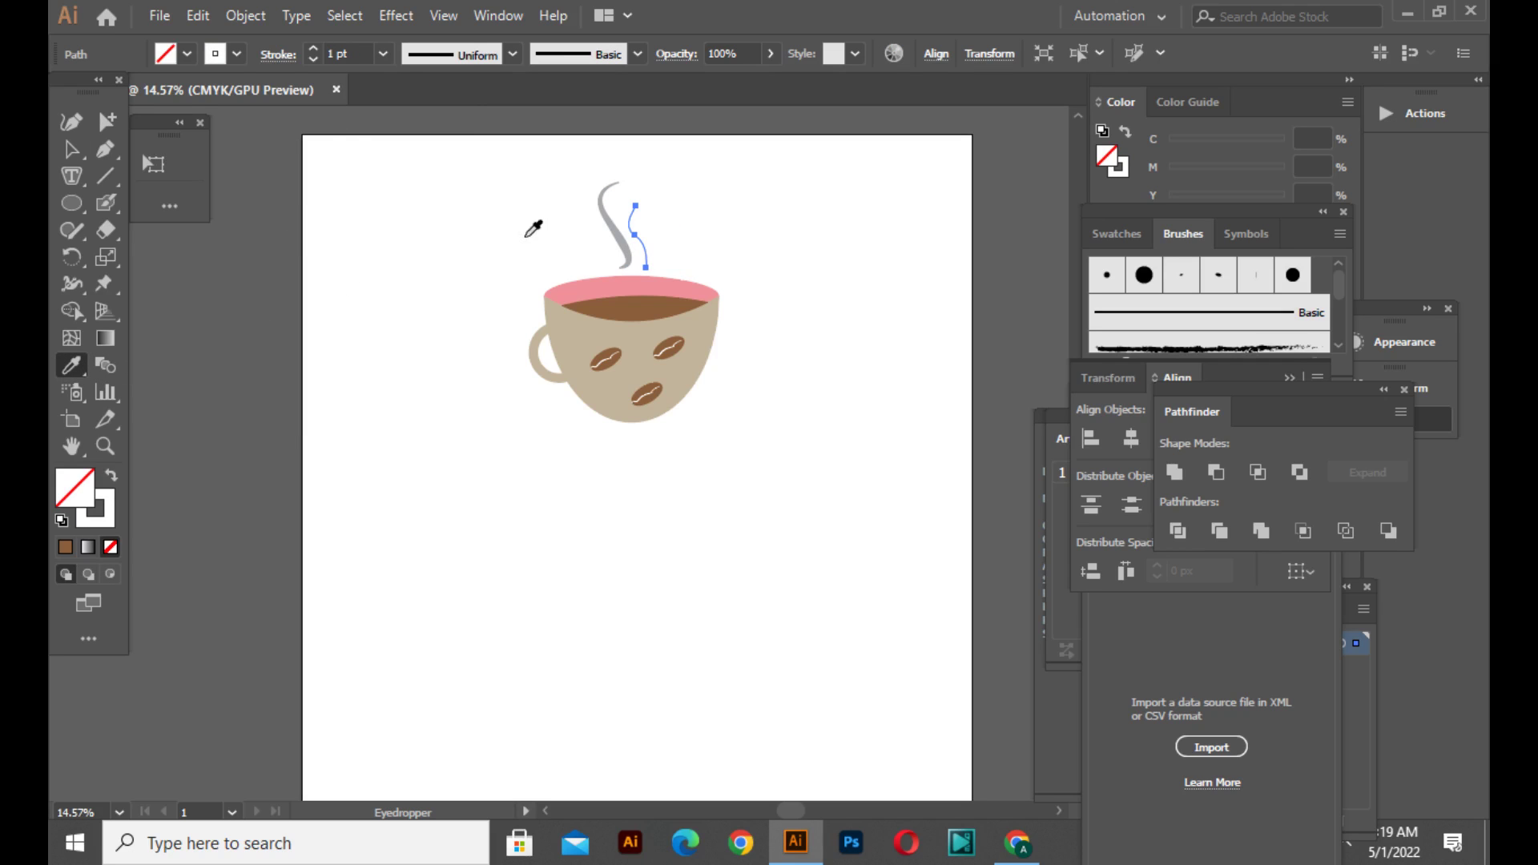
click(636, 230)
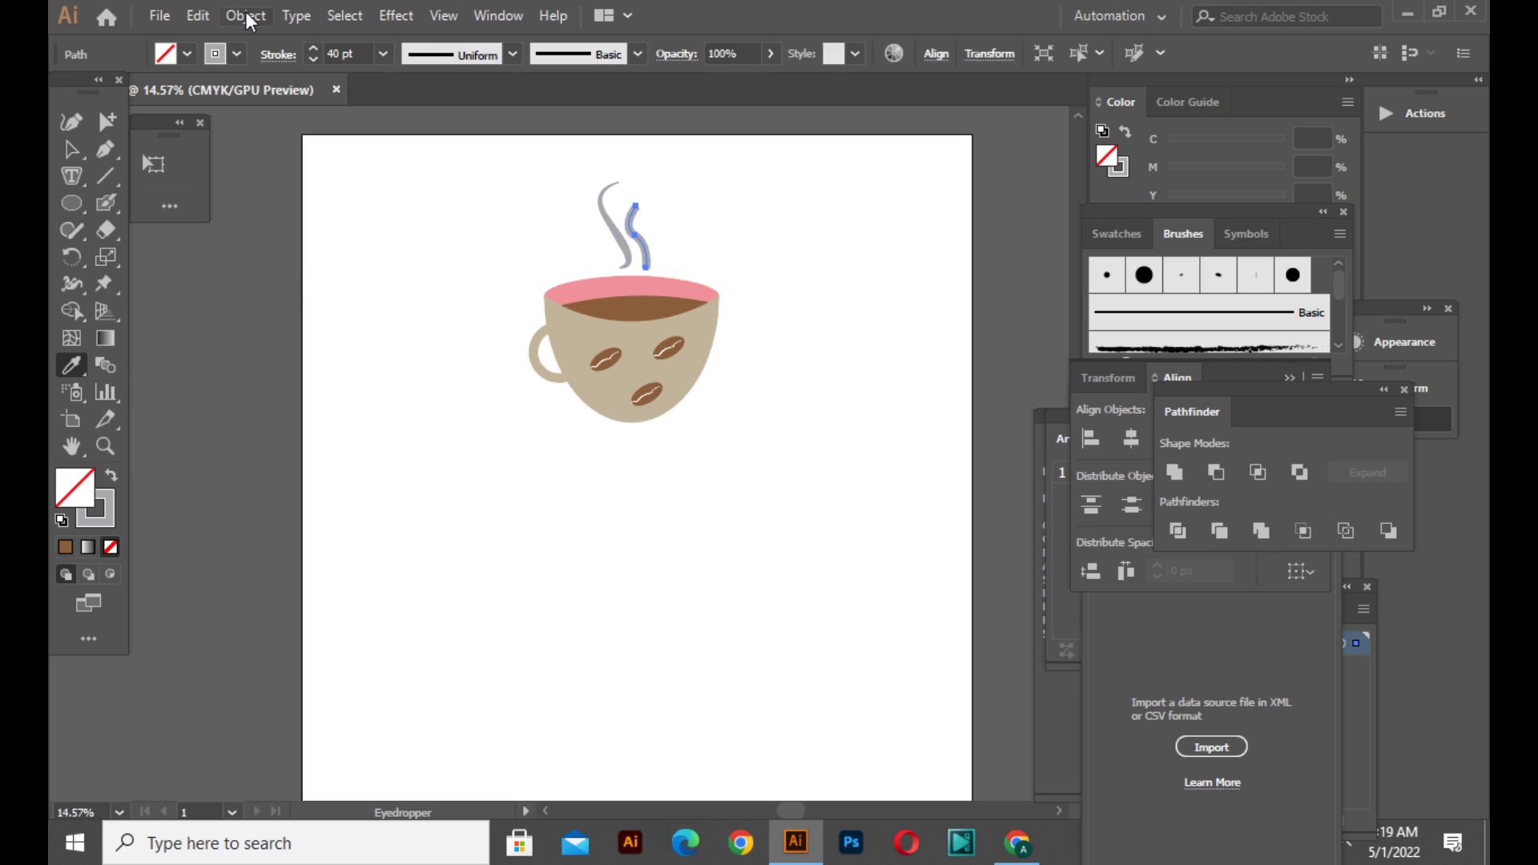
click(452, 55)
click(471, 276)
click(61, 149)
click(329, 332)
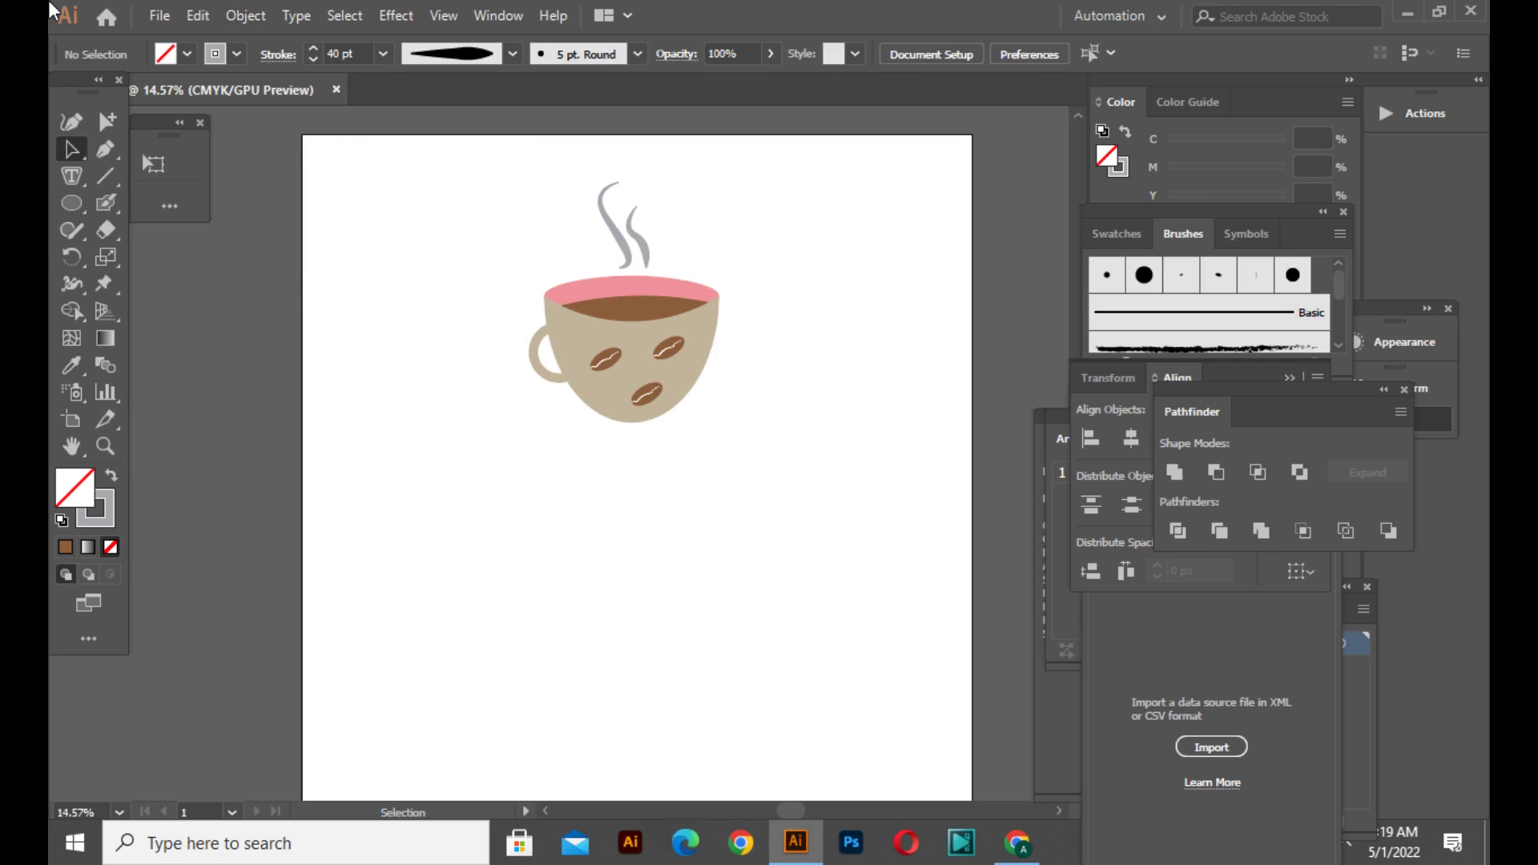
- Group the whole cup with its two steam lines and deselect
drag(500, 161, 719, 474)
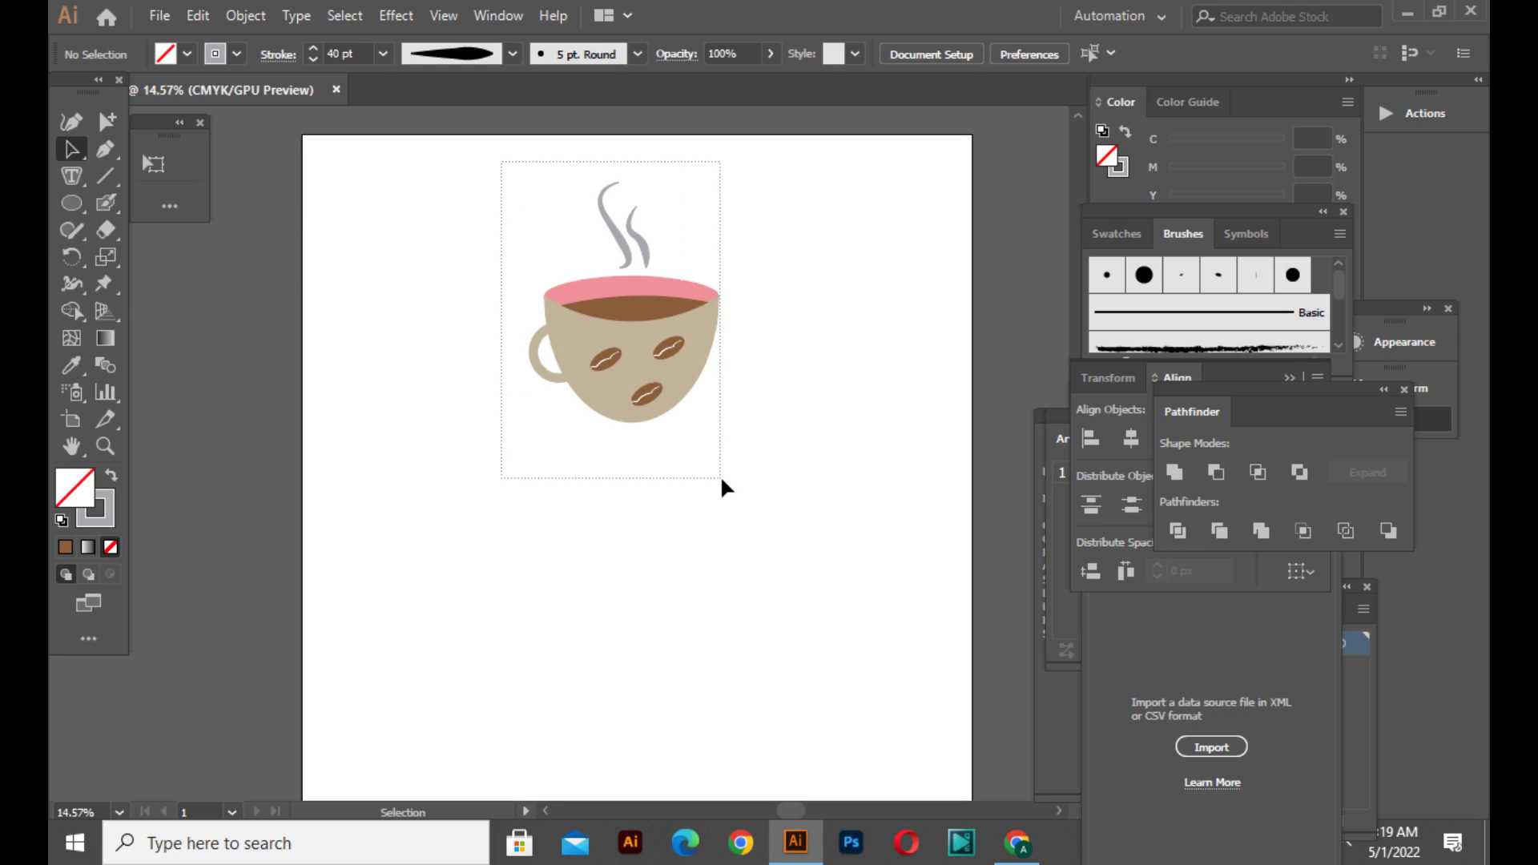
right_click(719, 474)
click(748, 606)
click(748, 605)
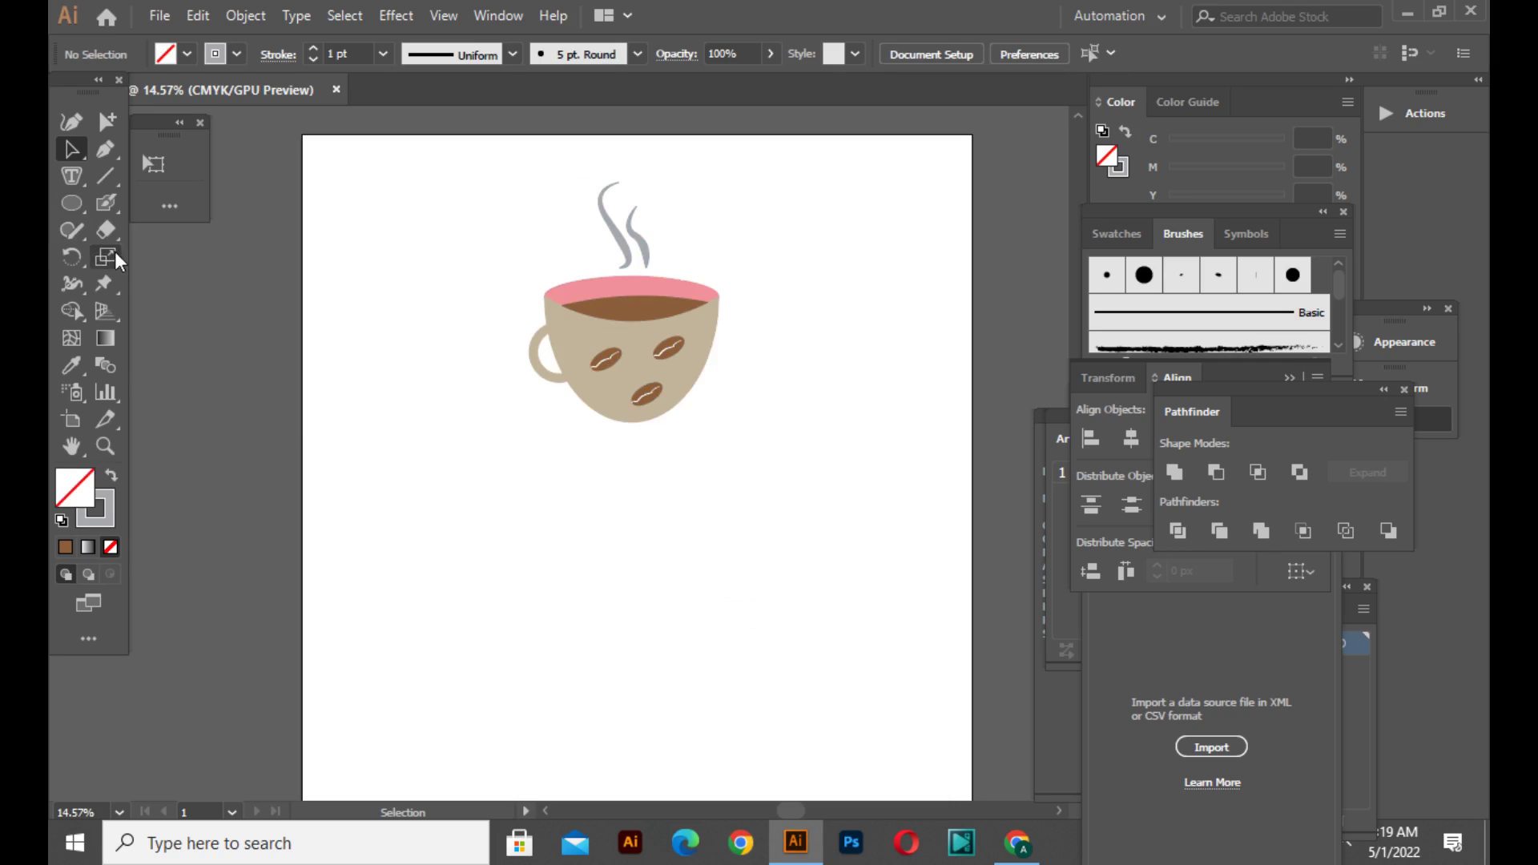
- Place a point-text object below the cup and scale it up to 234.9 pt
key(t)
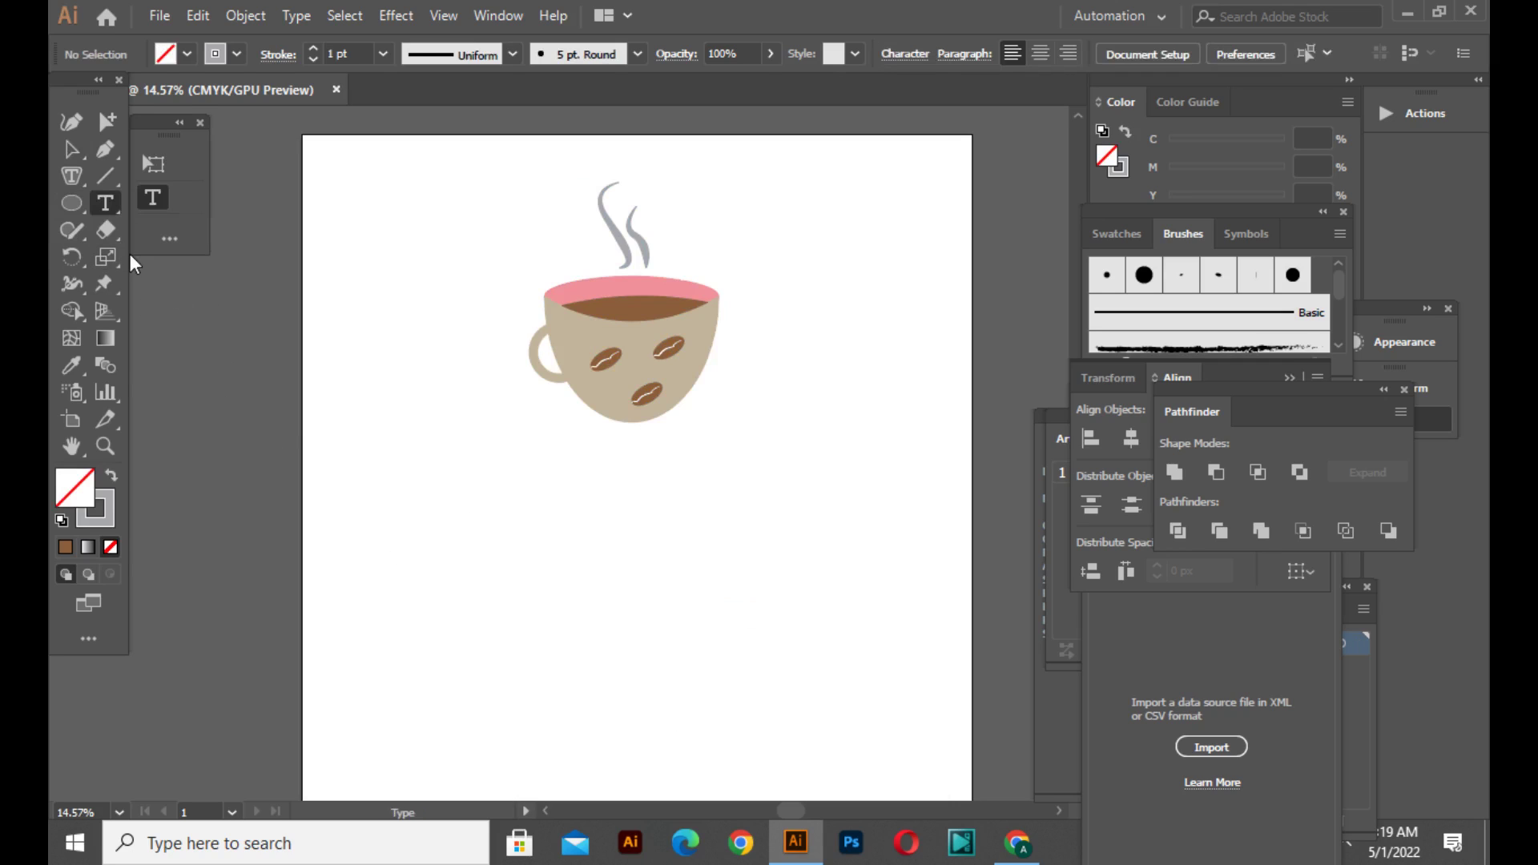
click(539, 457)
click(70, 154)
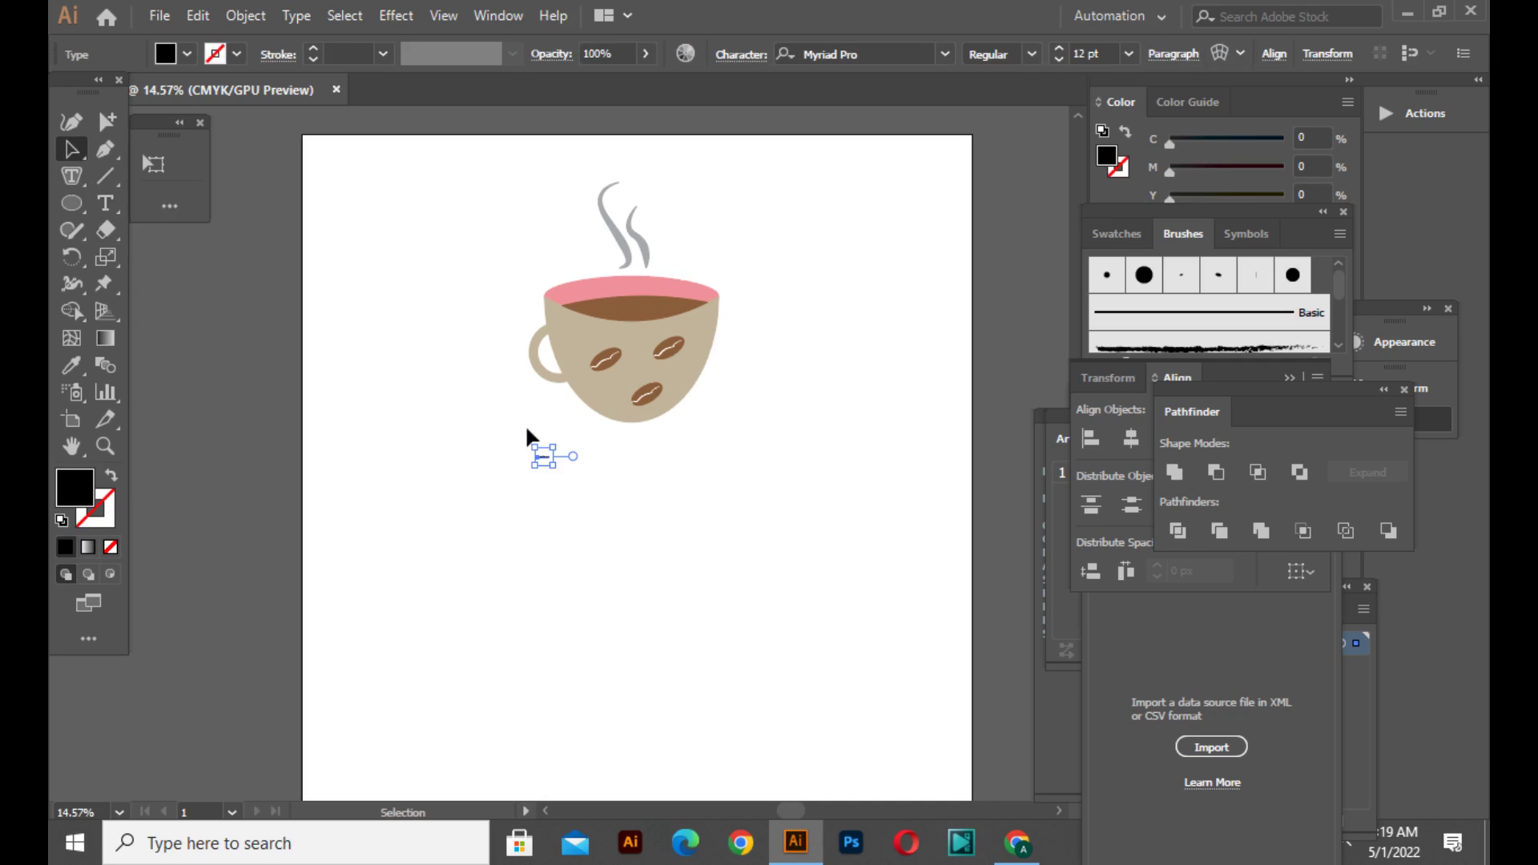
drag(555, 466, 835, 629)
- Replace the placeholder text with CAFE and move it beneath the cup
key(t)
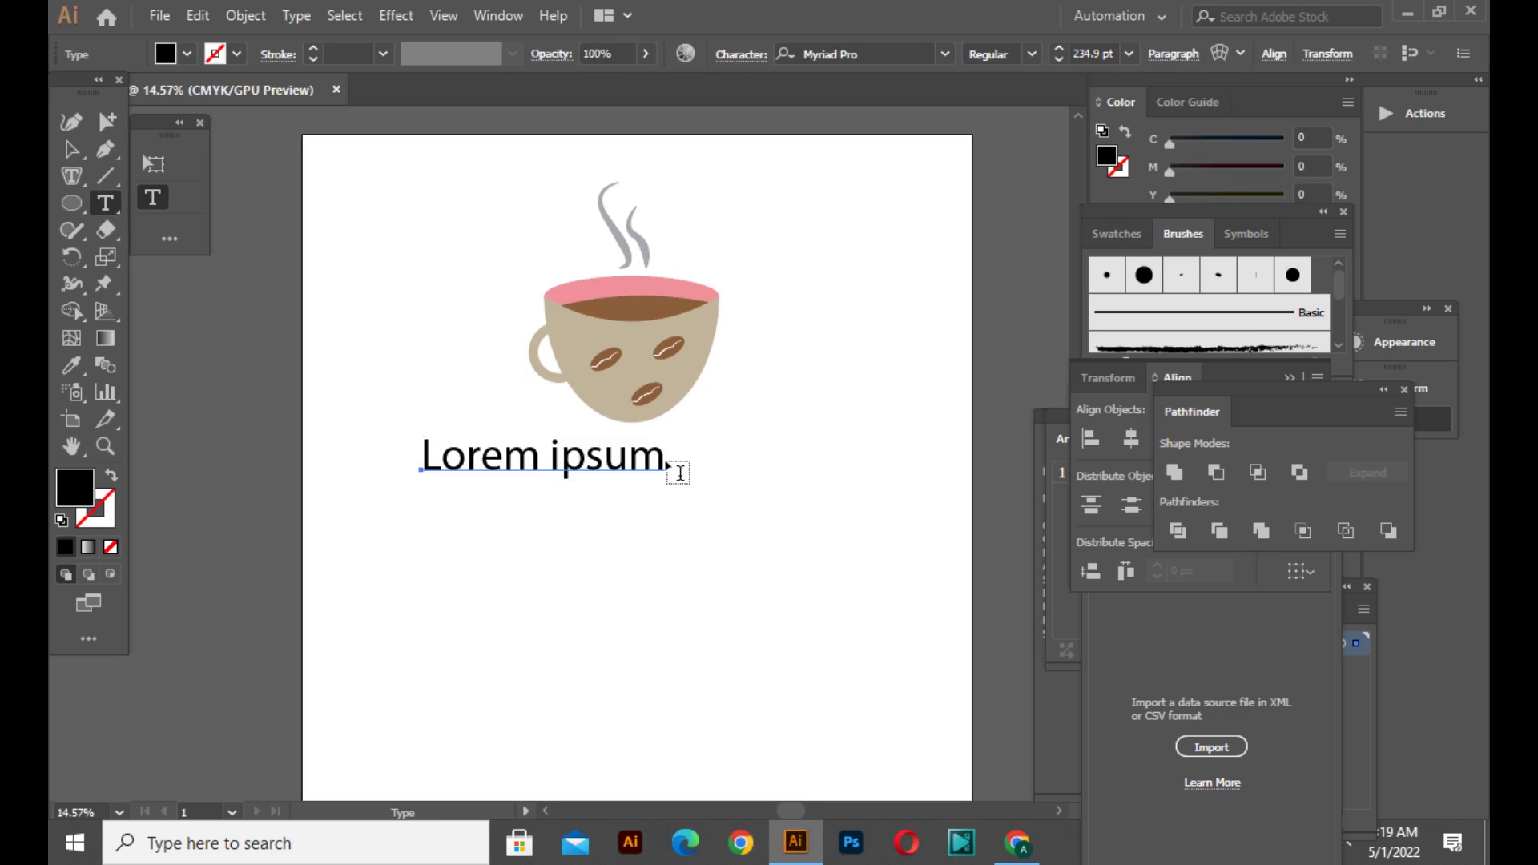
drag(676, 471, 409, 461)
text(CAFE)
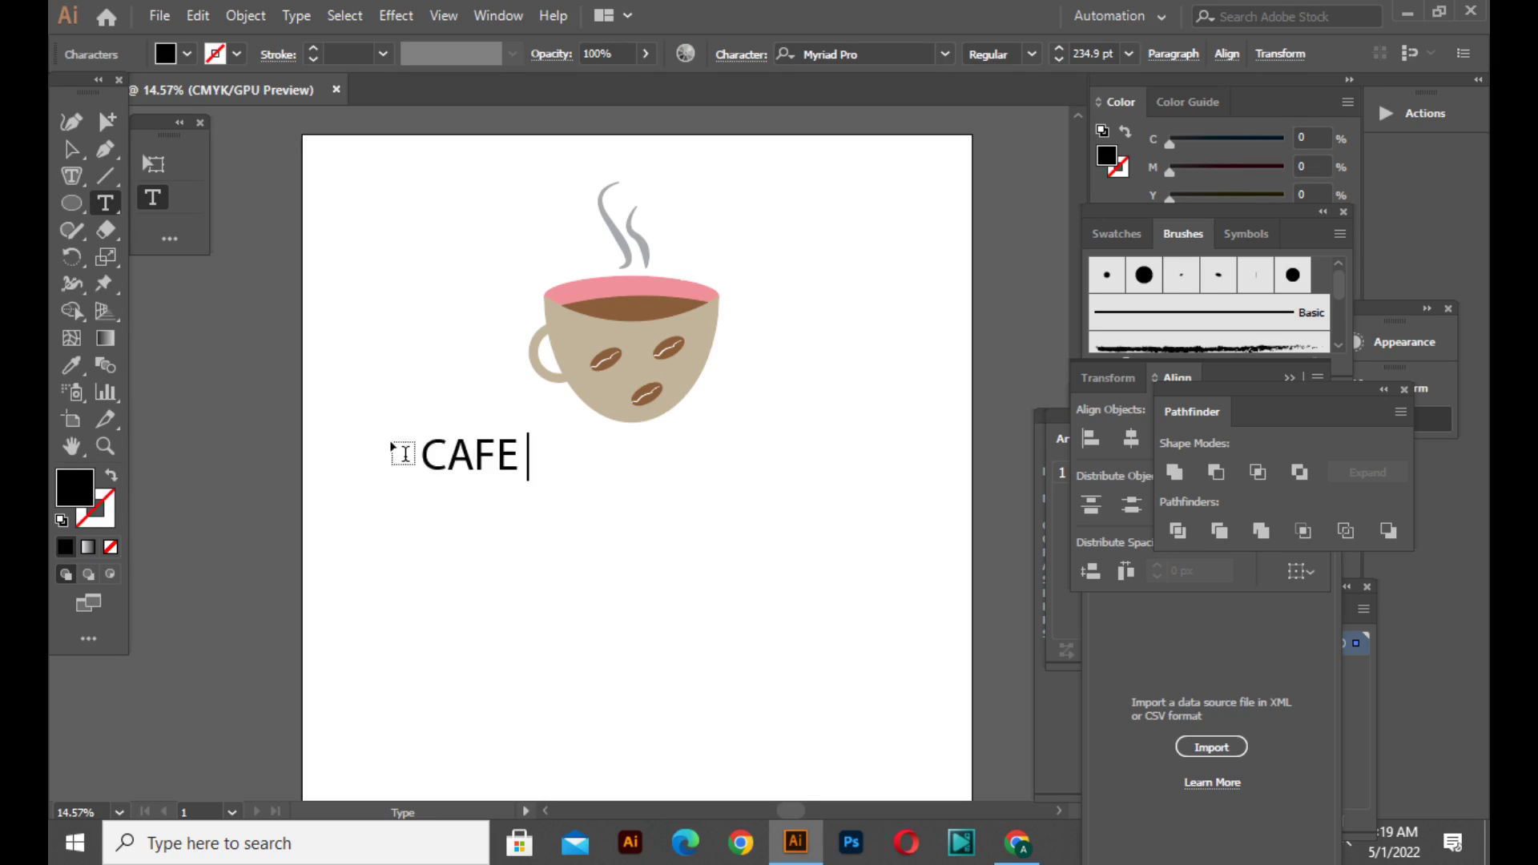
click(63, 147)
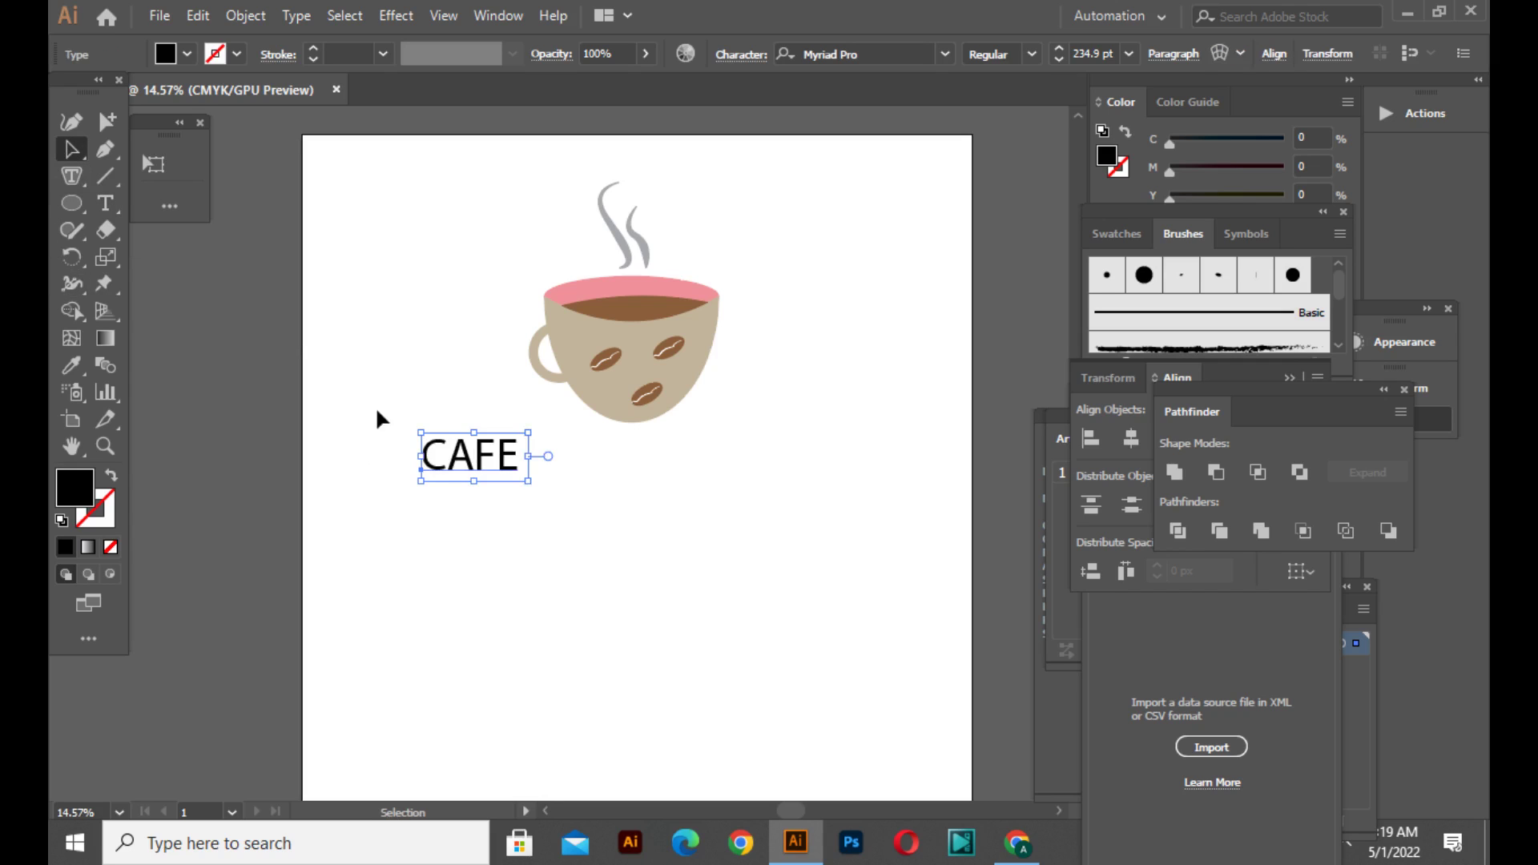
drag(477, 449, 642, 462)
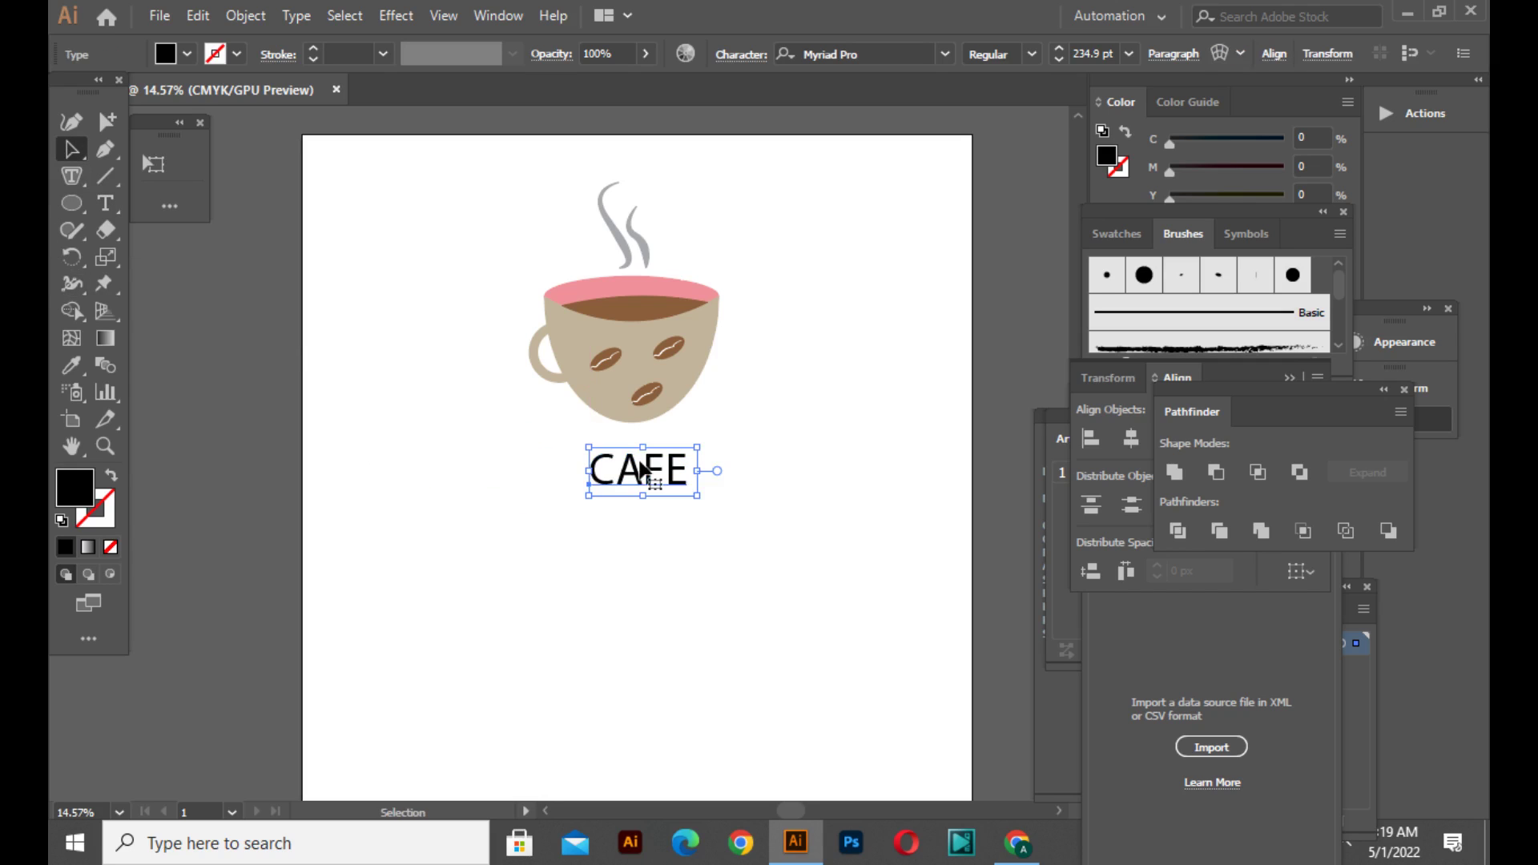
key(t)
click(643, 471)
right_click(676, 464)
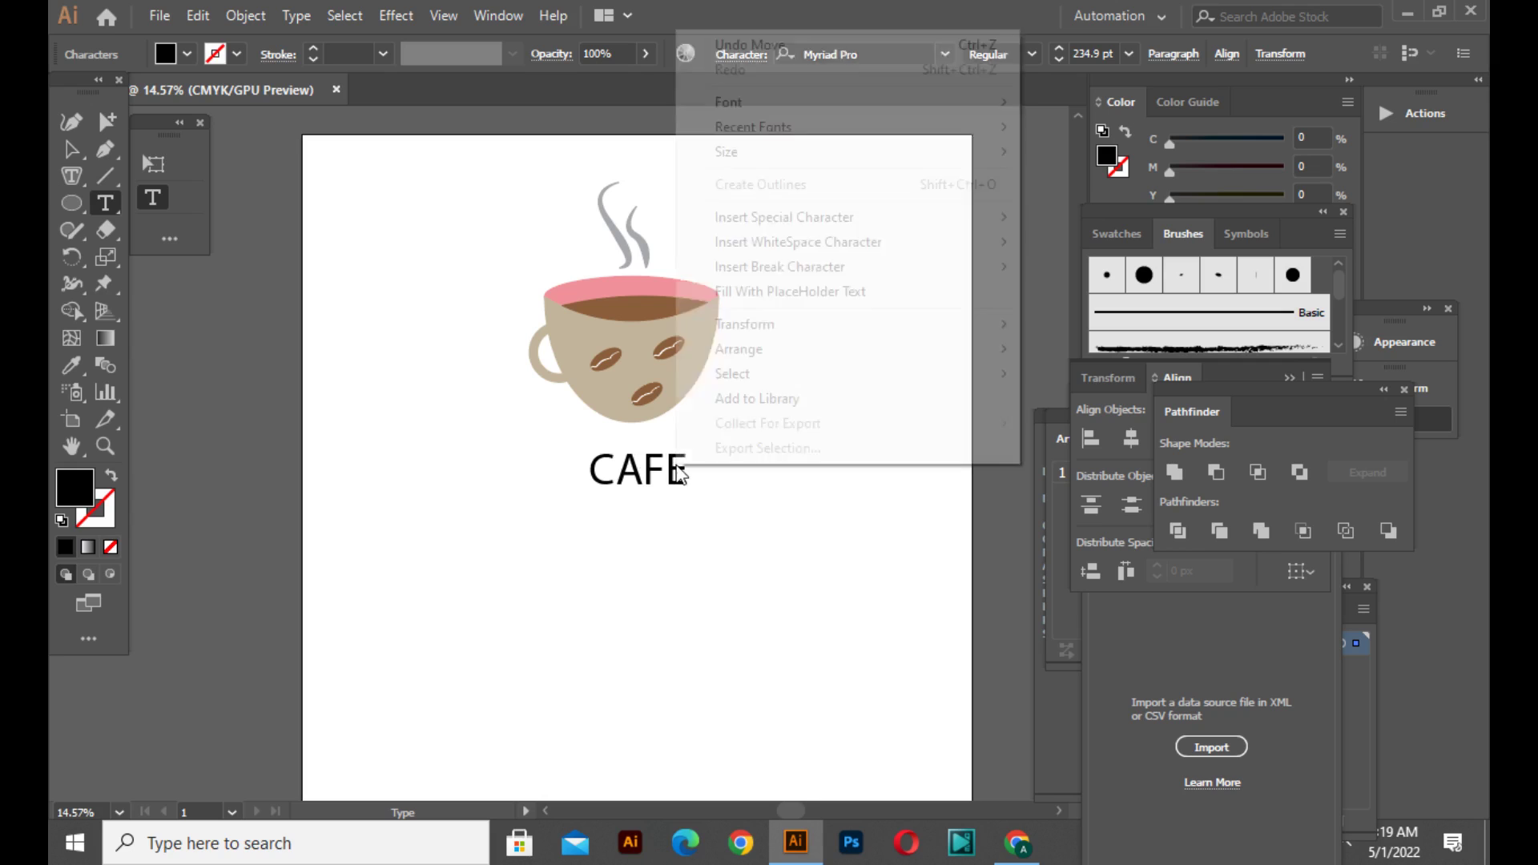
click(645, 485)
right_click(644, 478)
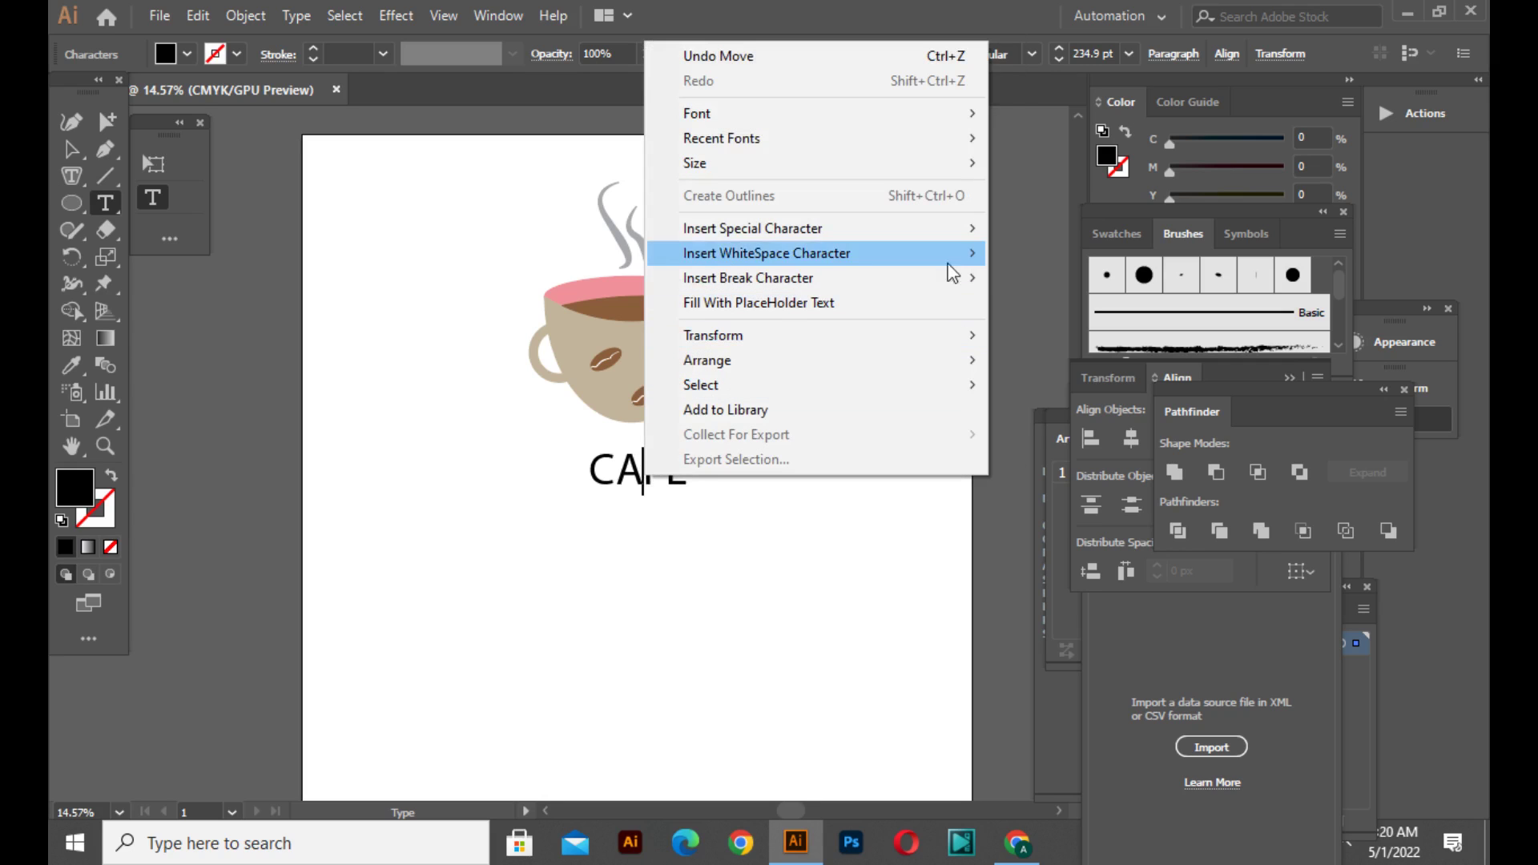
mouse_move(941, 229)
mouse_move(1002, 229)
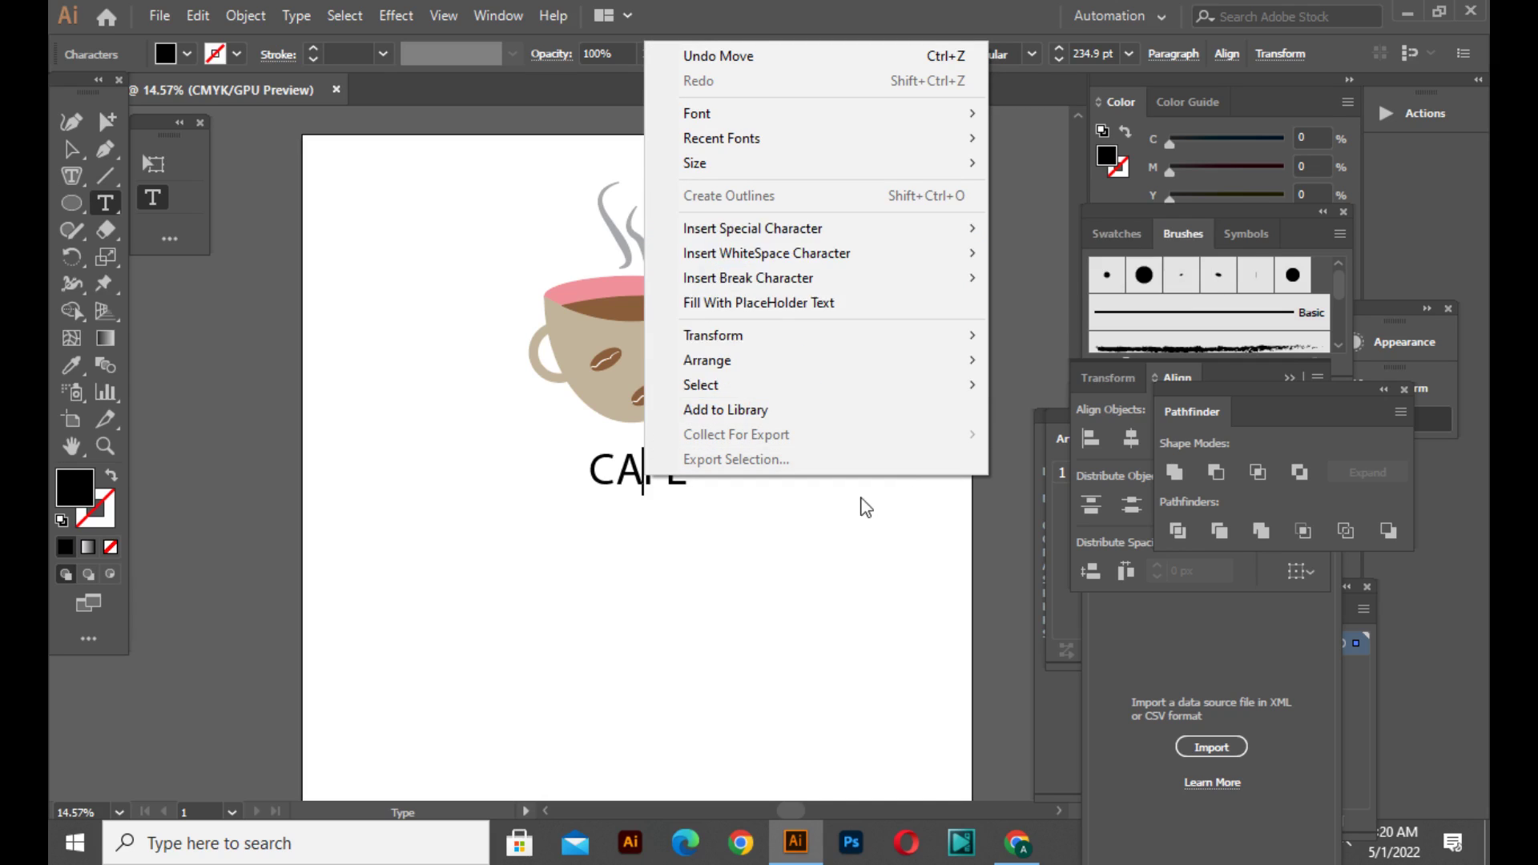
click(79, 147)
click(71, 149)
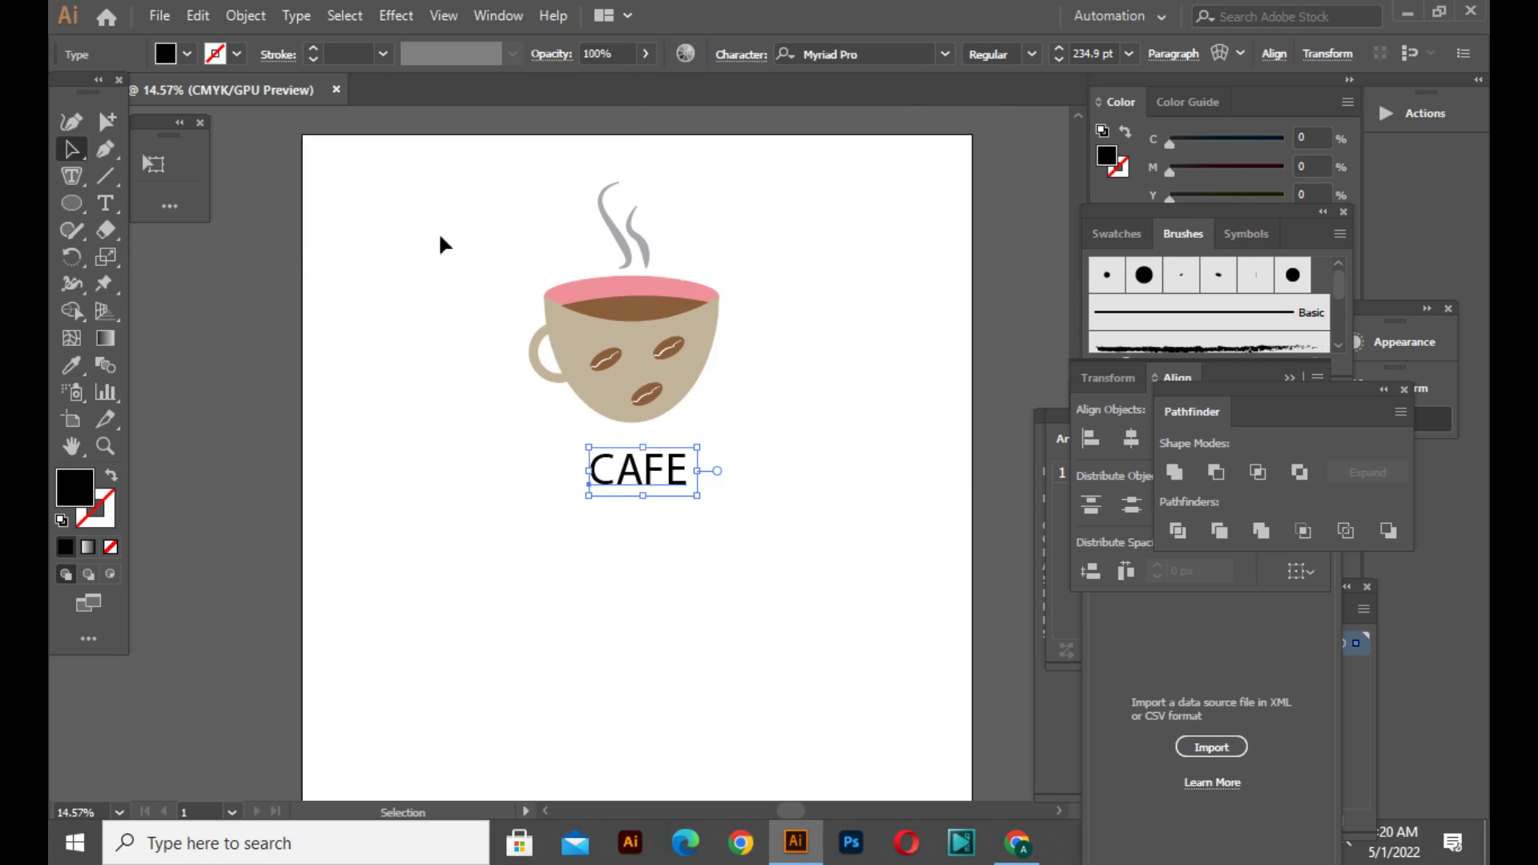
- Set the CAFE text's font to News706 BT Bold and recentre it beneath the cup
click(929, 50)
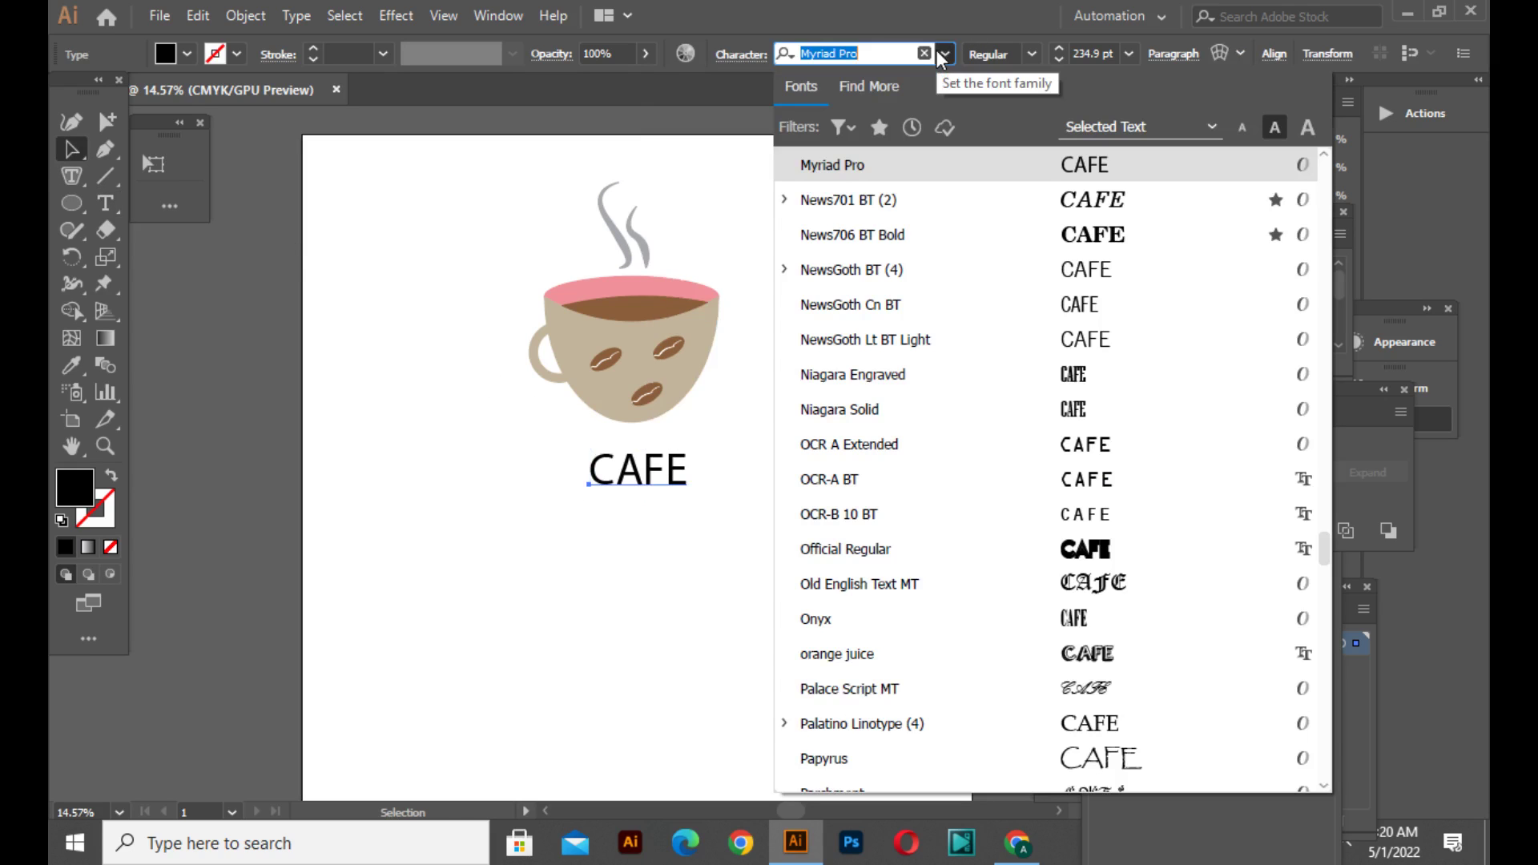
click(1071, 250)
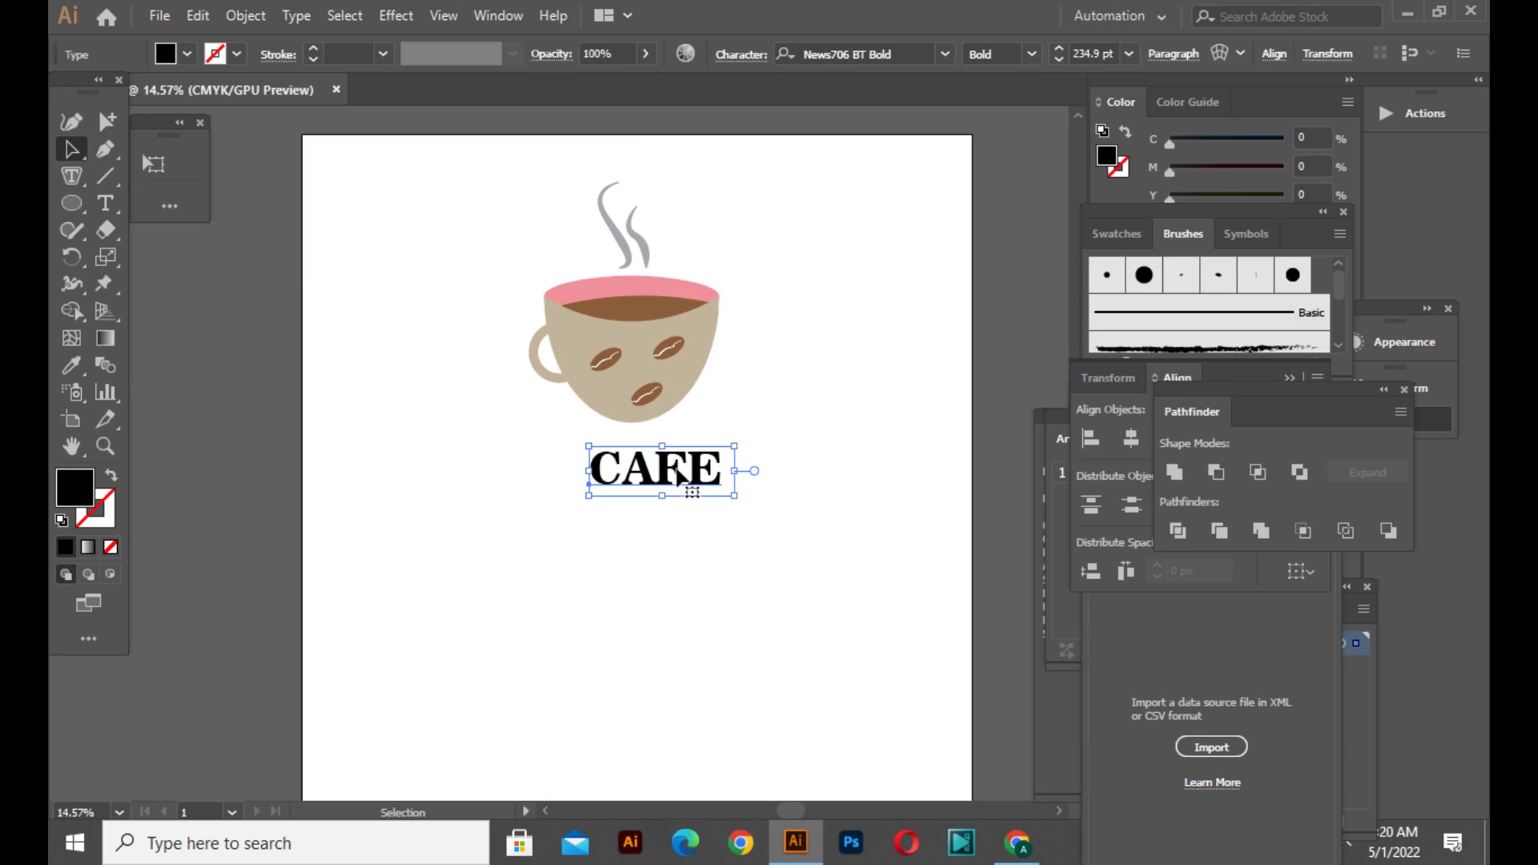
drag(677, 477, 639, 477)
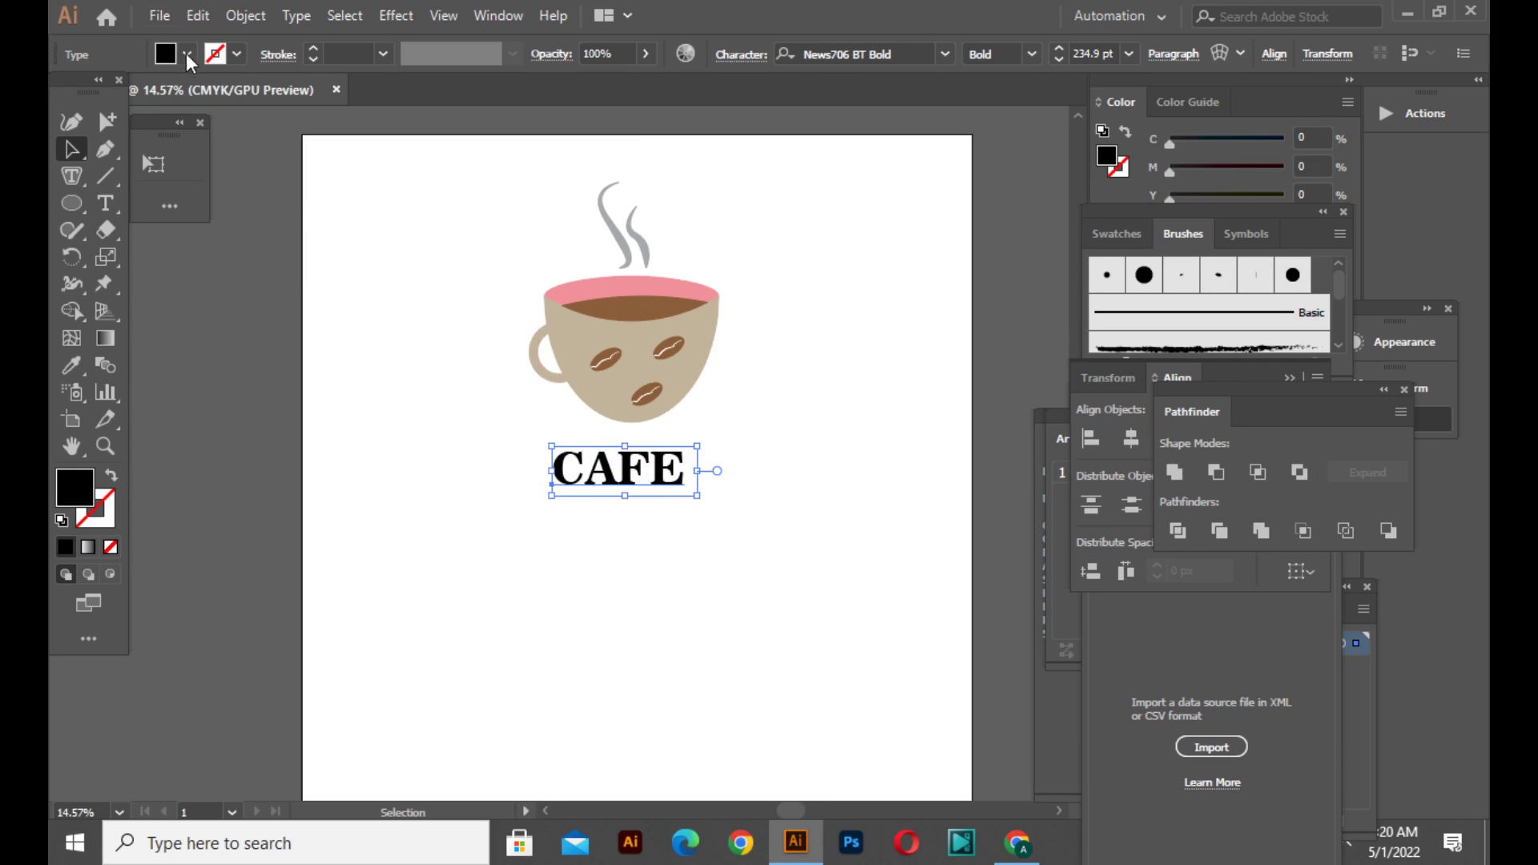
- Fill the CAFE text with red and deselect it
click(186, 55)
click(128, 94)
key(Escape)
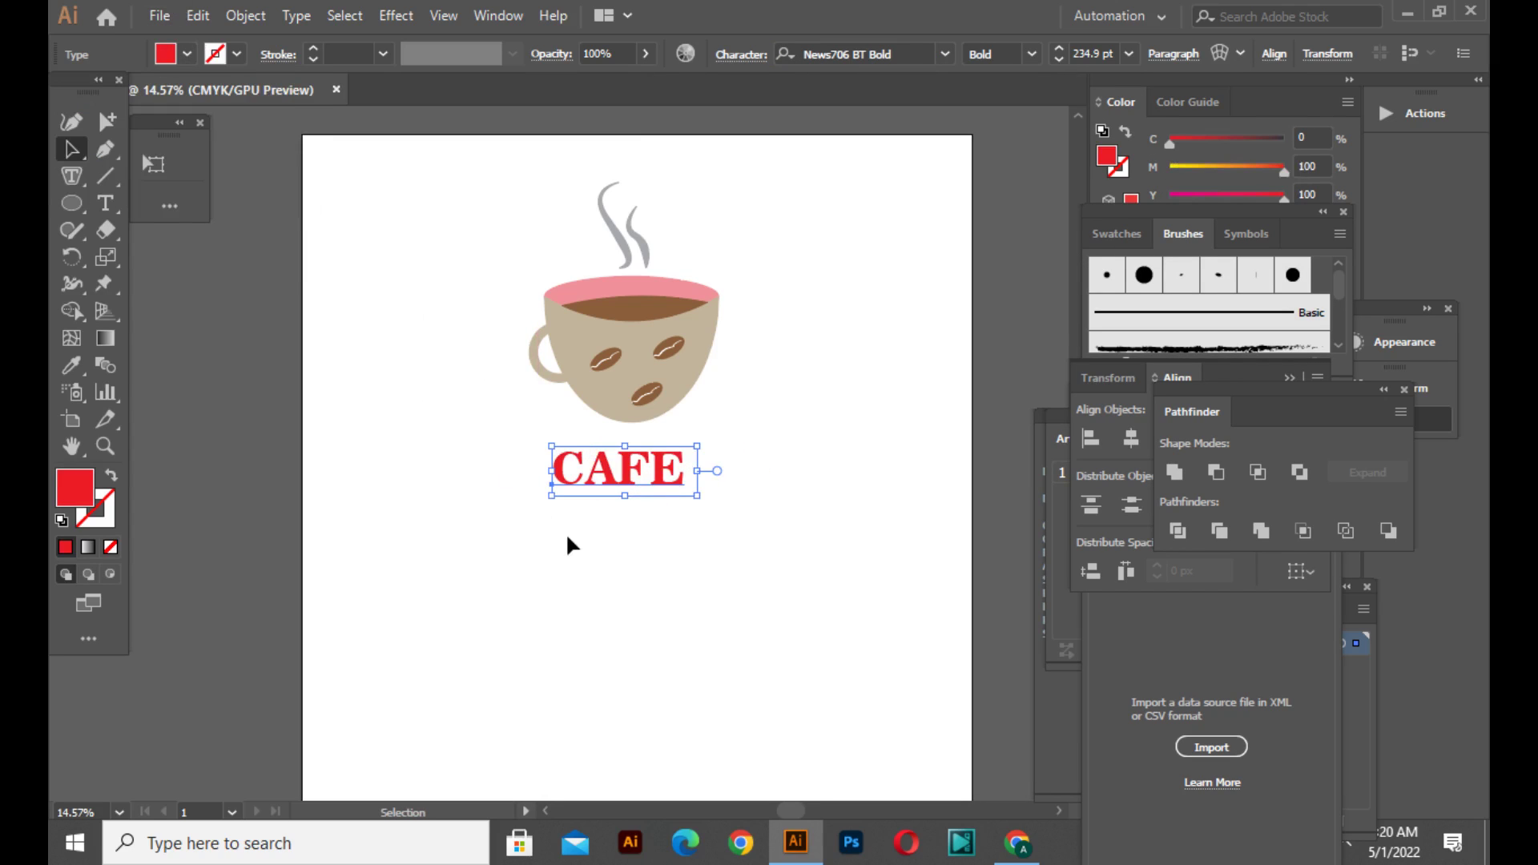
key(ctrl)
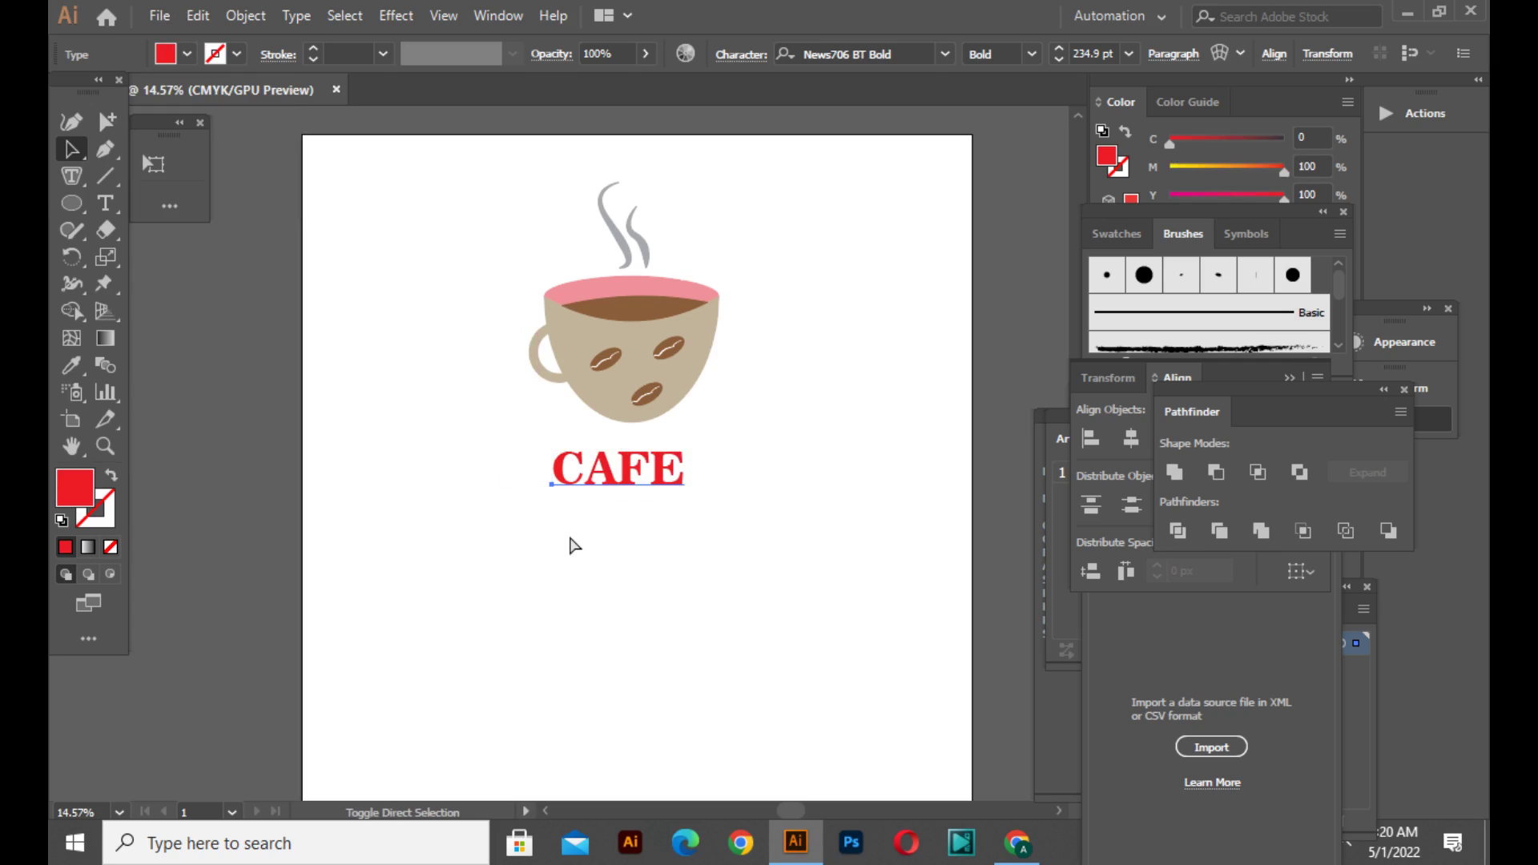
click(571, 538)
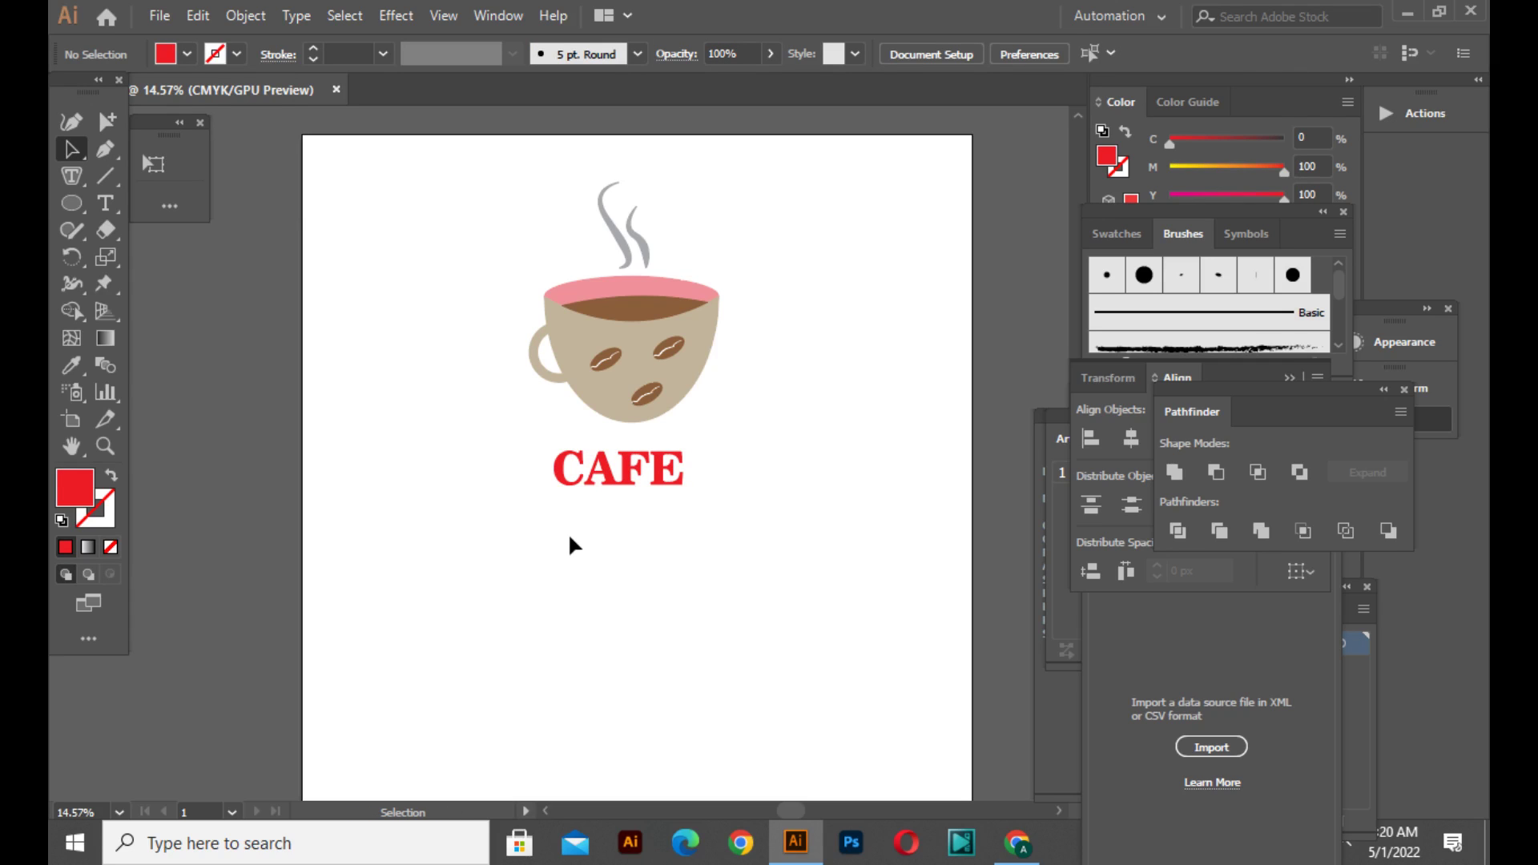